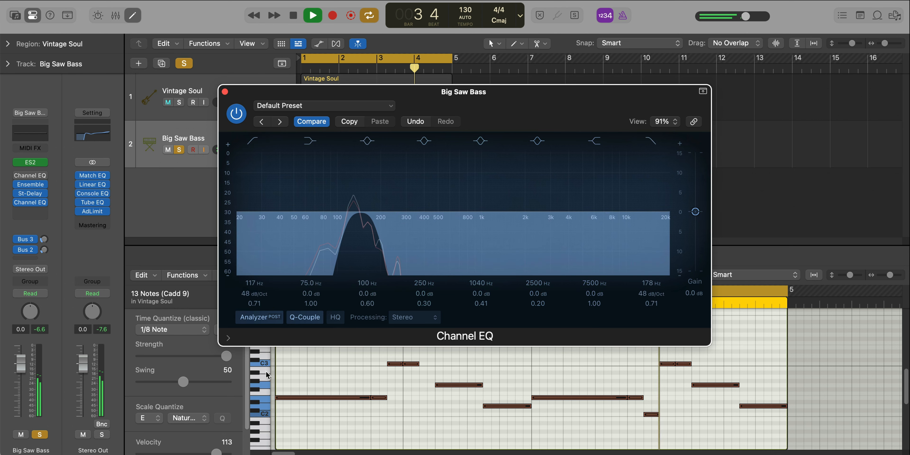
# Check the Big Saw Bass sound with its Channel EQ bypassed and re-enabled, and solo the Vintage Soul track alongside it
pyautogui.click(235, 114)
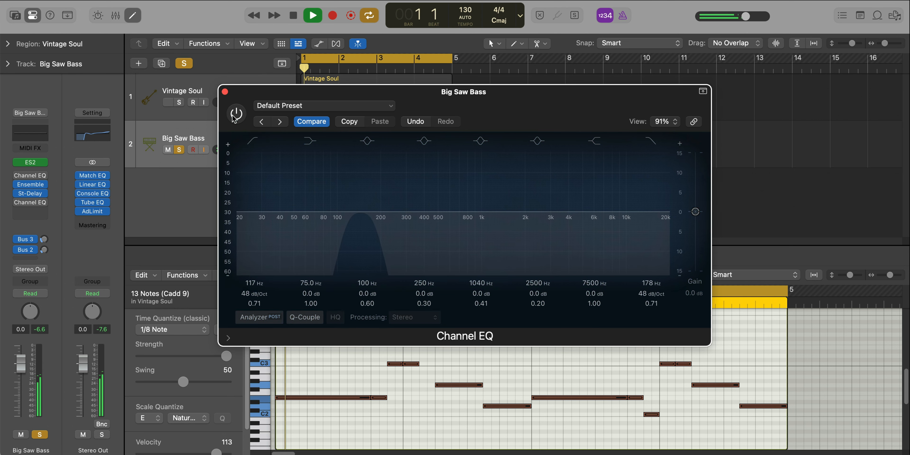
pyautogui.click(236, 113)
pyautogui.click(225, 92)
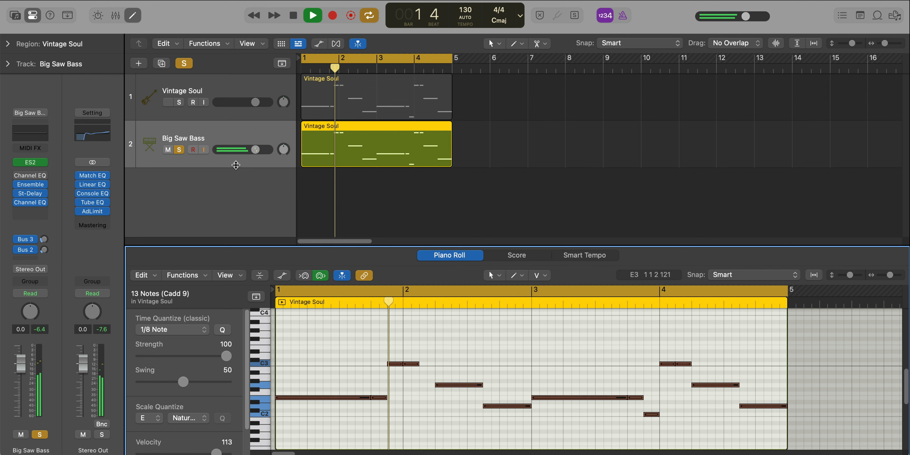
pyautogui.click(179, 102)
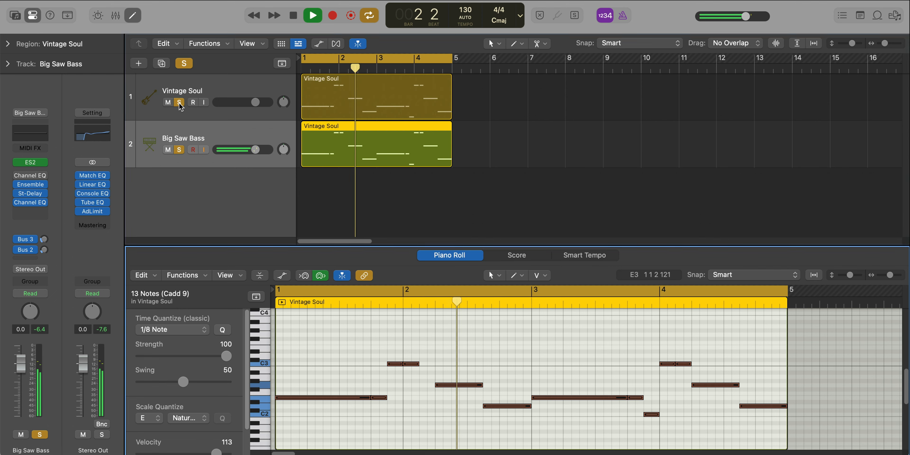
pyautogui.click(168, 150)
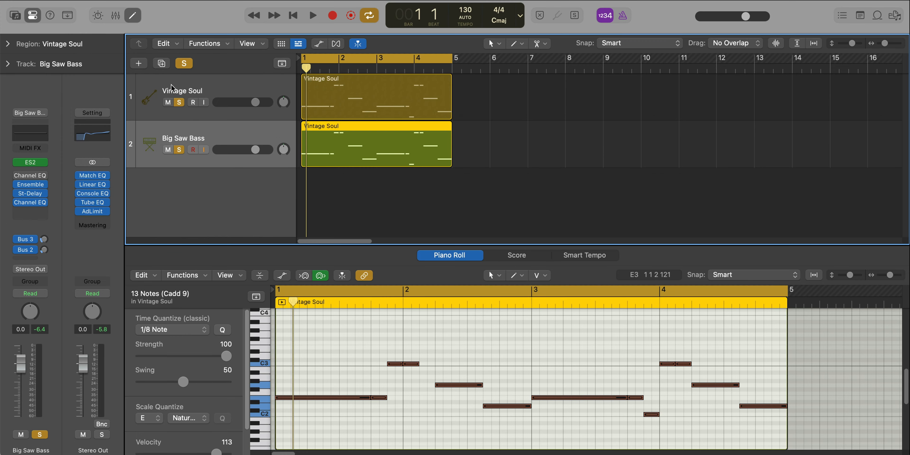
# Add a Channel EQ to the Vintage Soul track and move its window clear of the EQ graph area
pyautogui.click(250, 118)
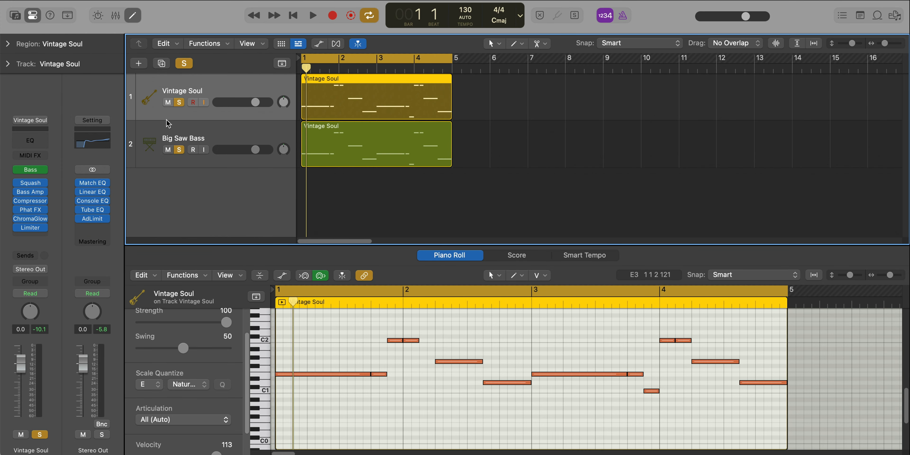
pyautogui.click(36, 144)
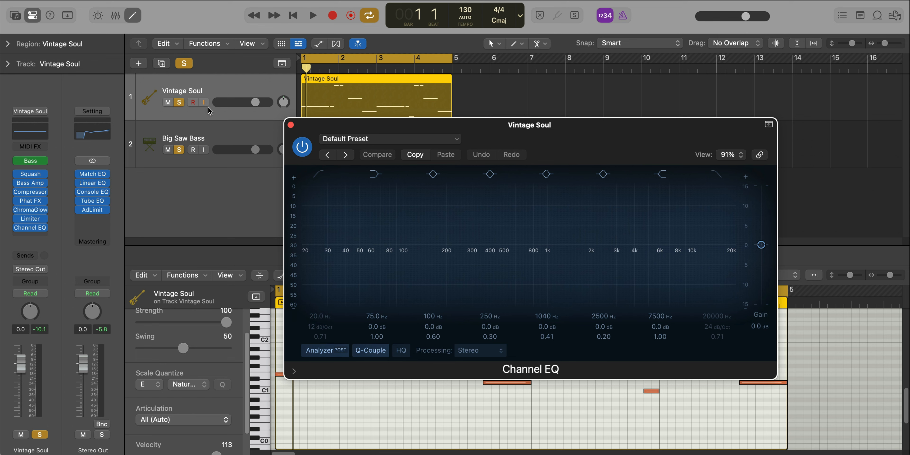
pyautogui.moveTo(581, 140); pyautogui.dragTo(519, 89)
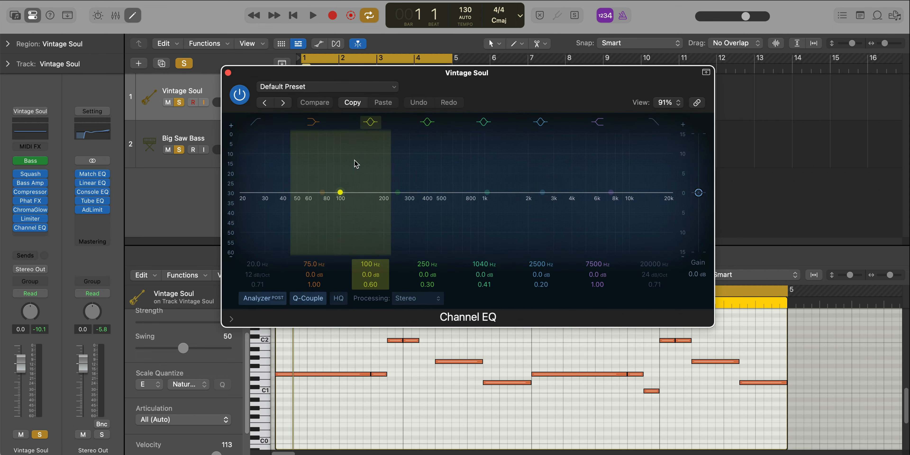
# Using the Big Saw Bass Channel EQ as reference, cut Vintage Soul's 250 Hz band by about 3 dB near 160 Hz with Q 1.50
pyautogui.click(185, 132)
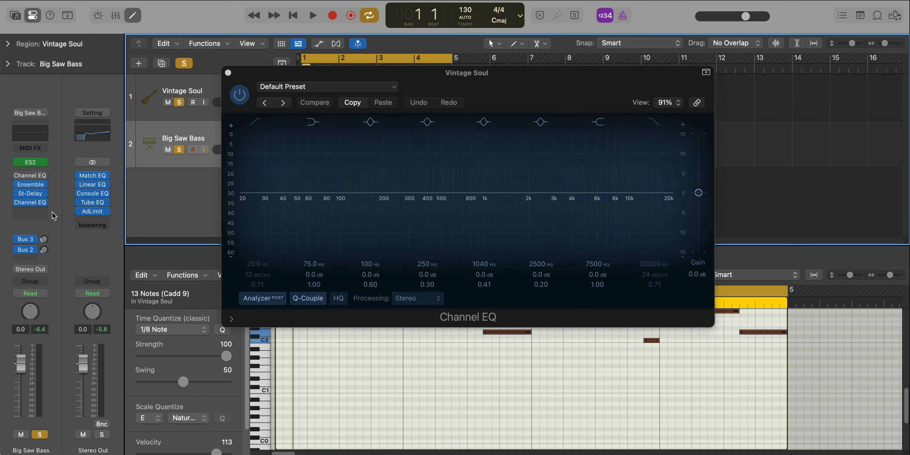
pyautogui.click(30, 204)
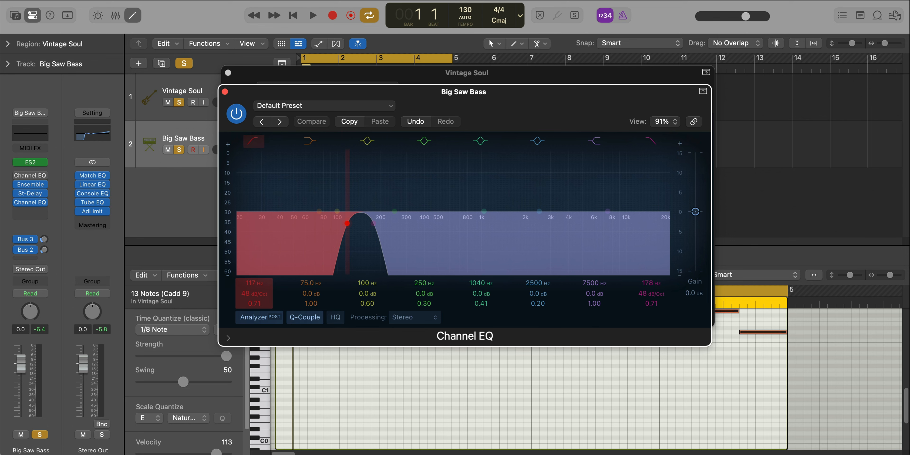
pyautogui.click(365, 73)
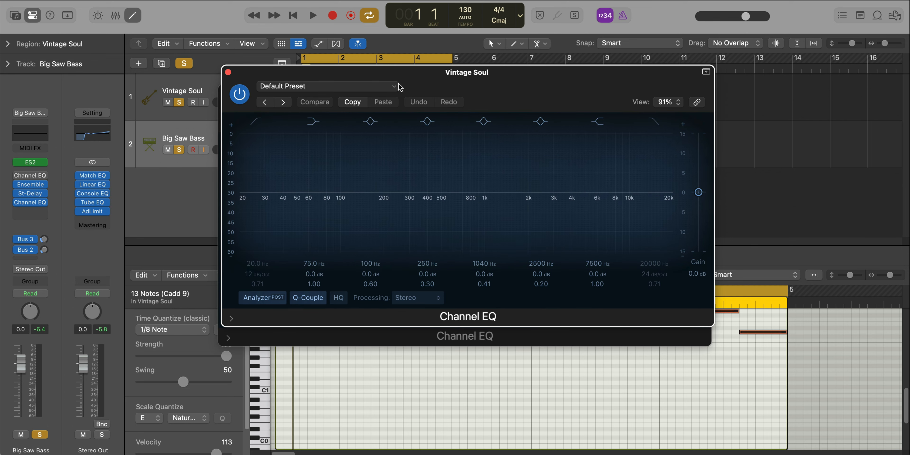
pyautogui.moveTo(397, 193); pyautogui.dragTo(371, 208)
pyautogui.moveTo(428, 284); pyautogui.dragTo(427, 270)
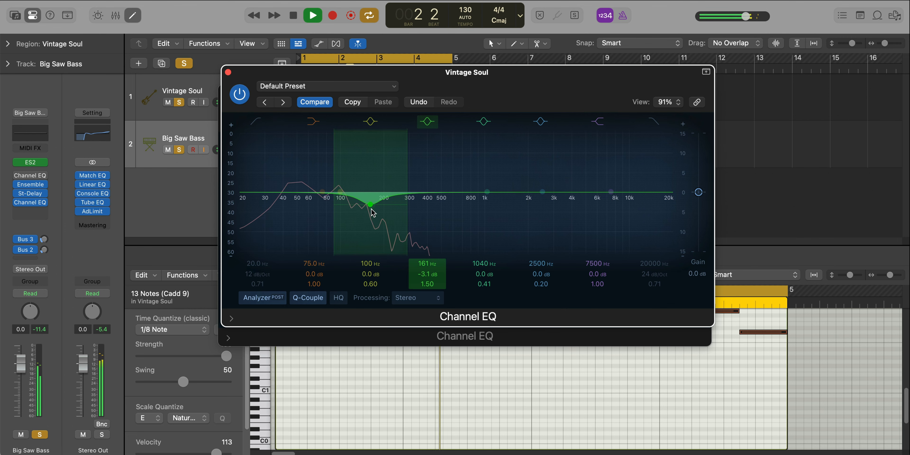
pyautogui.moveTo(370, 204); pyautogui.dragTo(365, 209)
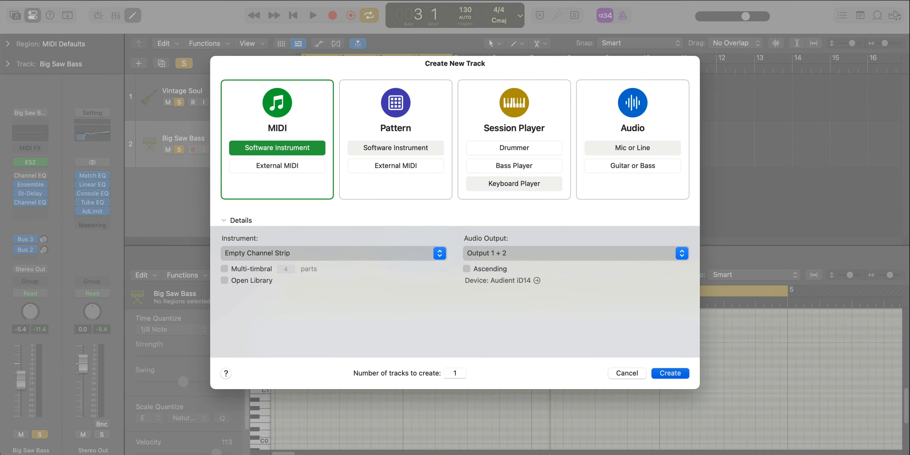
# Create a software instrument track and load the Twangy Electric patch from the Legacy Logic 02 Electric Guitars sounds
pyautogui.press('Return')
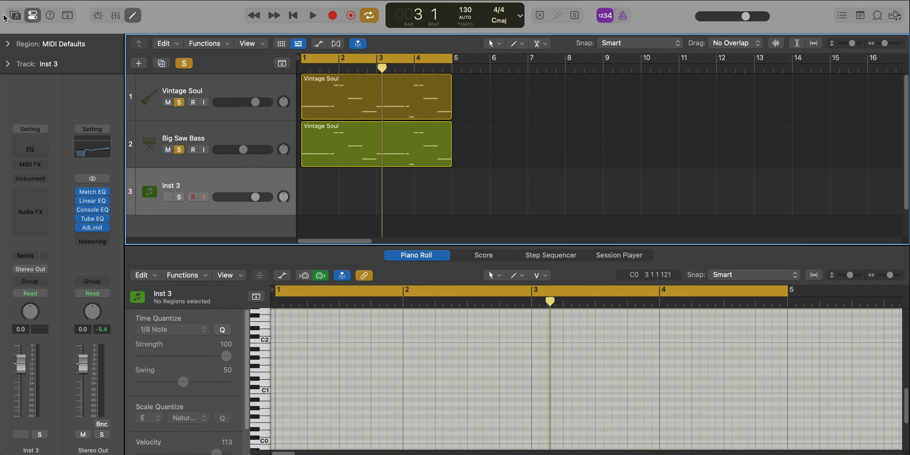
pyautogui.click(9, 18)
pyautogui.scroll(-2, 71, 372)
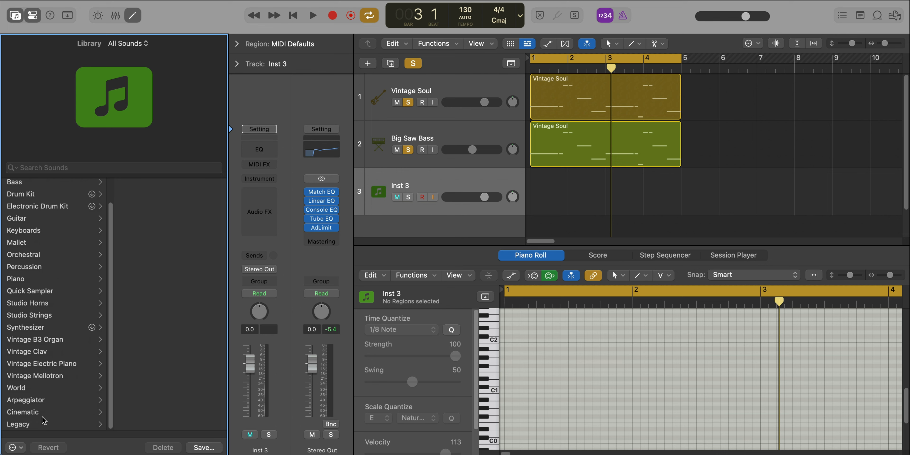
pyautogui.click(131, 184)
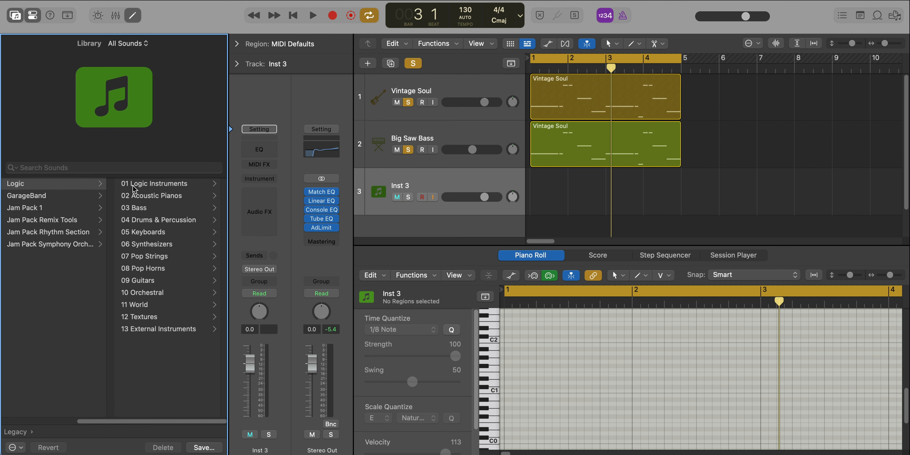
pyautogui.click(149, 281)
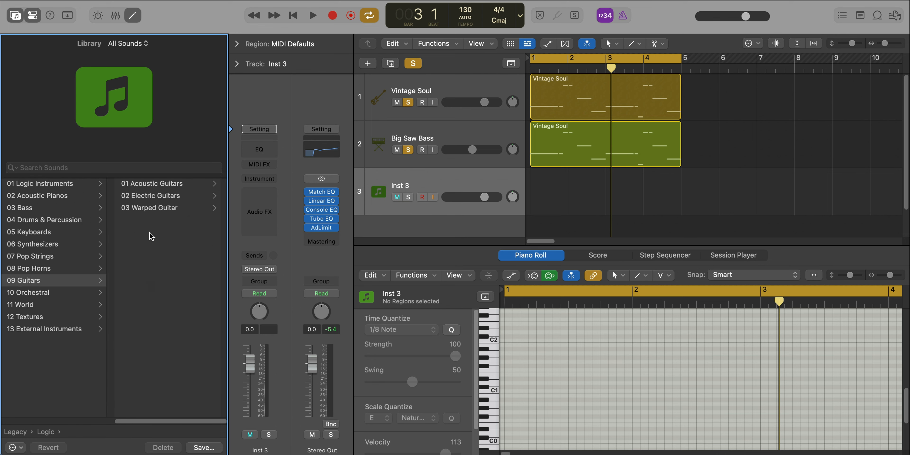
pyautogui.click(151, 195)
pyautogui.scroll(-5, 175, 347)
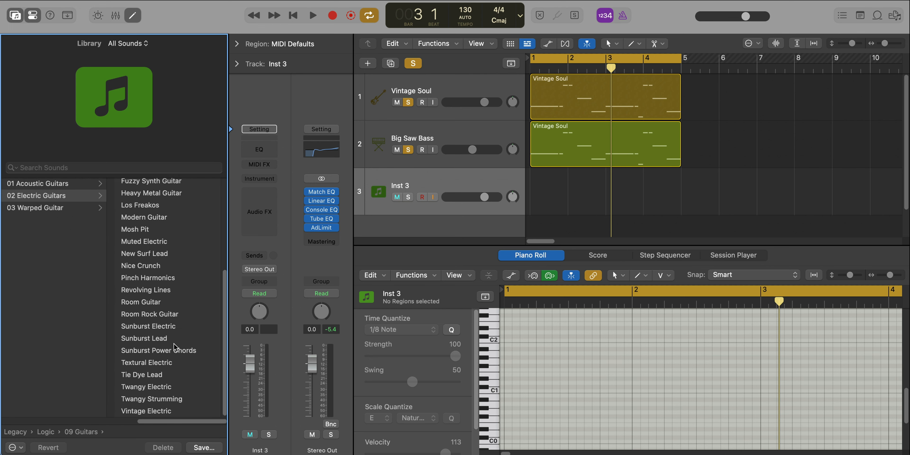
pyautogui.click(147, 388)
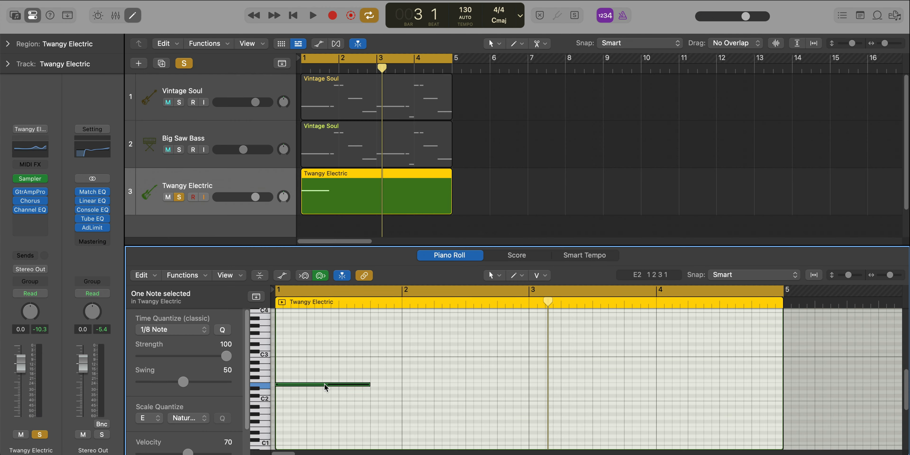
# Build a rising four-note staggered arpeggio above the E2 note in bar 1 of the Twangy Electric region and audition it
pyautogui.moveTo(324, 383); pyautogui.dragTo(347, 341)
pyautogui.press('space')
pyautogui.press('space')
pyautogui.press('space')
pyautogui.press('space')
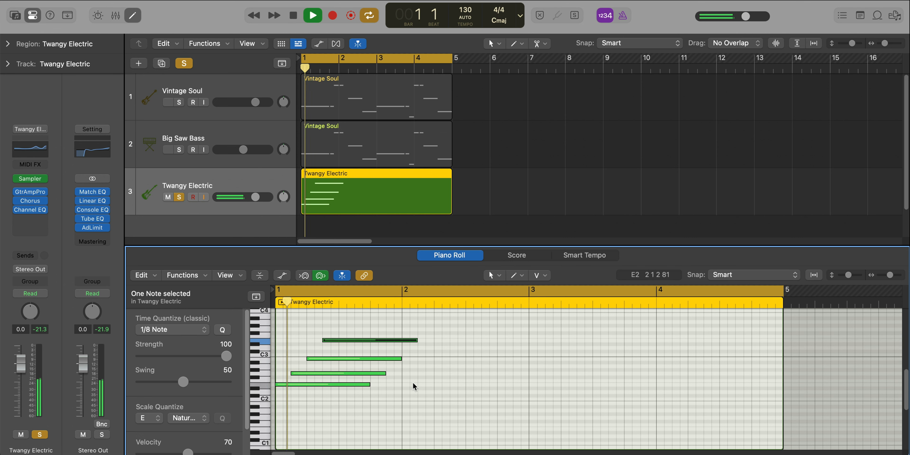
# Trim the four arpeggio notes to end together at beat 4 and add a repeat of the top note up to bar 2
pyautogui.moveTo(371, 403); pyautogui.dragTo(357, 359)
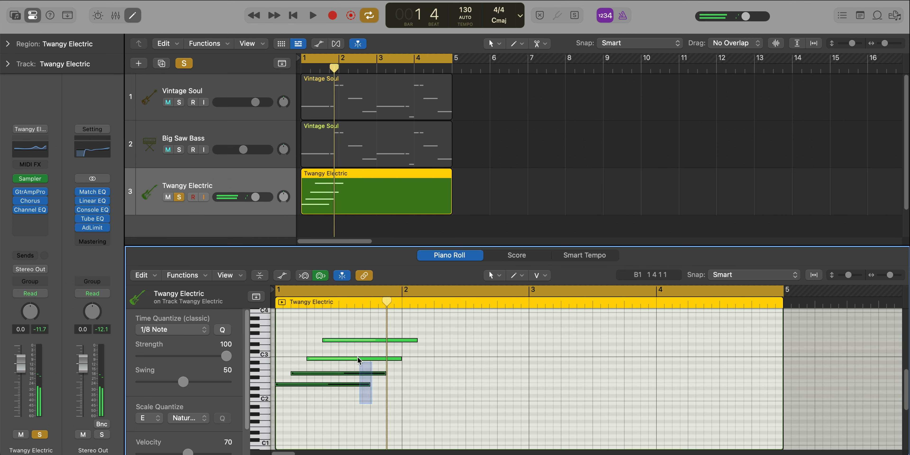
pyautogui.moveTo(416, 341)
pyautogui.mouseDown()
pyautogui.moveTo(368, 341)
pyautogui.moveTo(400, 340)
pyautogui.mouseUp()
pyautogui.keyDown('super'); pyautogui.click(374, 340); pyautogui.keyUp('super')
pyautogui.press('space')
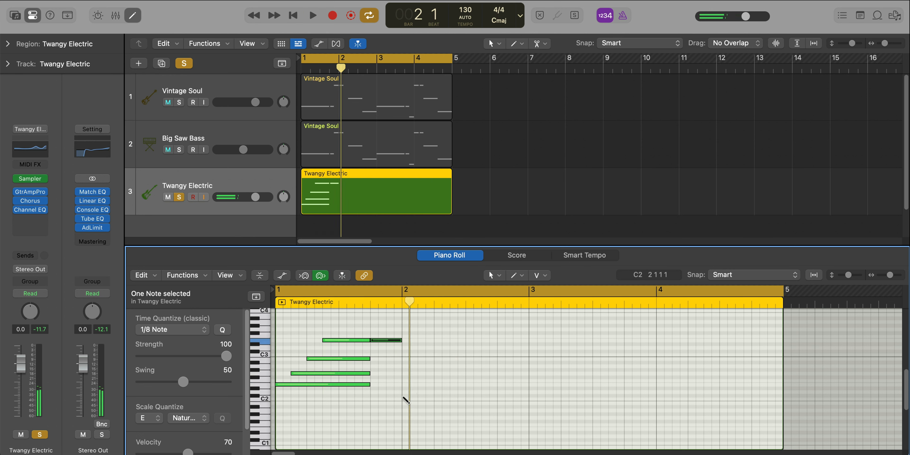
# Fill bar 2 with consecutive C2, G1 and D2 notes and repeat the two-bar phrase in bars 3 and 4
pyautogui.click(404, 400)
pyautogui.press('space')
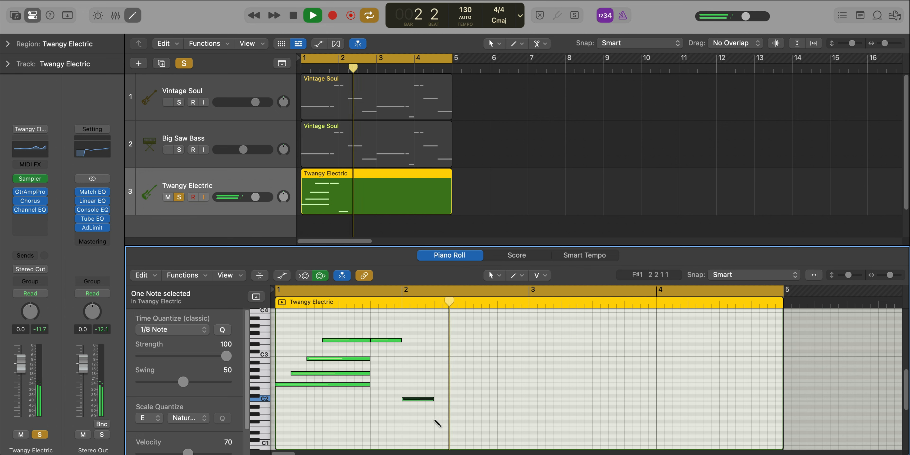
pyautogui.keyDown('super'); pyautogui.click(436, 418); pyautogui.keyUp('super')
pyautogui.press('space')
pyautogui.moveTo(463, 416); pyautogui.dragTo(483, 419)
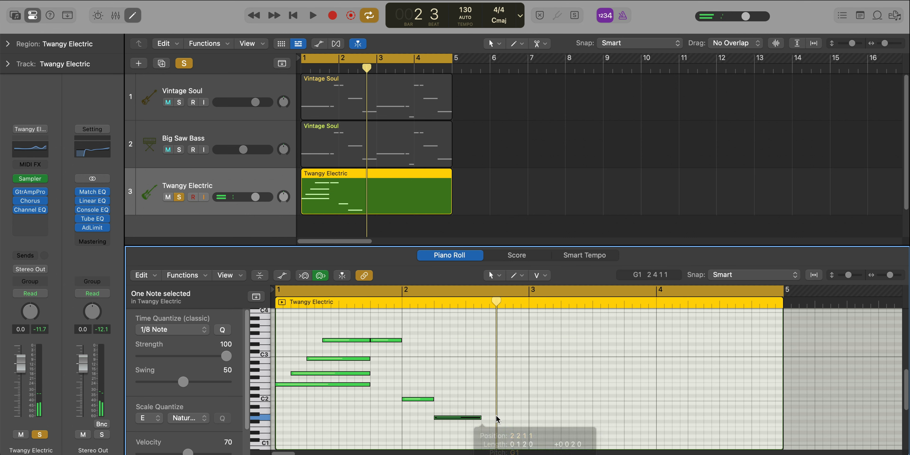
pyautogui.keyDown('super'); pyautogui.click(482, 392); pyautogui.keyUp('super')
pyautogui.press('space')
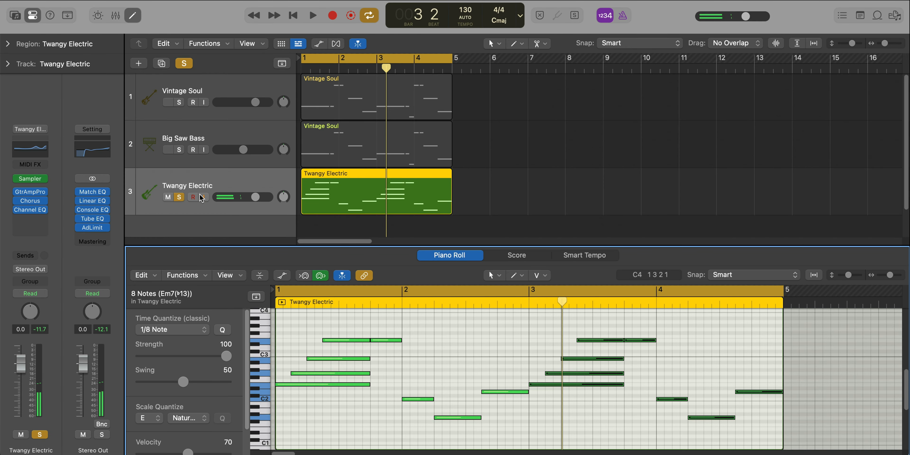
pyautogui.click(178, 197)
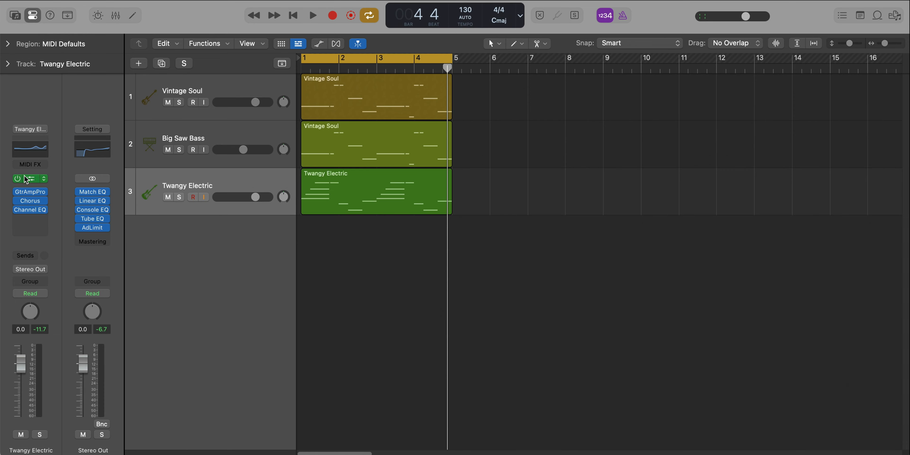
# Solo Twangy Electric and enable Filter 1 in its Sampler as LP 12dB Lush (Fat), with the cutoff lowered to about halfway
pyautogui.click(26, 179)
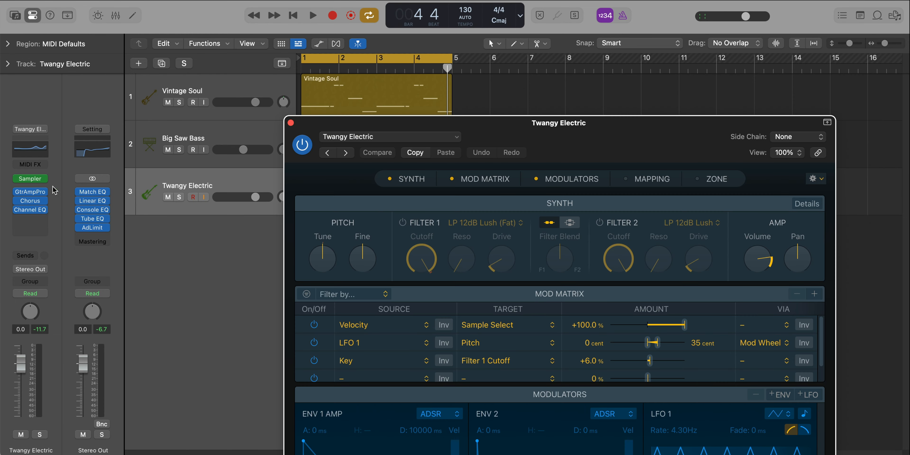
pyautogui.click(180, 197)
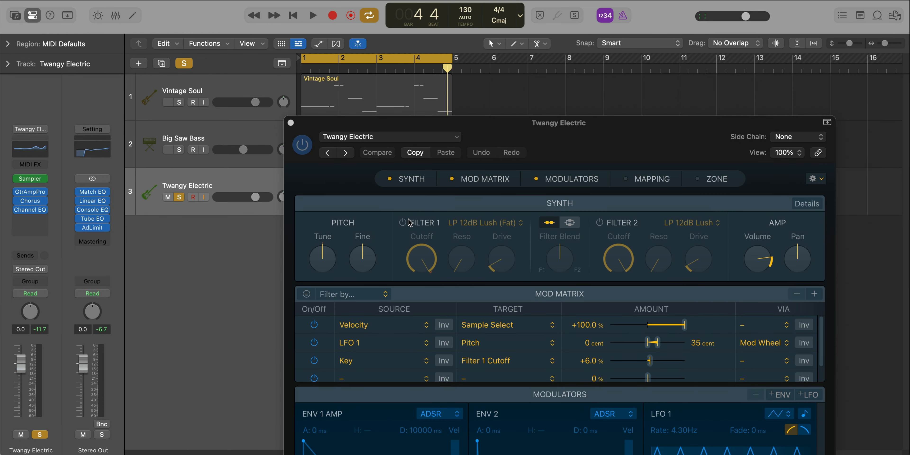
pyautogui.click(401, 223)
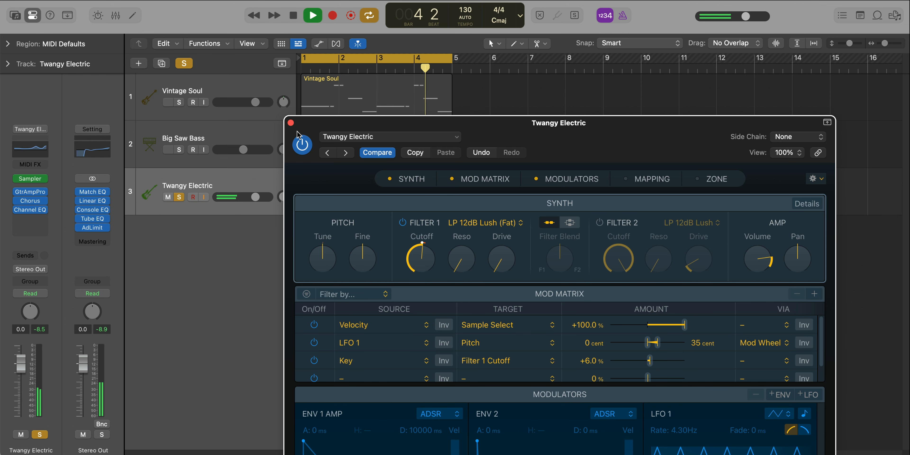
pyautogui.click(291, 123)
pyautogui.press('space')
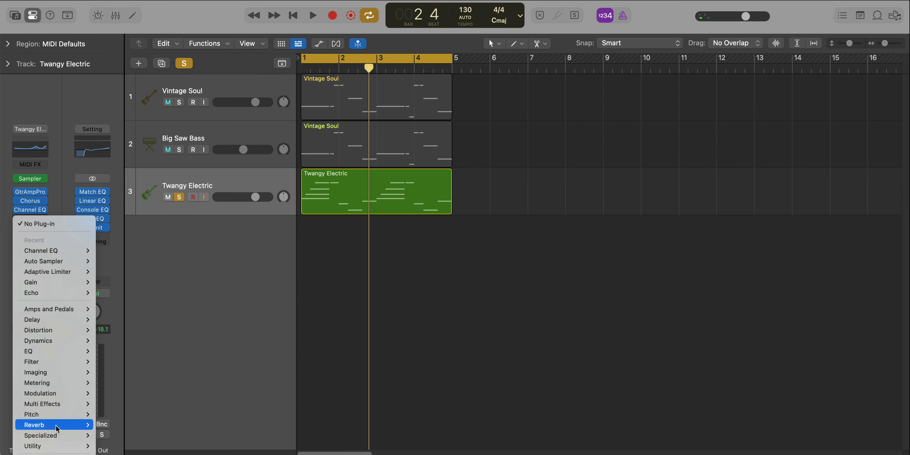
# Insert a stereo ChromaVerb reverb after the Channel EQ on the Twangy Electric track and start playback
pyautogui.moveTo(57, 428)
pyautogui.moveTo(138, 428)
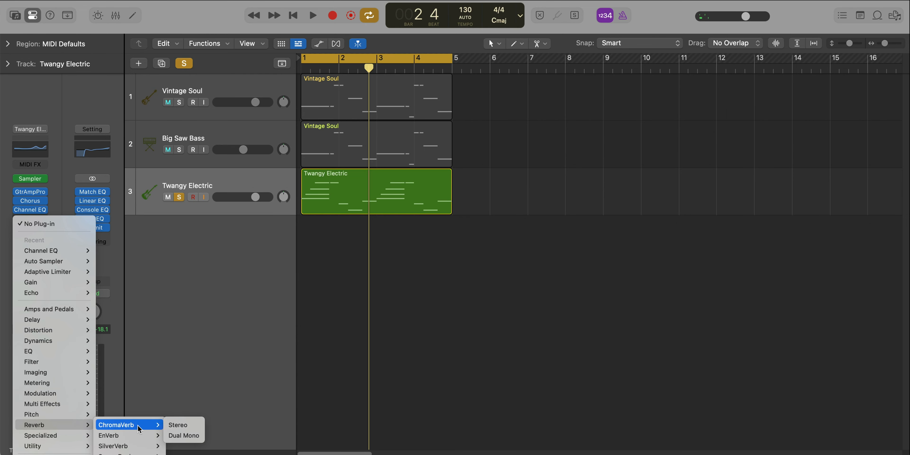
pyautogui.click(181, 426)
pyautogui.press('space')
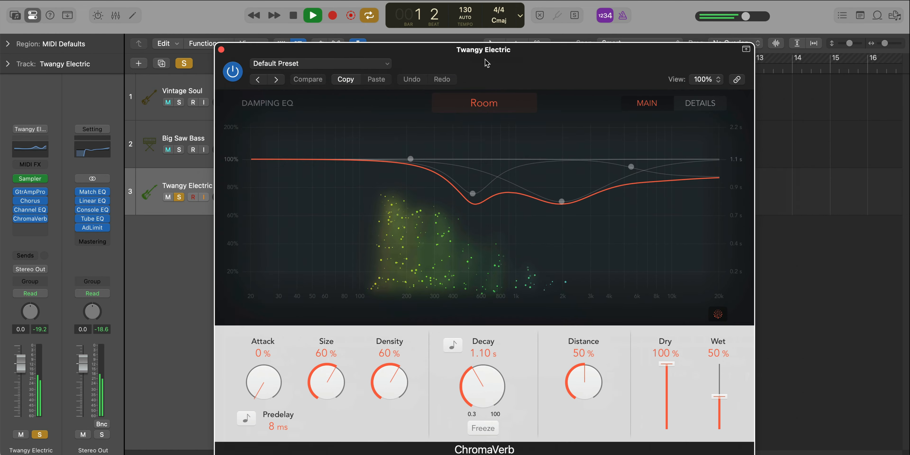
# Set ChromaVerb's Decay to 2.80 s, Dry to 74%, Wet to 21% and Distance to 60%, and close the plug-in
pyautogui.moveTo(487, 63); pyautogui.dragTo(459, 31)
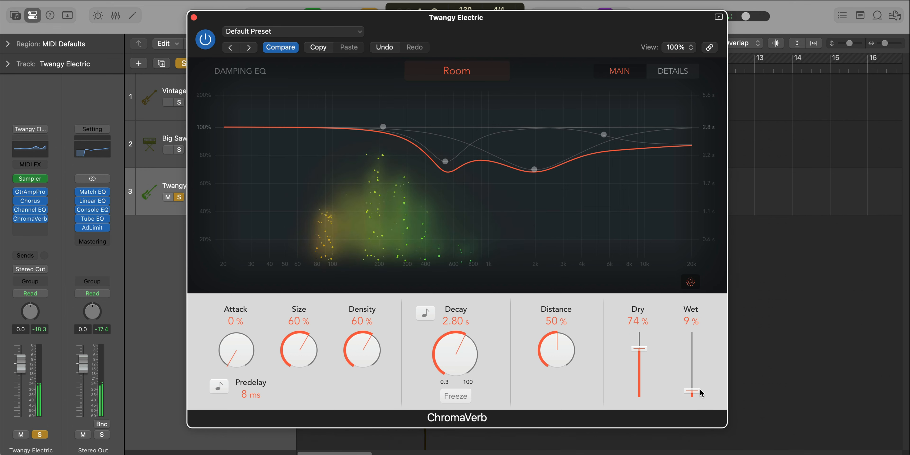
pyautogui.moveTo(698, 385); pyautogui.dragTo(697, 382)
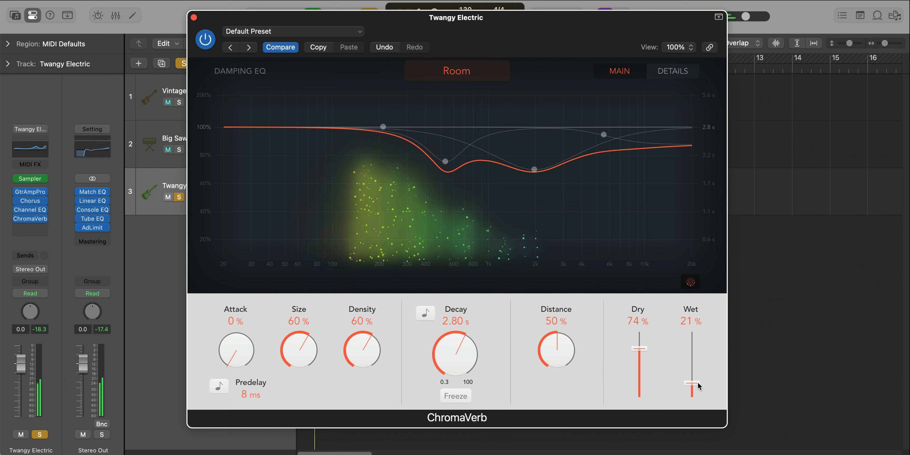
pyautogui.moveTo(555, 350); pyautogui.dragTo(554, 345)
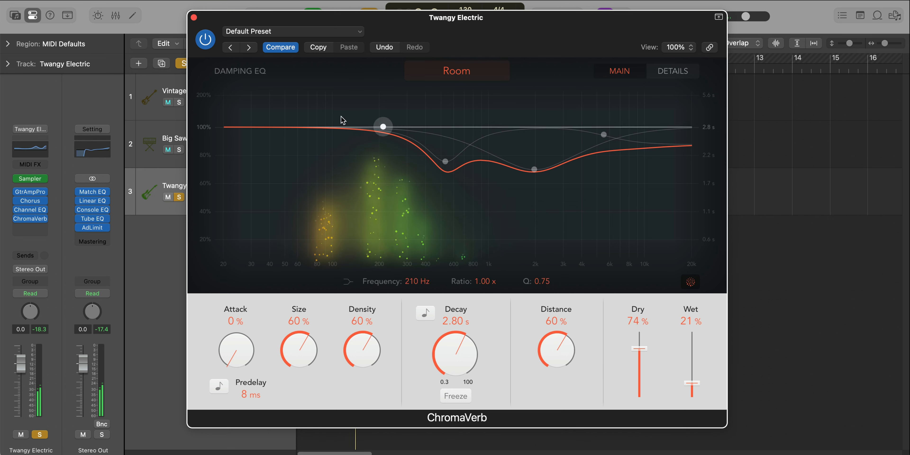
pyautogui.click(193, 17)
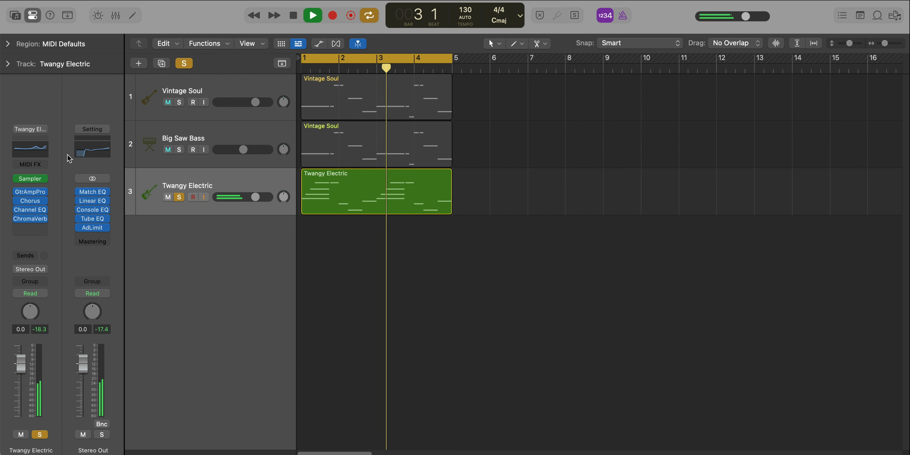
# Add a second Channel EQ after ChromaVerb on Twangy Electric, with the low shelf at 316 Hz, -5.8 dB and the high shelf at 1490 Hz, +3.1 dB
pyautogui.click(37, 227)
pyautogui.click(226, 263)
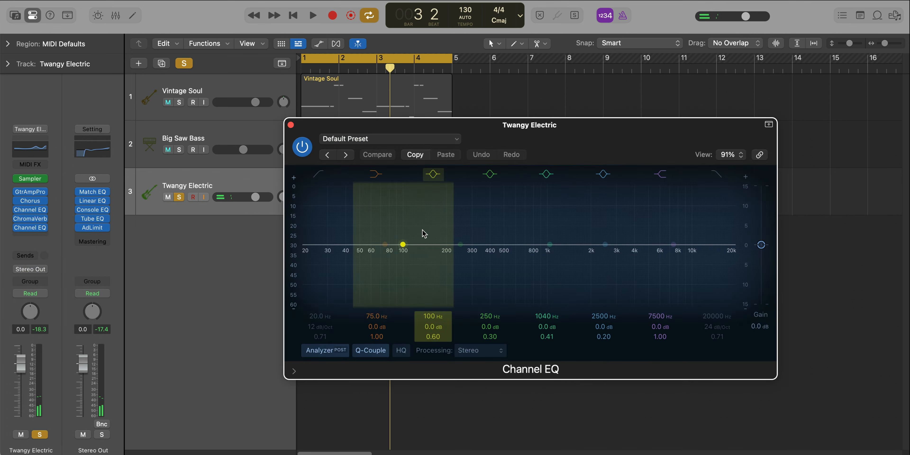
pyautogui.moveTo(386, 244); pyautogui.dragTo(478, 273)
pyautogui.press('space')
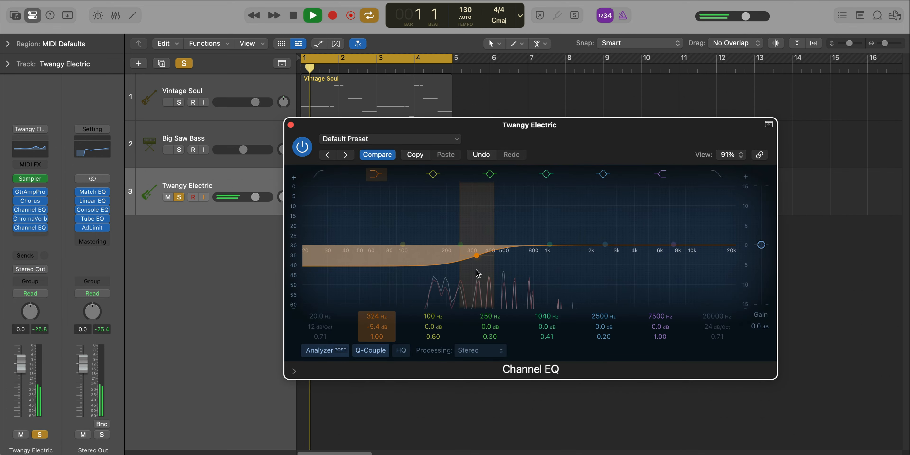
pyautogui.moveTo(673, 245); pyautogui.dragTo(579, 231)
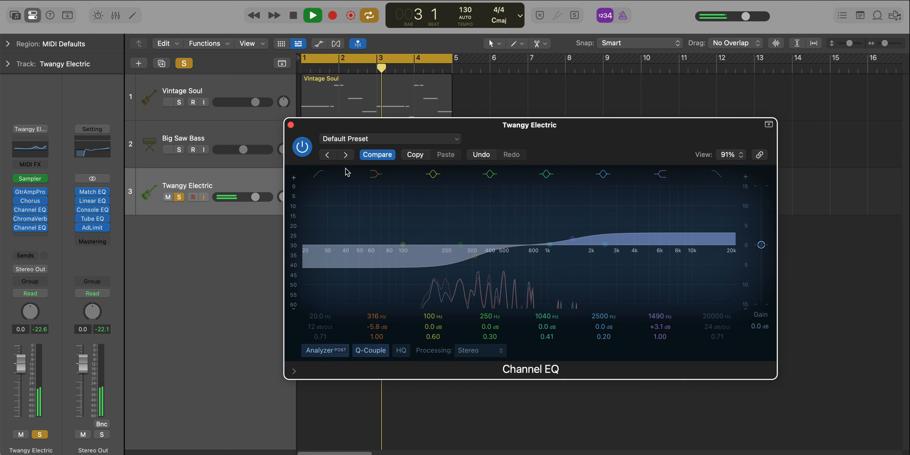
pyautogui.click(304, 153)
pyautogui.click(302, 154)
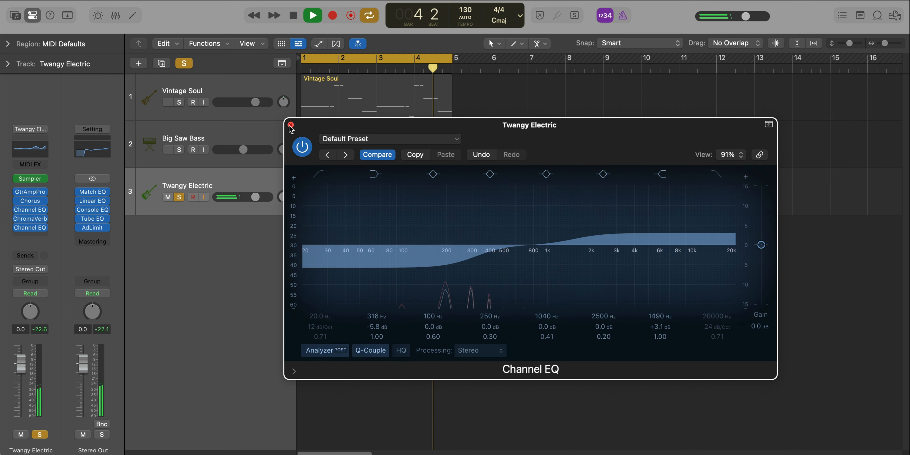
pyautogui.click(291, 125)
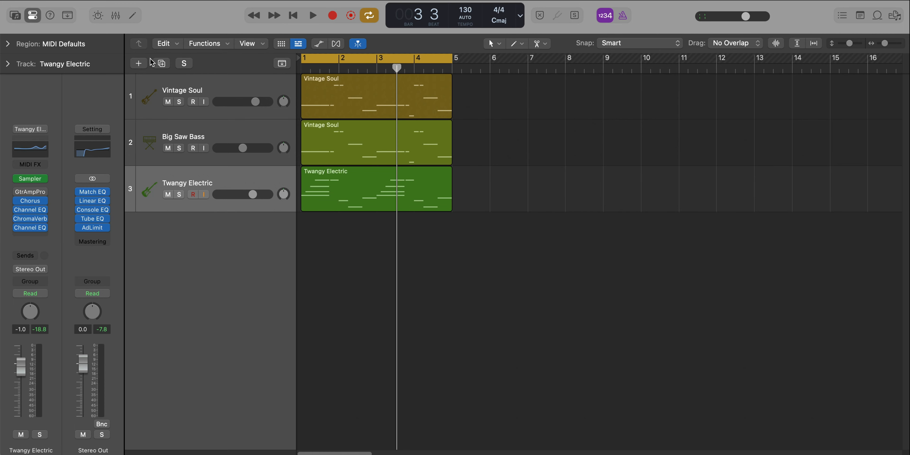
# Create a new software instrument track and load the Whistler patch from the Legacy, Logic, 11 World, 04 European sounds
pyautogui.click(139, 63)
pyautogui.press('Return')
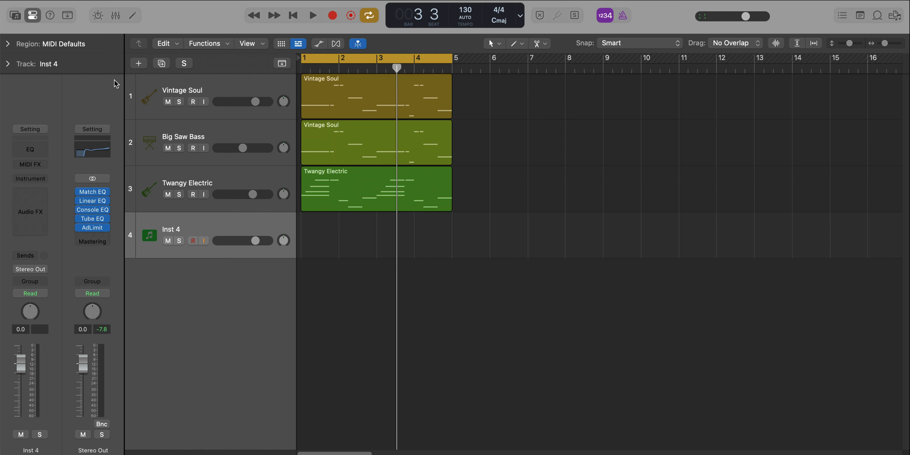
pyautogui.click(15, 15)
pyautogui.scroll(-2, 51, 406)
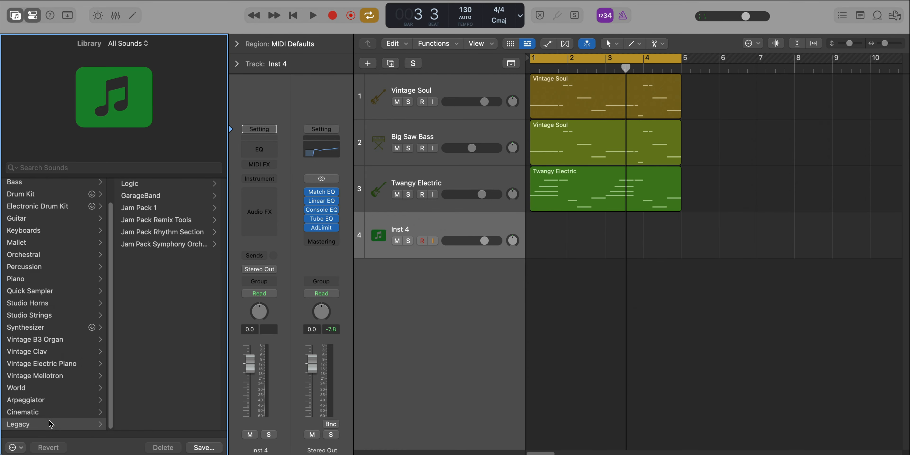
pyautogui.click(145, 186)
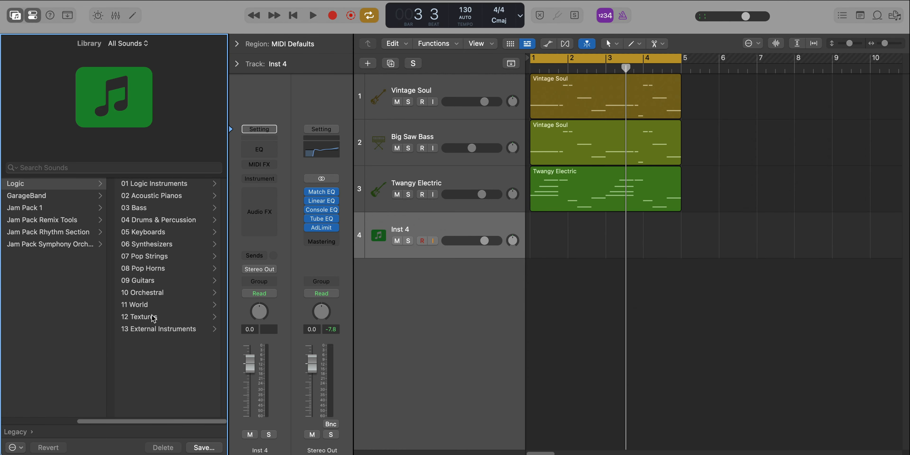
pyautogui.click(157, 306)
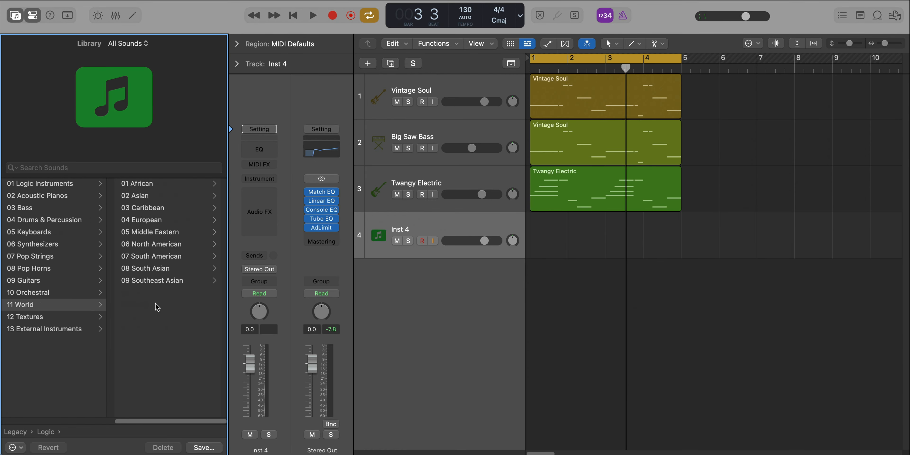
pyautogui.click(168, 225)
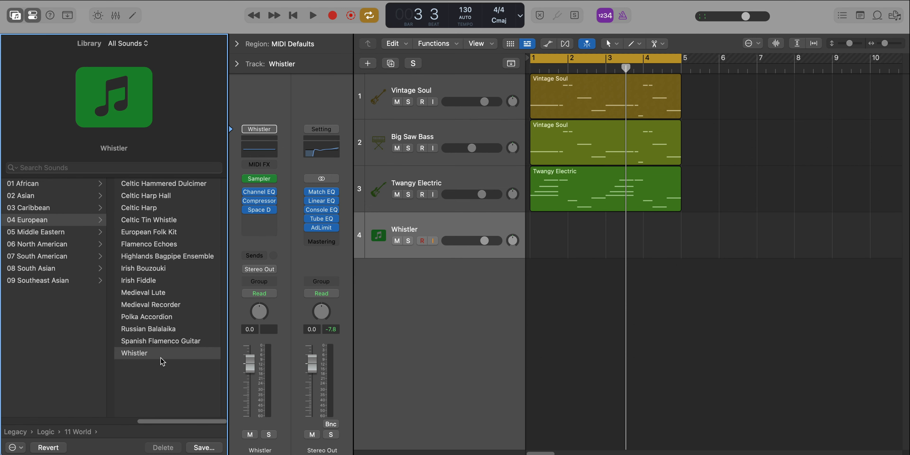
pyautogui.click(15, 15)
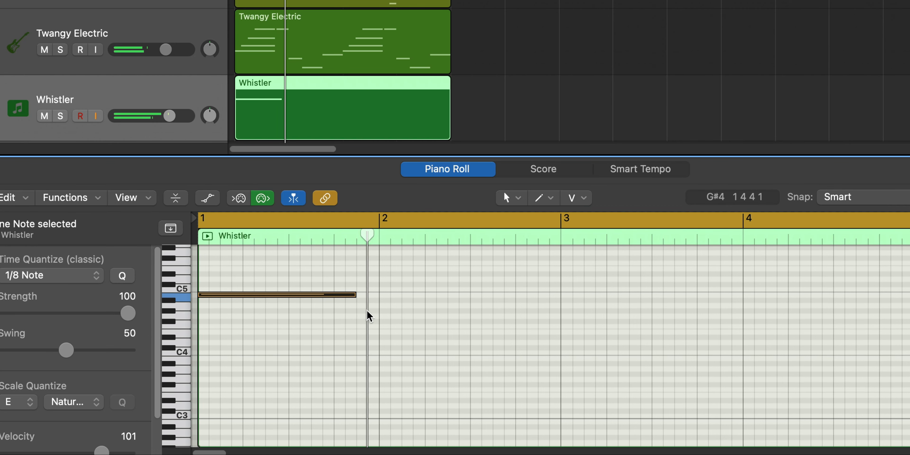
# Add a G4 note at the start of bar 2 in the Whistler region, about two and a half beats long, and audition it
pyautogui.click(384, 316)
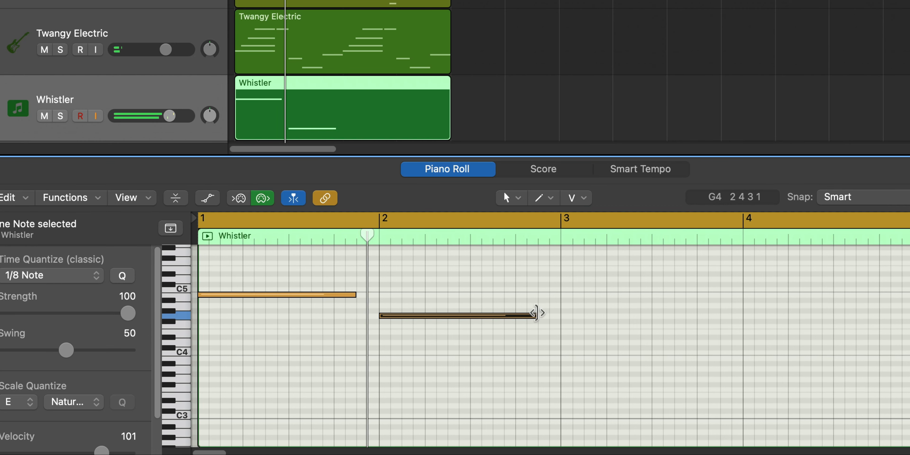
pyautogui.moveTo(538, 316)
pyautogui.mouseDown()
pyautogui.moveTo(476, 320)
pyautogui.moveTo(500, 324)
pyautogui.moveTo(488, 324)
pyautogui.mouseUp()
pyautogui.press('space')
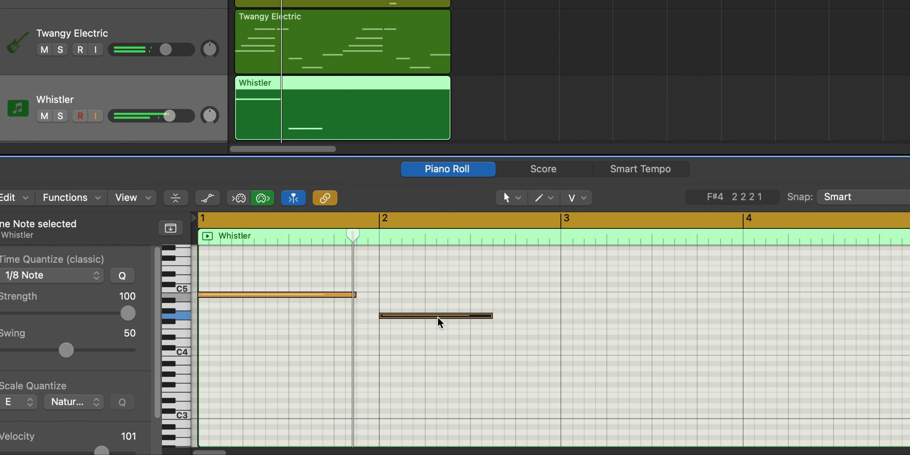
pyautogui.press('space')
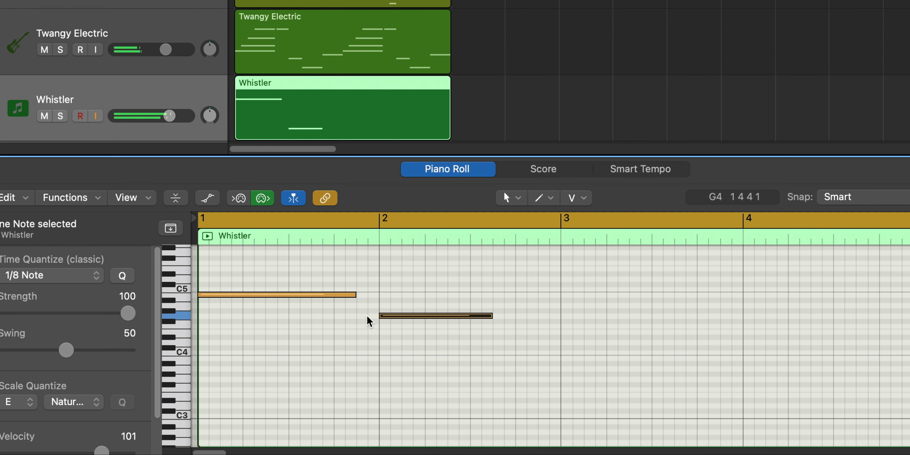
# Fill the gap before bar 2 with a short A4 note followed by a short B4 note, and play the melody
pyautogui.click(359, 304)
pyautogui.moveTo(467, 305); pyautogui.dragTo(365, 306)
pyautogui.click(371, 295)
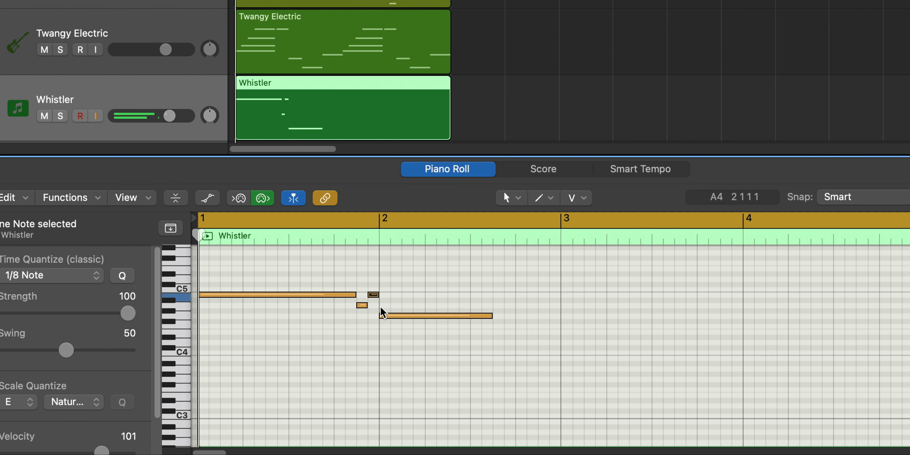
pyautogui.press('space')
# Lengthen the long B4 and the short A4 in bar 1 slightly so each overlaps the note that follows
pyautogui.scroll(3, 393, 313)
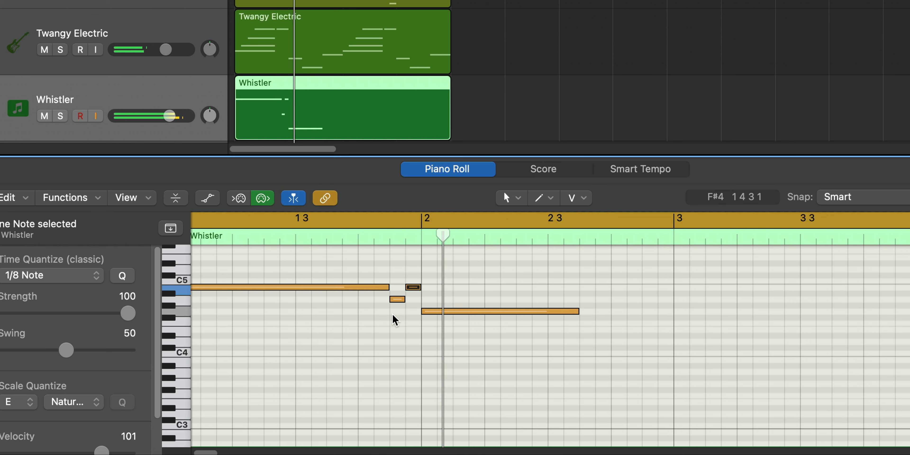
pyautogui.click(389, 287)
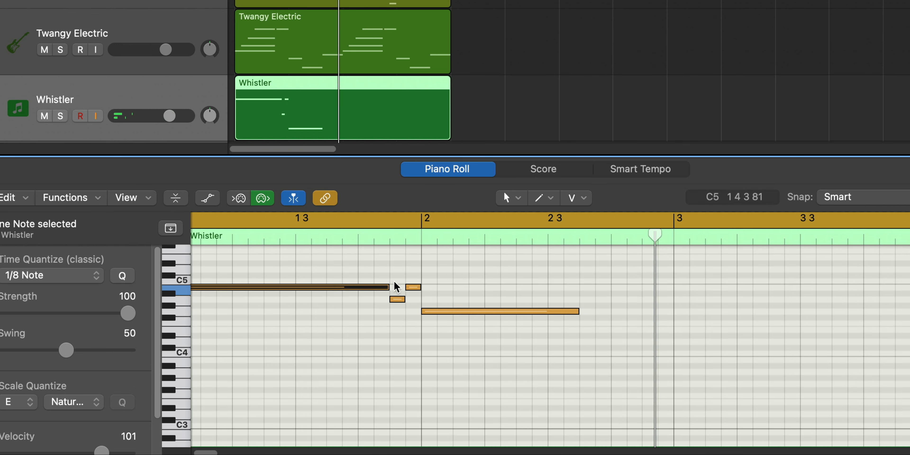
pyautogui.moveTo(388, 288); pyautogui.dragTo(394, 288)
pyautogui.press('super+Right')
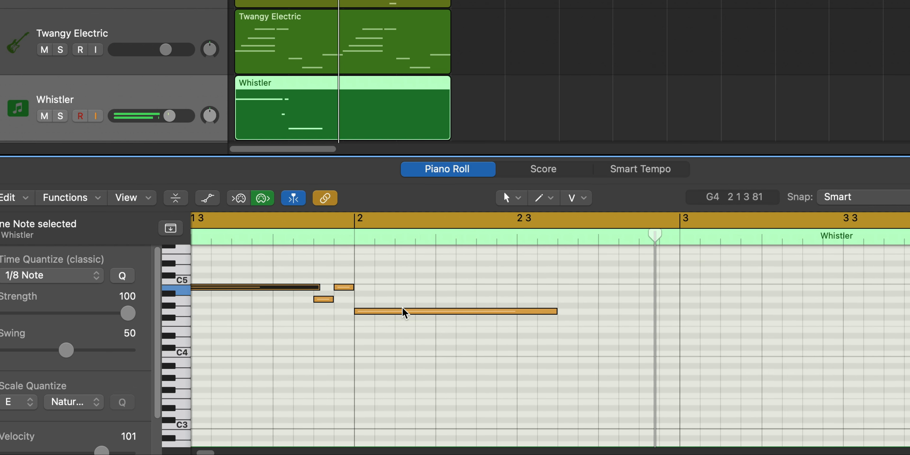
pyautogui.scroll(4, 402, 307)
pyautogui.scroll(1, 381, 311)
pyautogui.hscroll(-8, 381, 309)
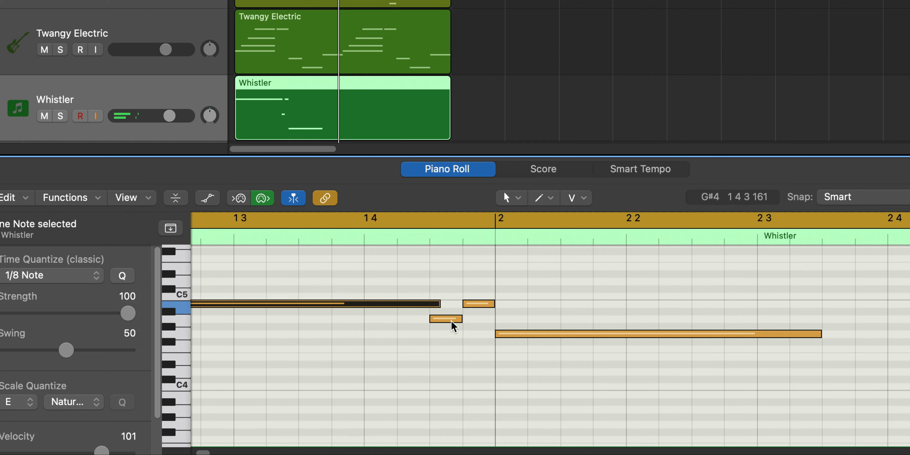
pyautogui.moveTo(460, 319); pyautogui.dragTo(470, 319)
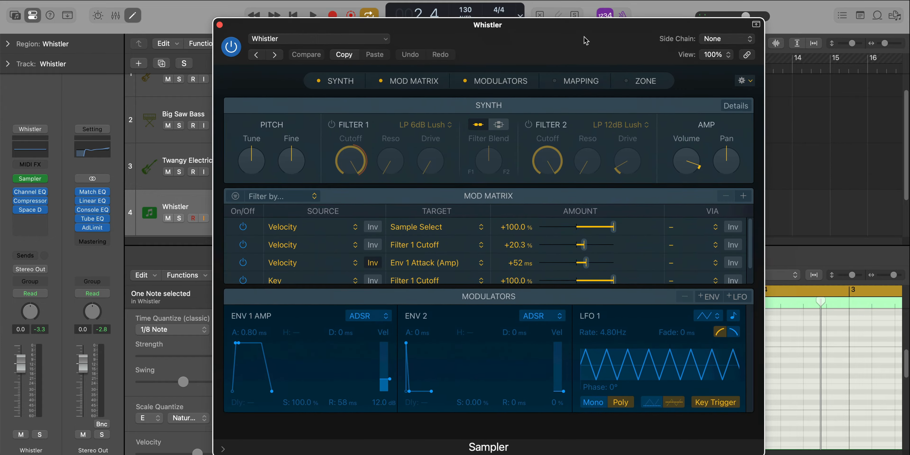
# Set the Whistler Sampler's mode to Legato with a 30 ms glide, and audition the result
pyautogui.moveTo(586, 40); pyautogui.dragTo(555, 33)
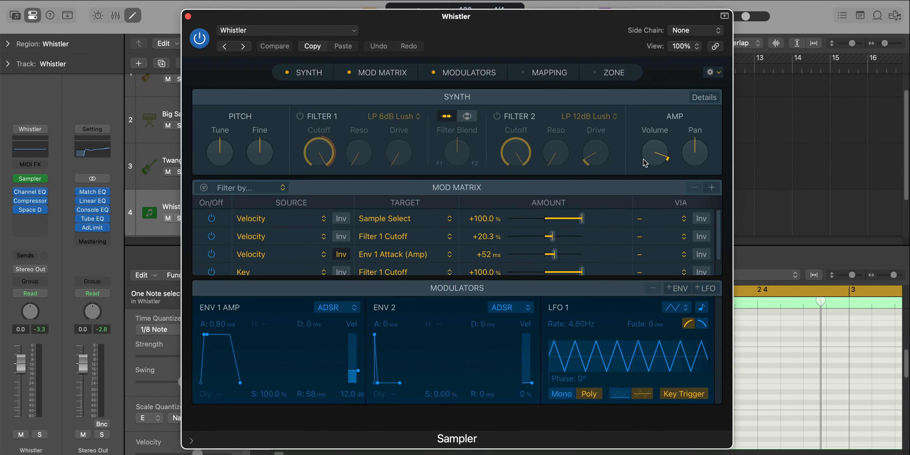
pyautogui.click(704, 97)
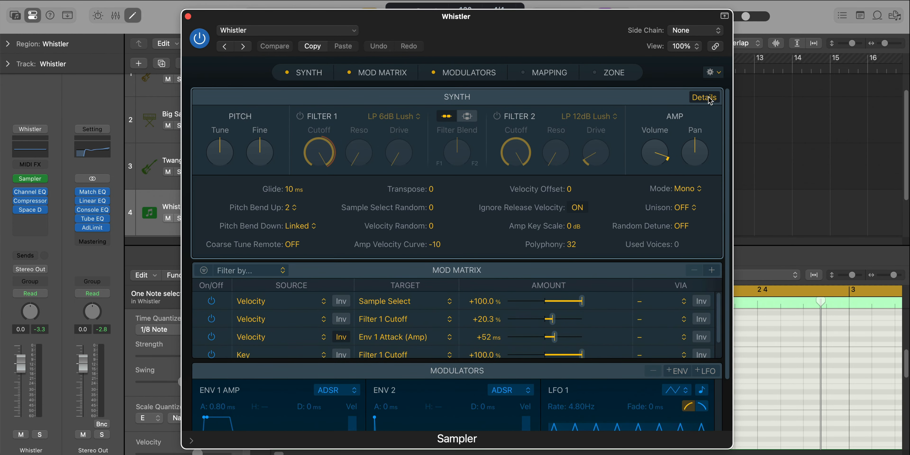
pyautogui.click(685, 194)
pyautogui.click(690, 204)
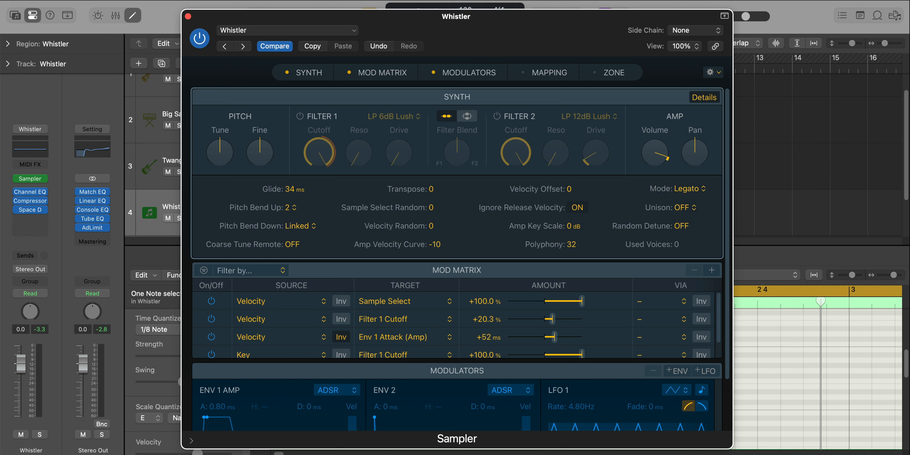
pyautogui.press('space')
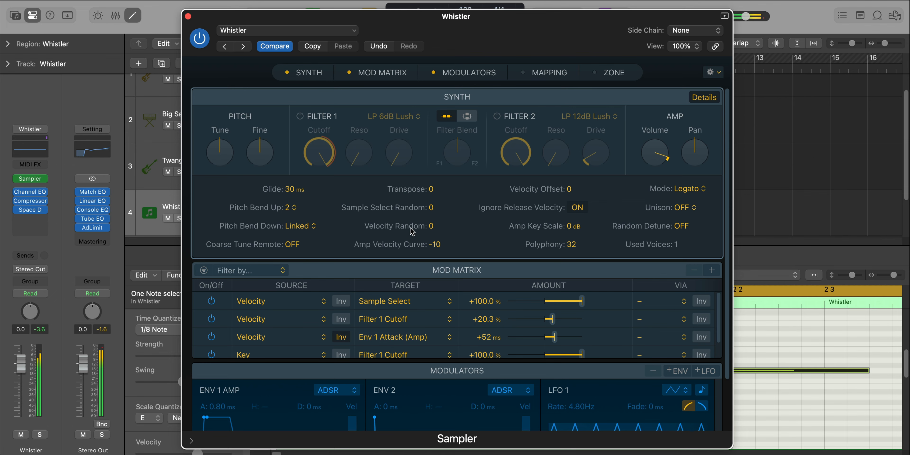
pyautogui.click(187, 16)
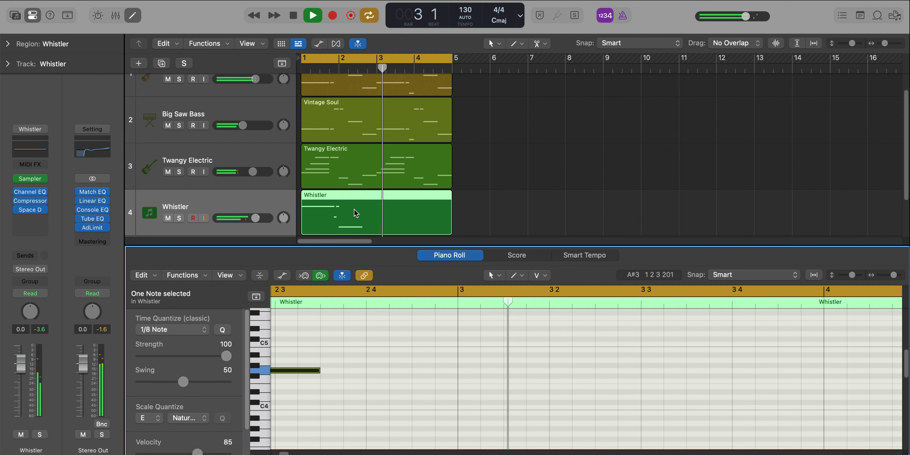
# Repeat the four Whistler notes of bars 1 and 2 in bars 3 and 4, and start playback
pyautogui.press('space')
pyautogui.click(389, 355)
pyautogui.click(371, 216)
pyautogui.scroll(-5, 393, 387)
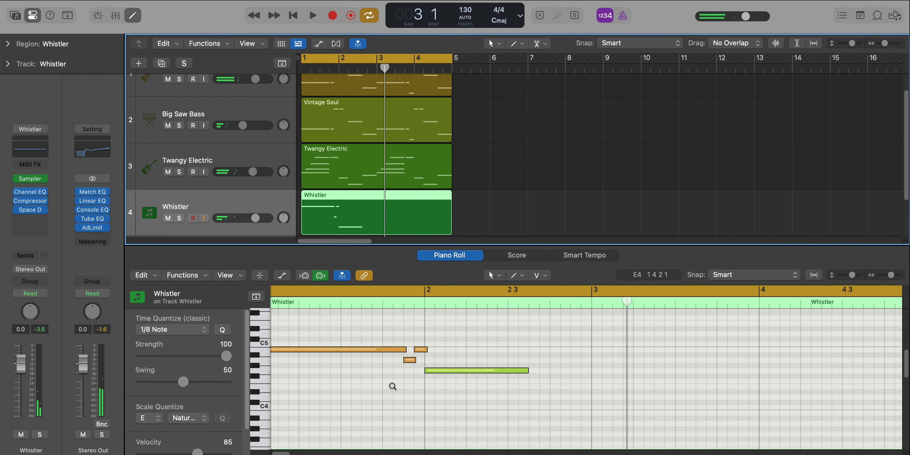
pyautogui.moveTo(450, 398); pyautogui.dragTo(299, 343)
pyautogui.press('super+r')
pyautogui.press('space')
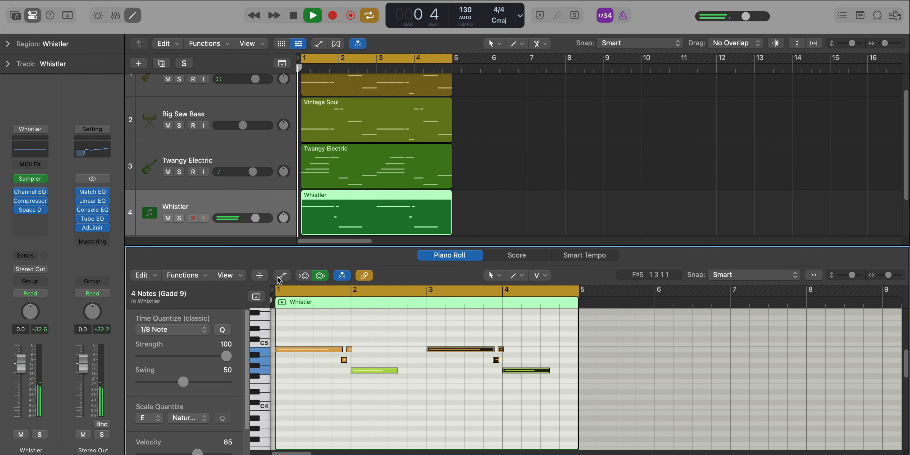
# Raise the low-cut frequency in the Whistler track's Channel EQ to thin out its low end while listening
pyautogui.click(32, 192)
pyautogui.press('space')
pyautogui.click(322, 264)
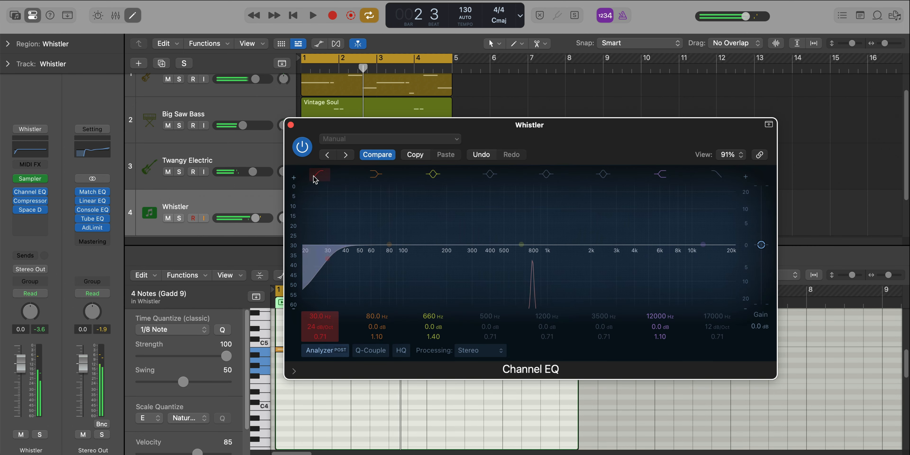
pyautogui.moveTo(322, 266); pyautogui.dragTo(555, 259)
pyautogui.press('space')
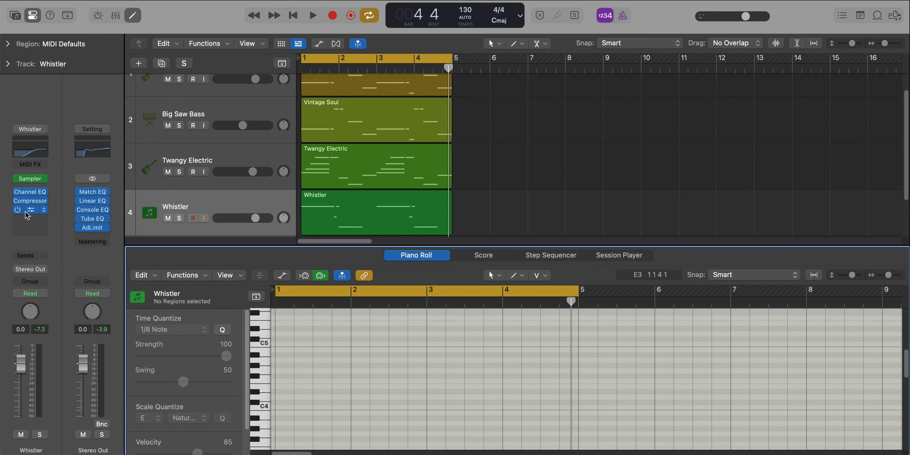
# Replace Space Designer on the Whistler track with ChromaVerb, set to Decay 2.90 s, Density 88%, Dry 76% and Wet 27%
pyautogui.click(46, 212)
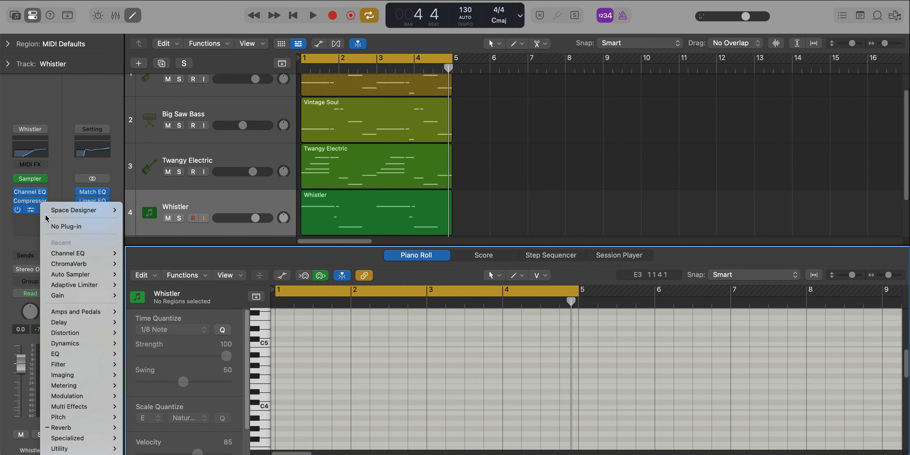
pyautogui.click(143, 275)
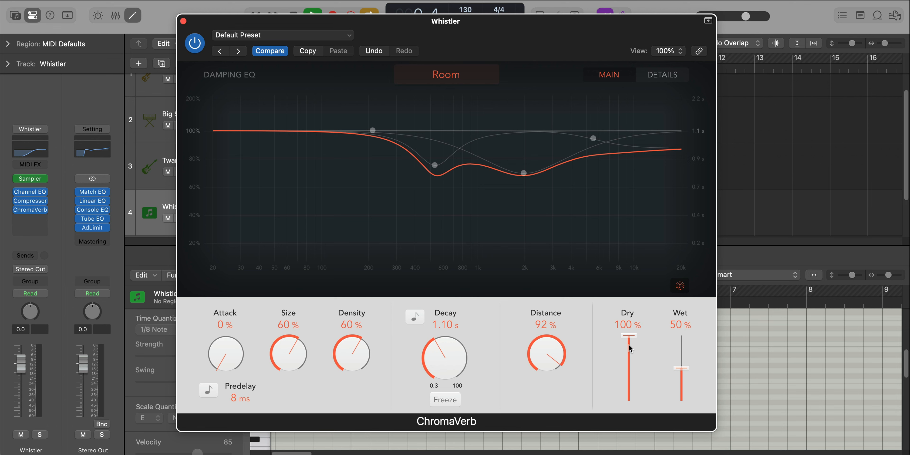
pyautogui.moveTo(457, 371); pyautogui.dragTo(454, 363)
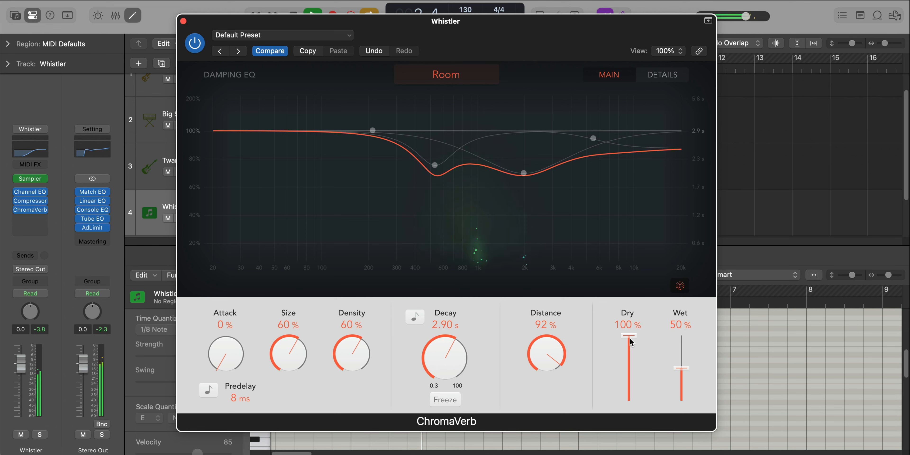
pyautogui.moveTo(629, 337); pyautogui.dragTo(632, 351)
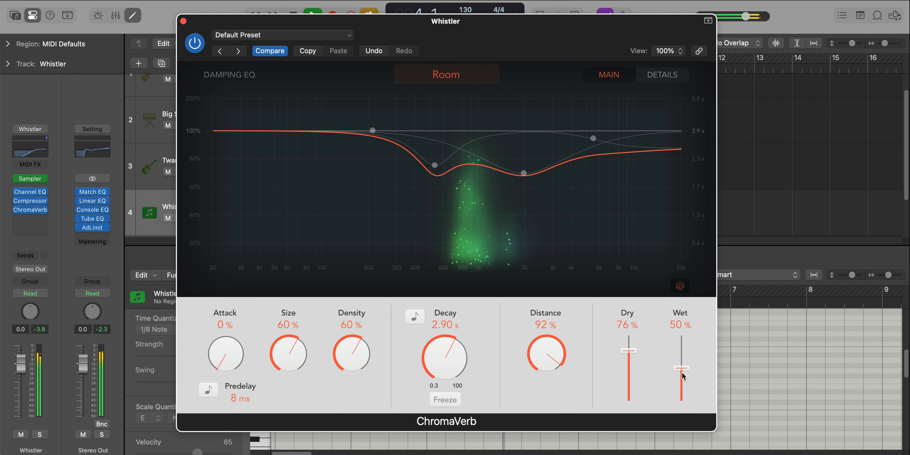
pyautogui.moveTo(687, 390); pyautogui.dragTo(687, 388)
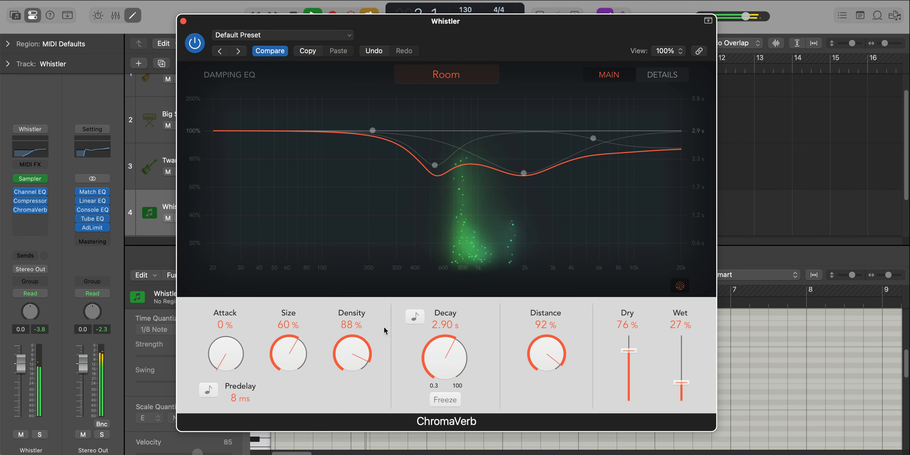
pyautogui.click(182, 20)
# Lower the Whistler track's volume slightly and create a new software instrument track below it
pyautogui.moveTo(256, 218); pyautogui.dragTo(249, 218)
pyautogui.press('space')
pyautogui.press('p')
pyautogui.press('alt+super+s')
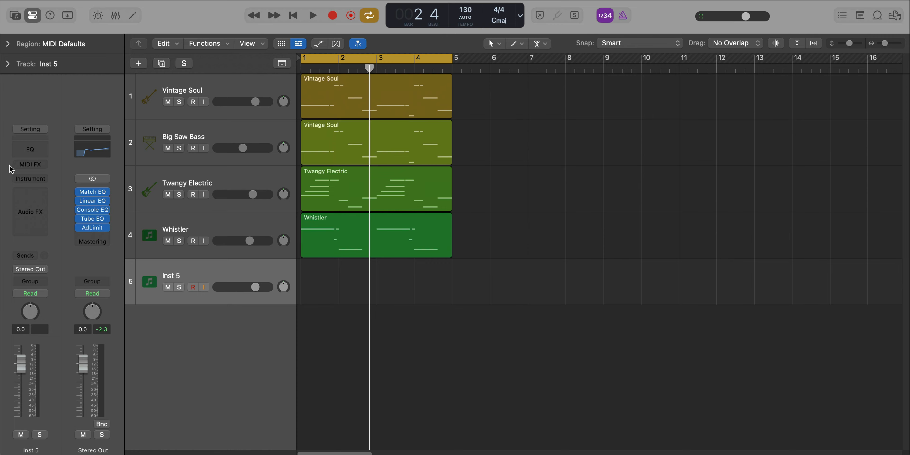
# Load the ES2 synth on the Inst 5 track, set oscillator 1 to a square wave and shift the oscillator mix fully to it
pyautogui.click(20, 178)
pyautogui.moveTo(71, 196)
pyautogui.click(147, 191)
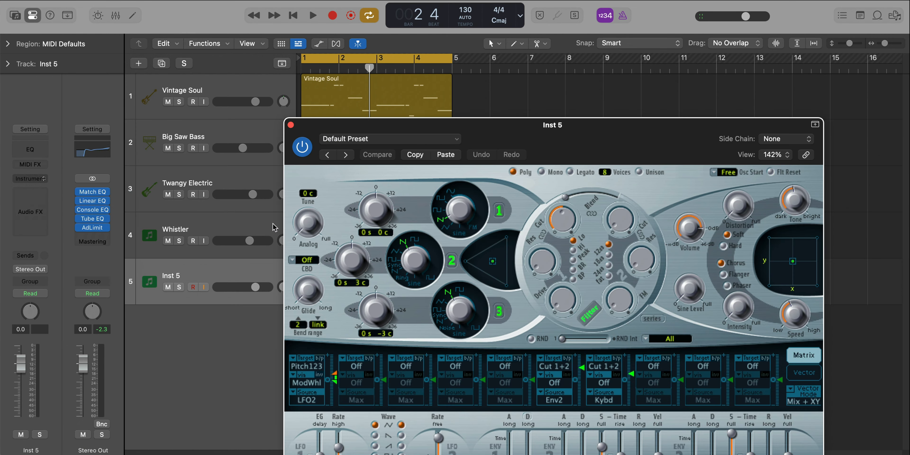
pyautogui.moveTo(588, 127); pyautogui.dragTo(437, 53)
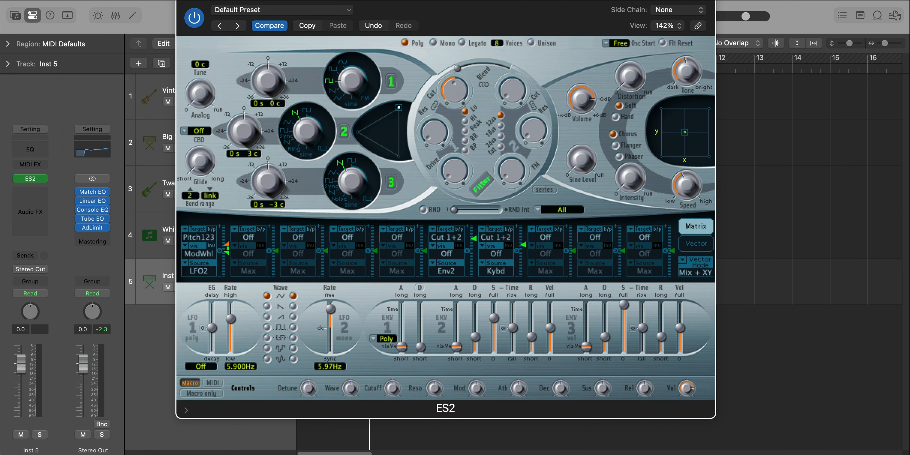
pyautogui.press('super+w')
# Create an empty MIDI region over bars 1 to 4 on the Inst 5 track and open it for note editing
pyautogui.click(325, 297)
pyautogui.moveTo(335, 295); pyautogui.dragTo(451, 295)
pyautogui.doubleClick(430, 279)
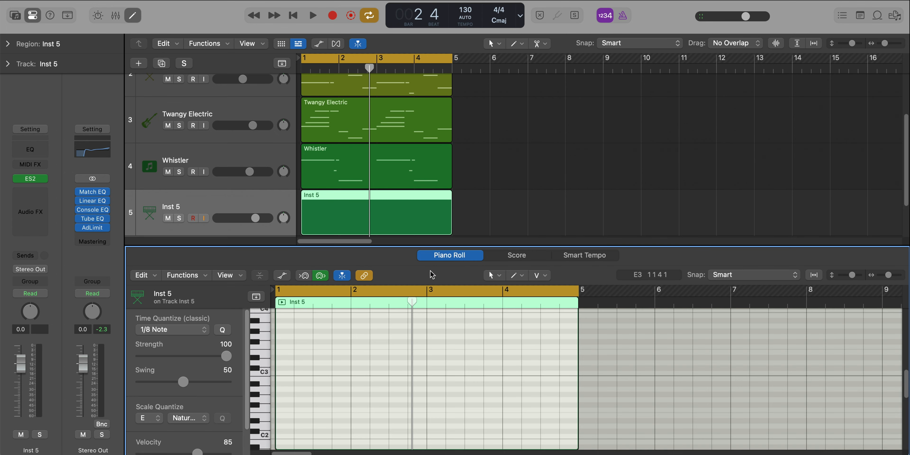
pyautogui.scroll(5, 423, 353)
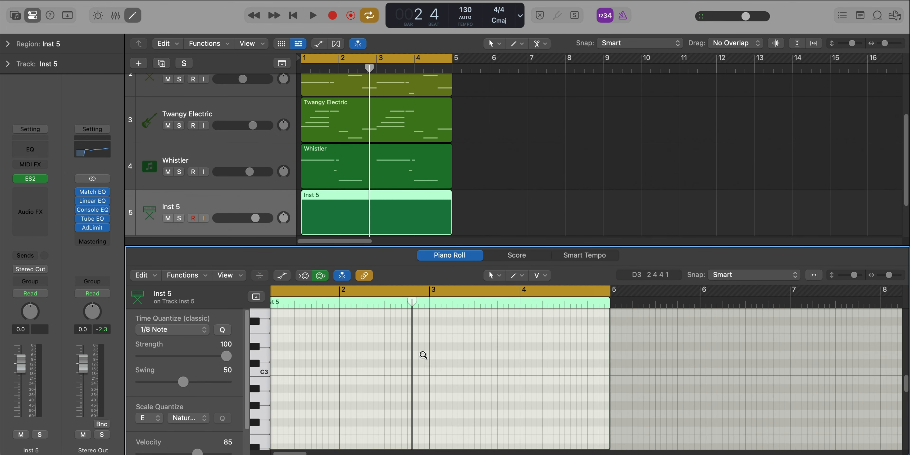
pyautogui.hscroll(-4, 423, 357)
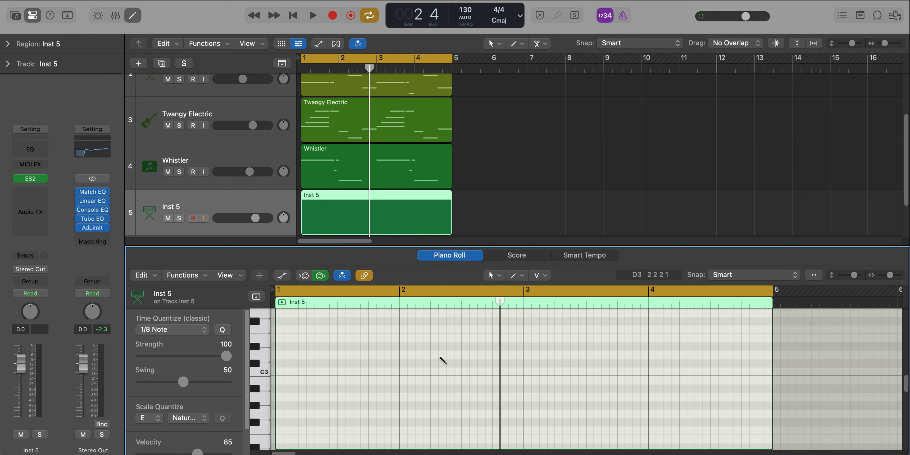
# Add a short note on beat 2 of bar 2 in the Inst 5 region, audition it and transpose it to D4
pyautogui.click(435, 355)
pyautogui.press('space')
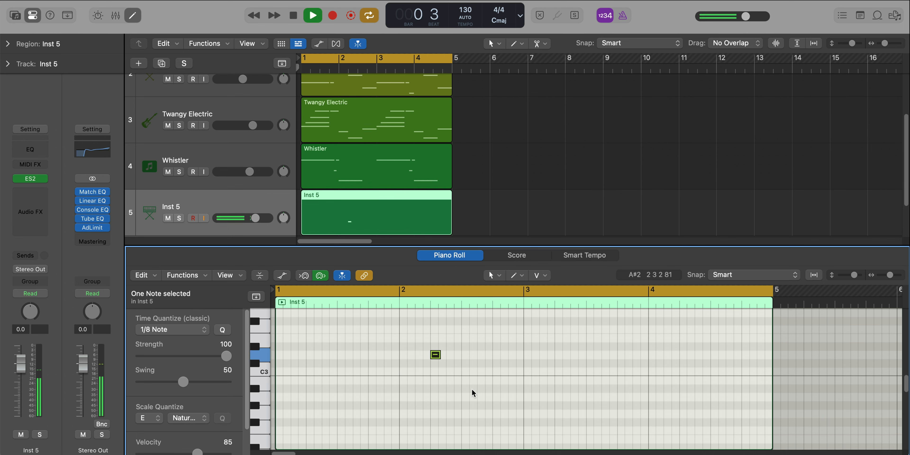
pyautogui.scroll(1, 472, 388)
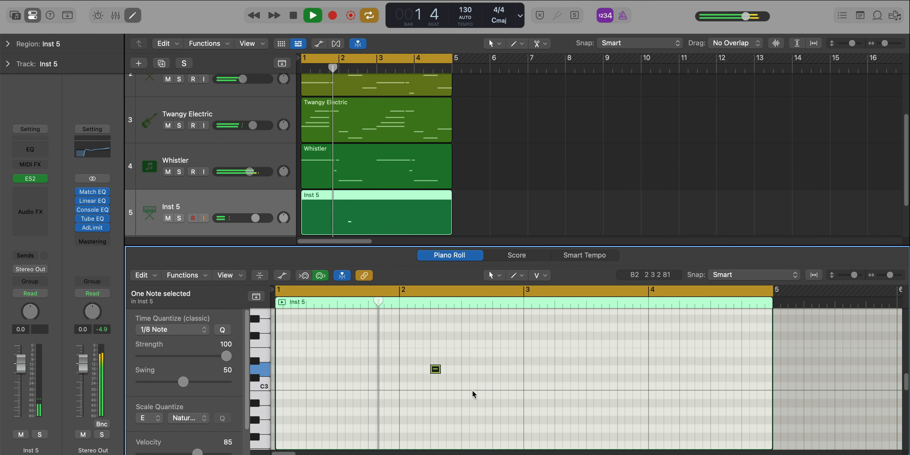
pyautogui.press('space')
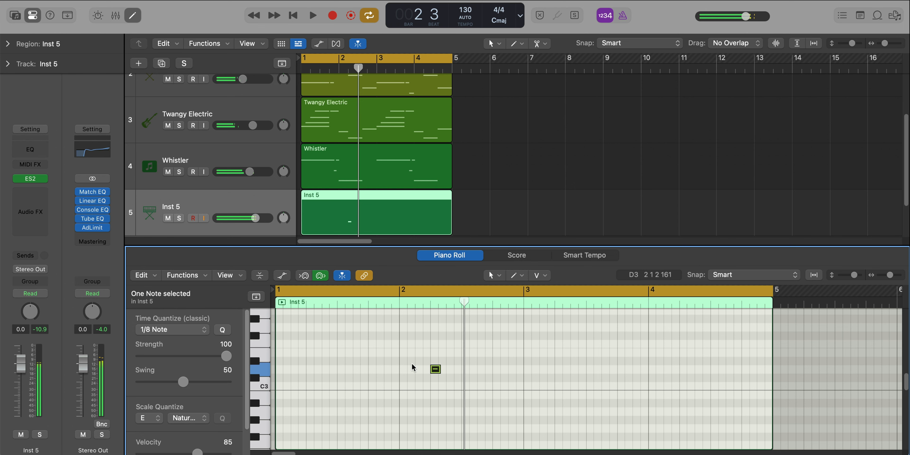
pyautogui.scroll(5, 418, 378)
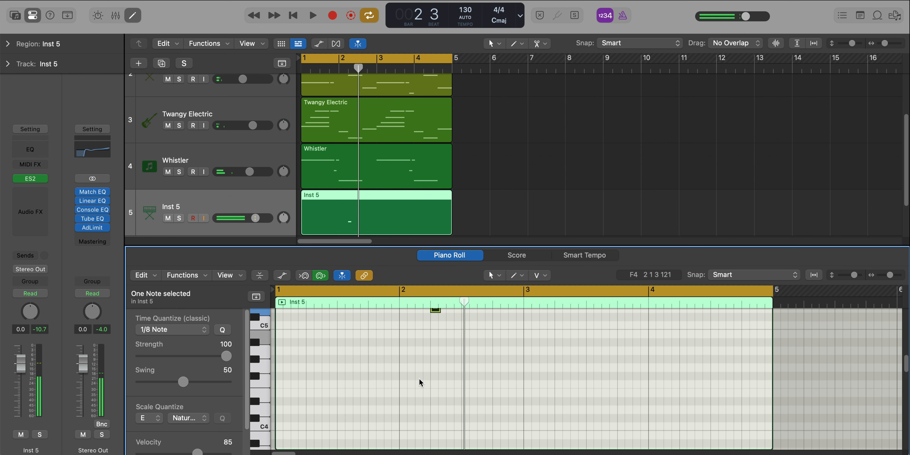
pyautogui.hotkey('alt', 'shift', 'Down')
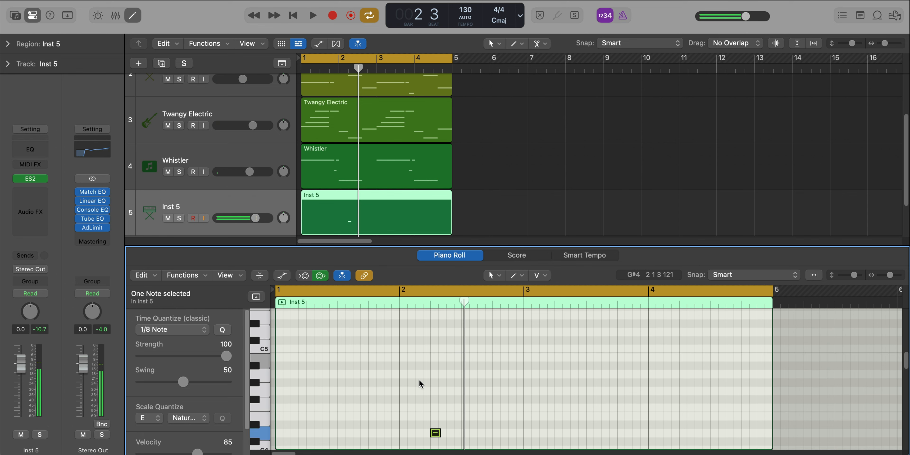
# Add a matching short D4 note on beat 2 of bar 4 in the Inst 5 region during playback
pyautogui.press('space')
pyautogui.scroll(-3, 422, 383)
pyautogui.scroll(-3, 422, 383)
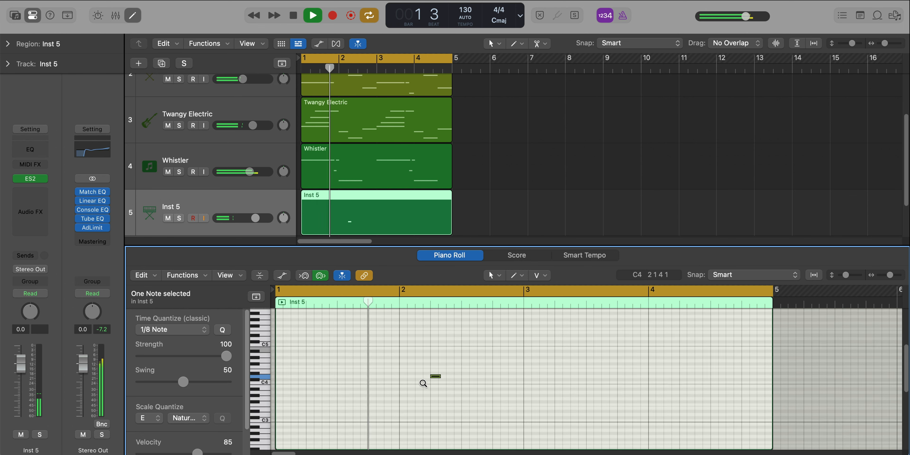
pyautogui.scroll(-1, 422, 383)
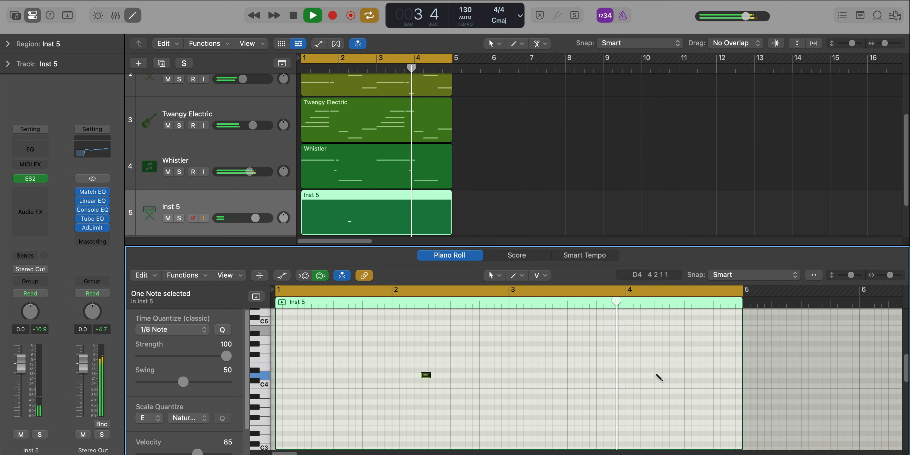
pyautogui.keyDown('super'); pyautogui.click(657, 375); pyautogui.keyUp('super')
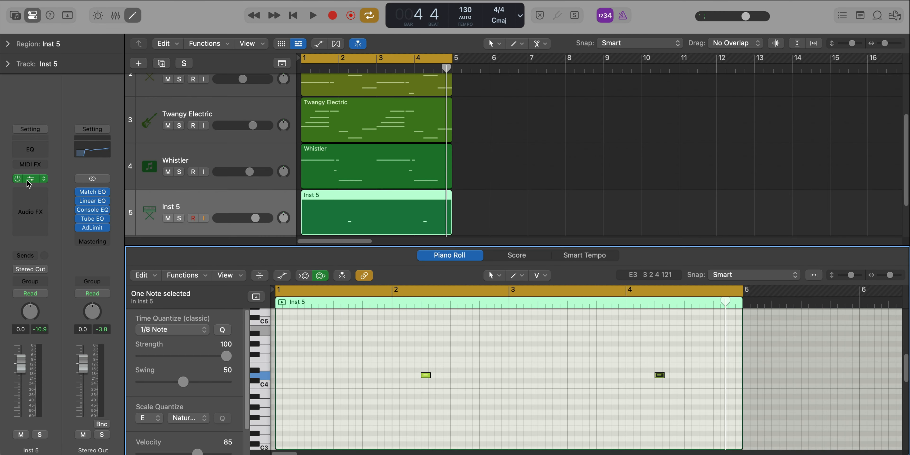
# Solo the Inst 5 track, and in its ES2 enable Unison with 4 voices and lower the first filter's cutoff
pyautogui.click(30, 178)
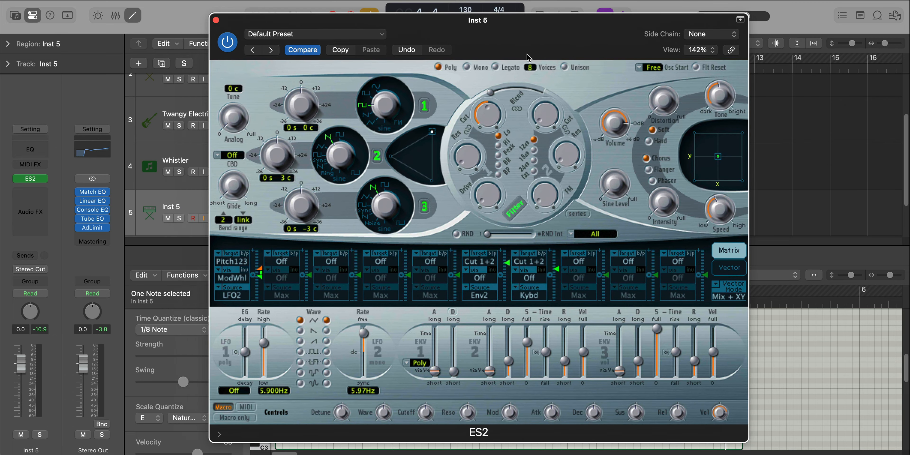
pyautogui.click(179, 219)
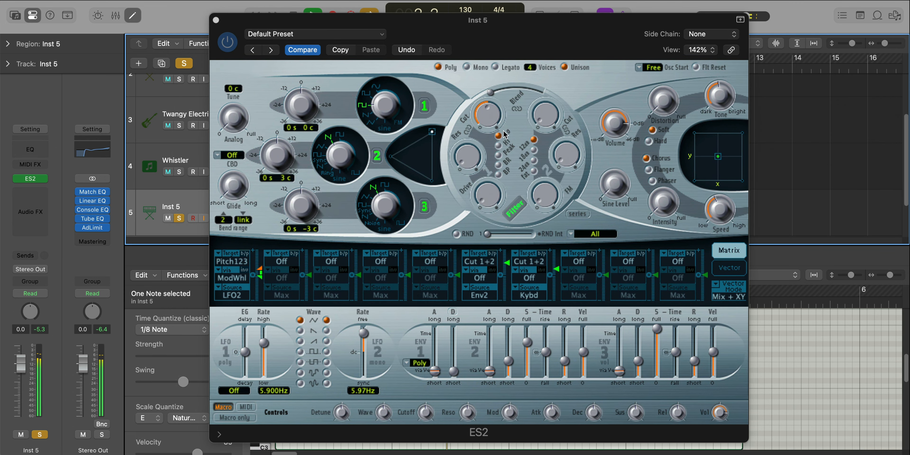
pyautogui.moveTo(488, 118); pyautogui.dragTo(489, 119)
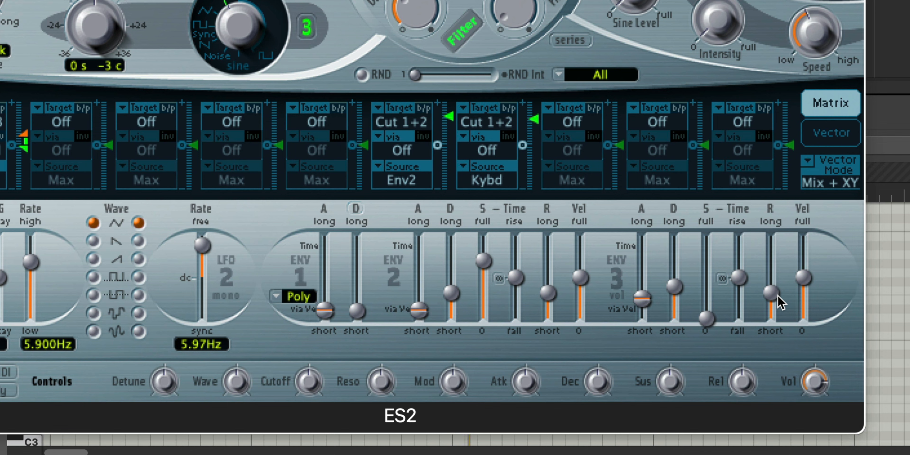
# Shape ES2's volume envelope (Env 3) with sustain at 0, release at about 120 ms, and adjusted decay and attack
pyautogui.moveTo(774, 300); pyautogui.dragTo(779, 299)
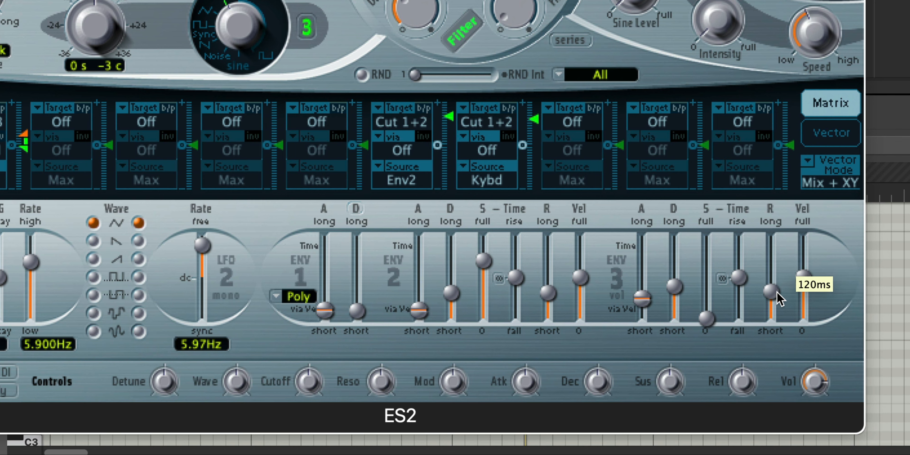
pyautogui.moveTo(674, 285); pyautogui.dragTo(677, 279)
pyautogui.moveTo(638, 298); pyautogui.dragTo(642, 304)
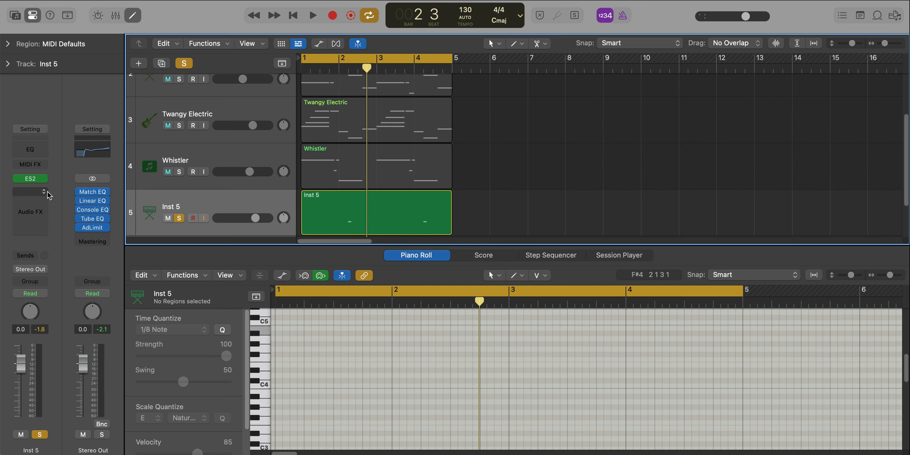
# Insert a Chorus effect on the Inst 5 track and choose its Guitar Summer preset
pyautogui.click(25, 192)
pyautogui.moveTo(51, 367)
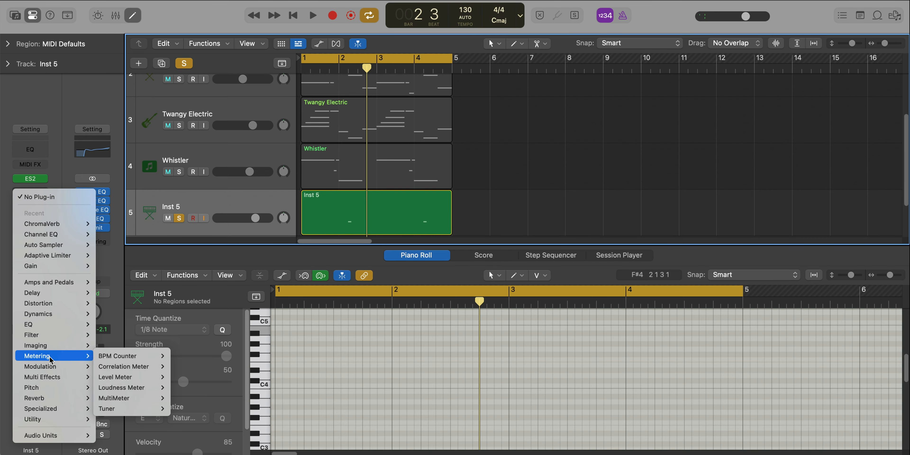
pyautogui.moveTo(142, 367)
pyautogui.click(187, 366)
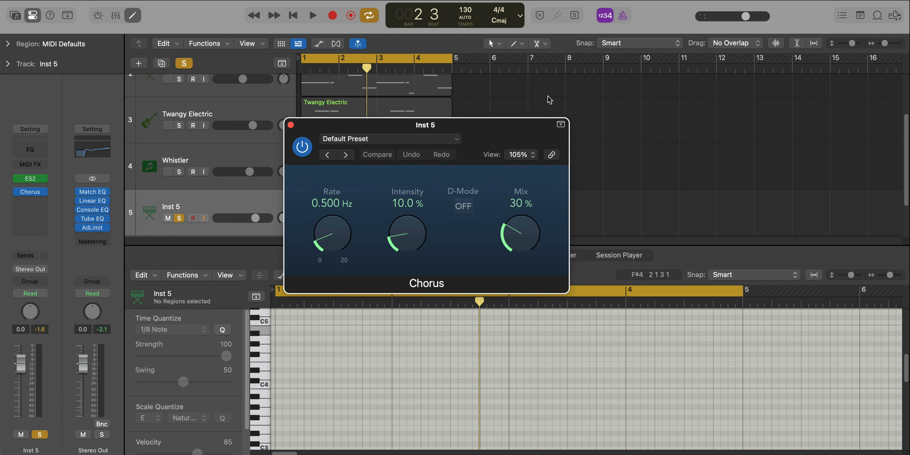
pyautogui.click(349, 156)
pyautogui.click(349, 156)
pyautogui.click(349, 156)
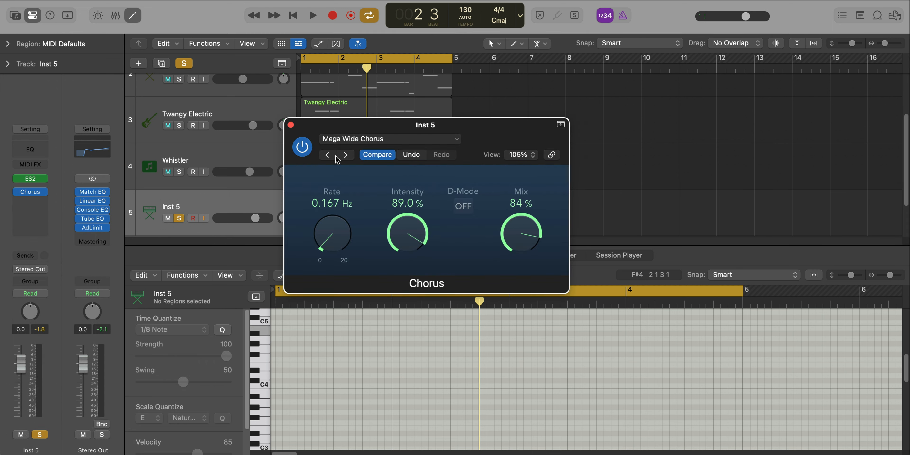
pyautogui.click(330, 157)
pyautogui.press('space')
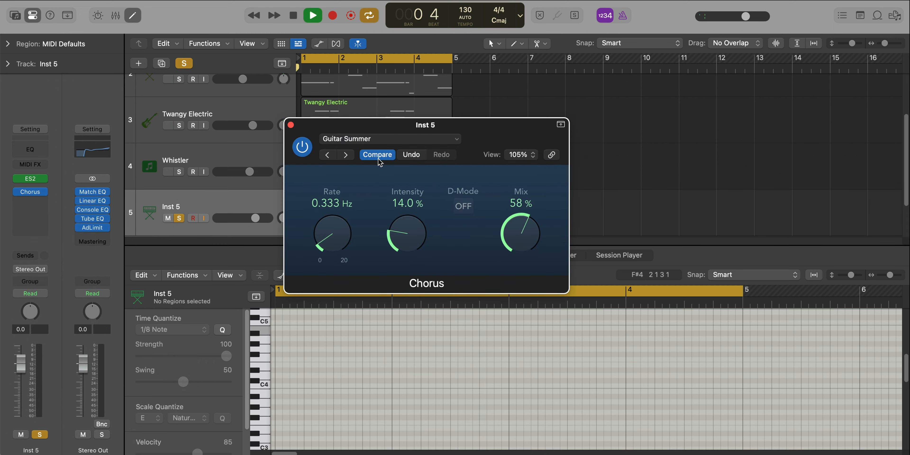
pyautogui.click(291, 125)
# Add ChromaVerb after the Chorus on the Inst 5 track, with Decay 3.00 s, Density 100% and Wet 43%
pyautogui.click(26, 201)
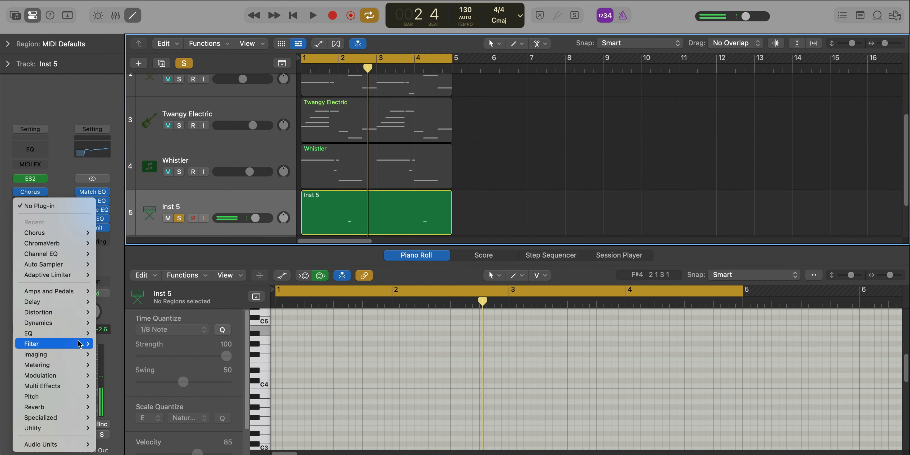
pyautogui.click(54, 243)
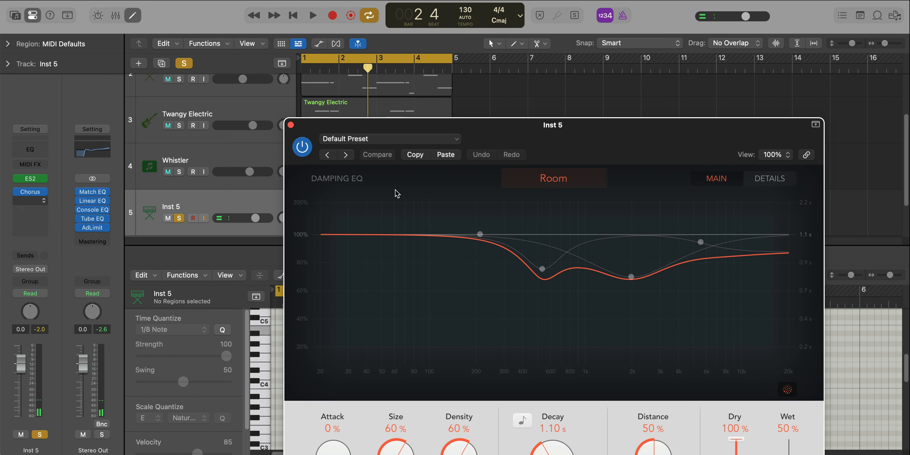
pyautogui.moveTo(535, 136); pyautogui.dragTo(440, 24)
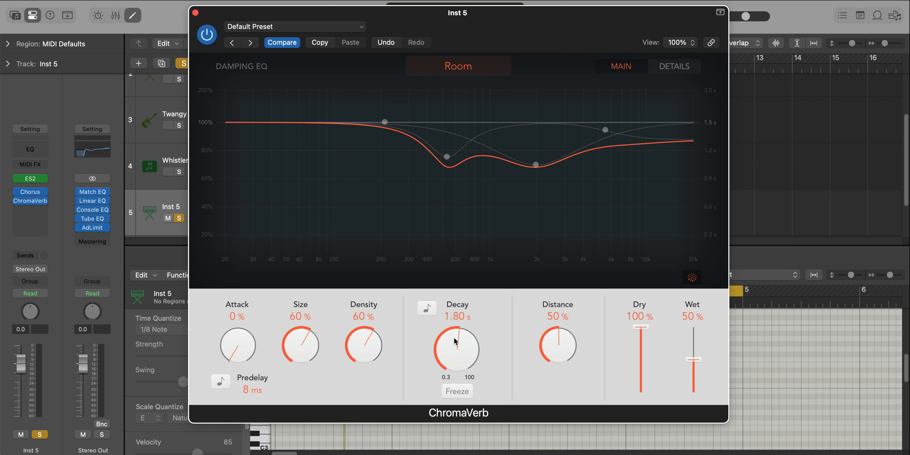
pyautogui.moveTo(455, 333); pyautogui.dragTo(455, 334)
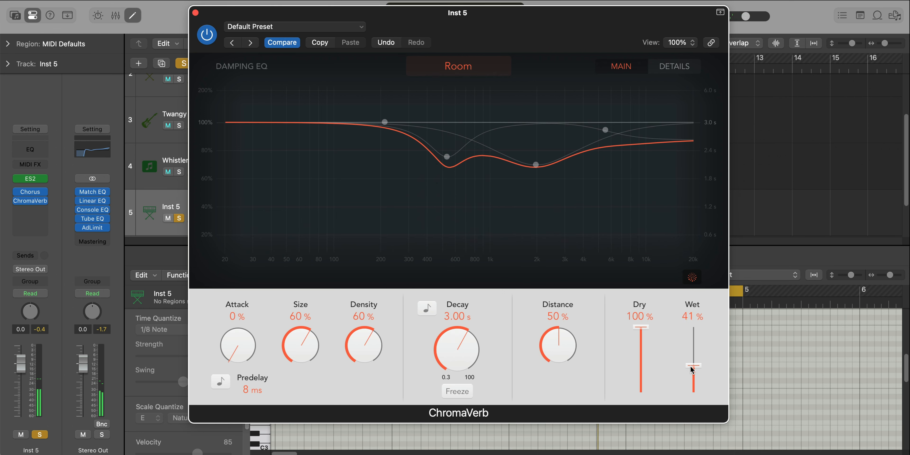
pyautogui.moveTo(361, 348); pyautogui.dragTo(355, 192)
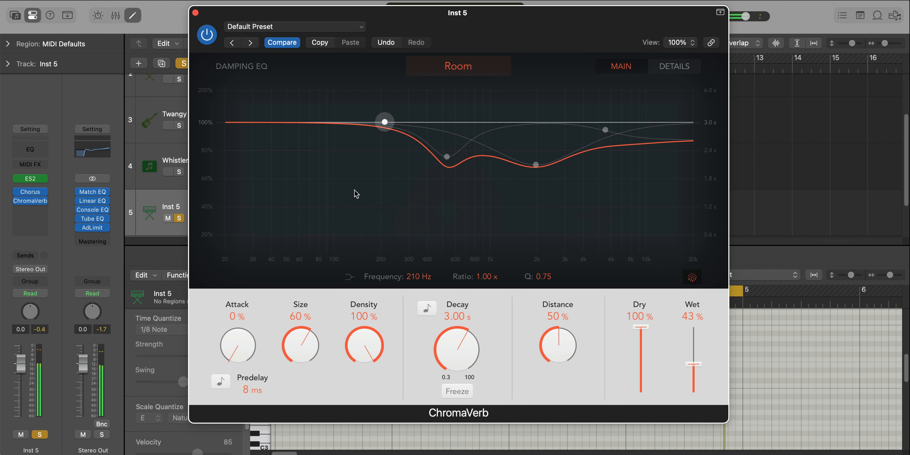
pyautogui.click(195, 13)
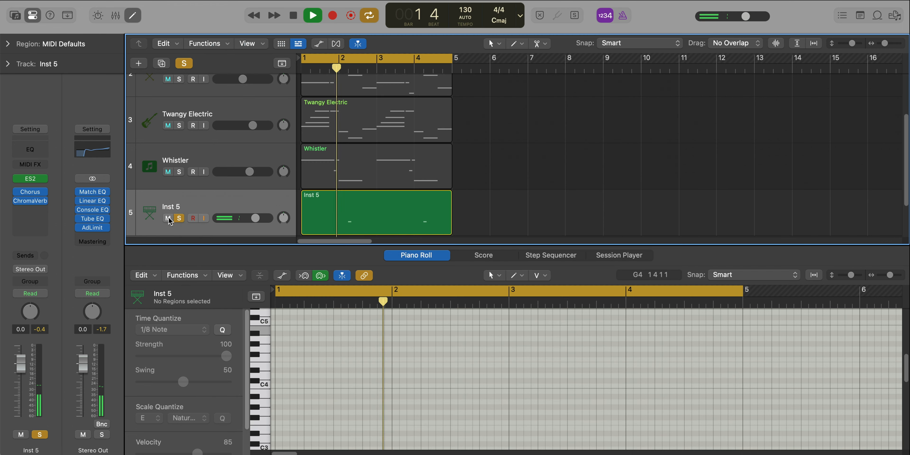
# Turn off solo on the Inst 5 track and lower its volume to about -5.8 dB while listening to the full mix
pyautogui.moveTo(254, 218); pyautogui.dragTo(242, 218)
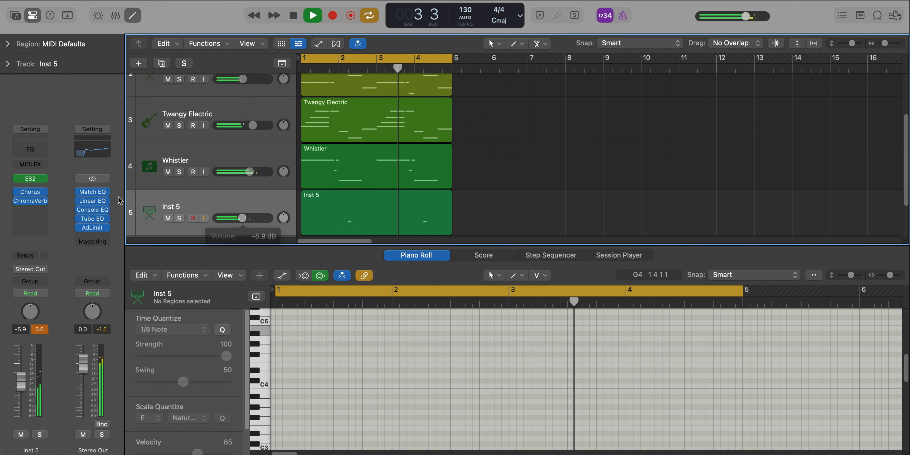
pyautogui.keyDown('alt'); pyautogui.click(242, 218); pyautogui.keyUp('alt')
pyautogui.click(37, 179)
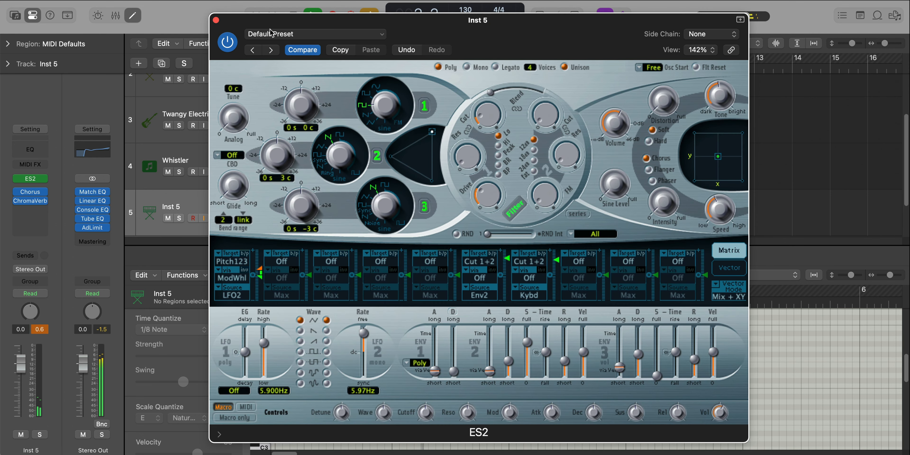
pyautogui.click(216, 20)
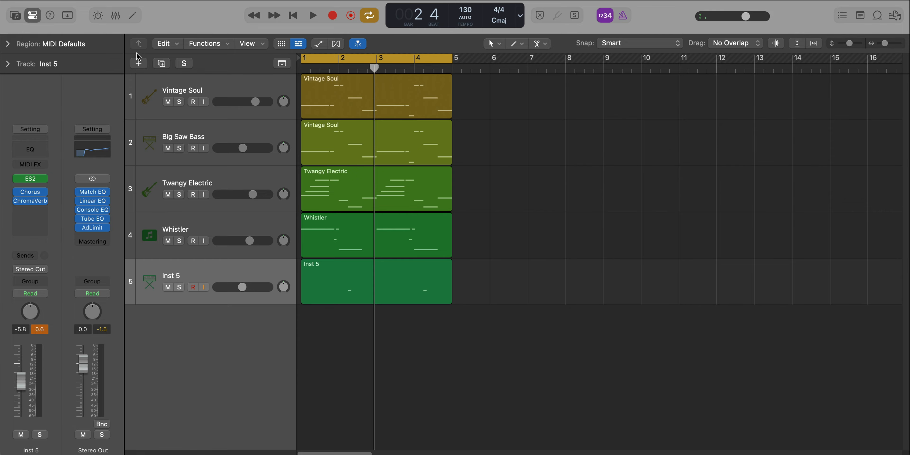
# Add a new software instrument track and load the Sunburst Electric patch from the Legacy Logic electric guitars
pyautogui.click(139, 64)
pyautogui.press('Return')
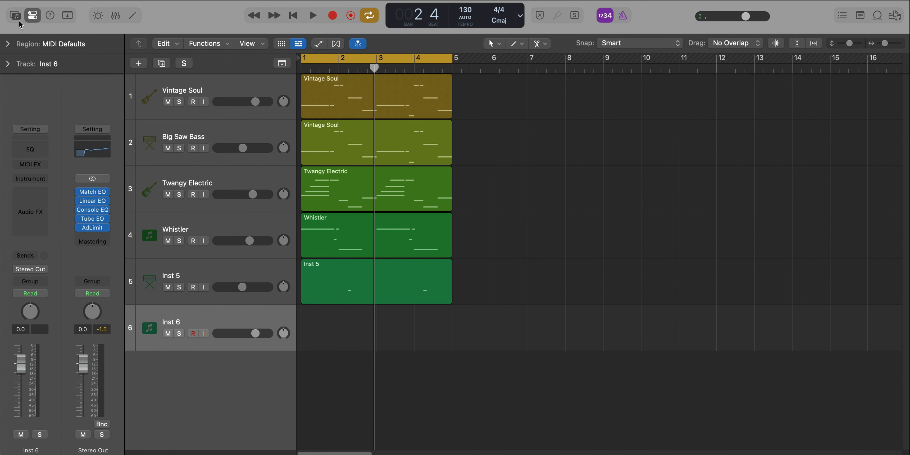
pyautogui.click(15, 15)
pyautogui.scroll(-2, 50, 414)
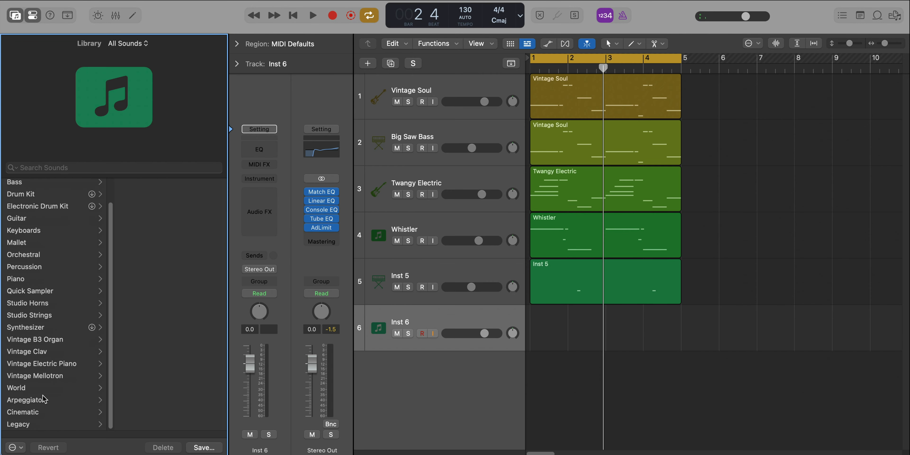
pyautogui.click(28, 428)
pyautogui.click(136, 187)
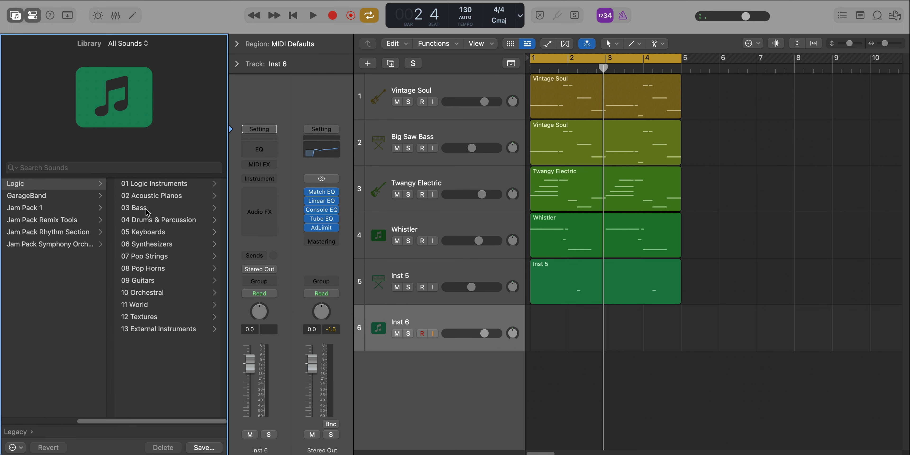
pyautogui.click(157, 281)
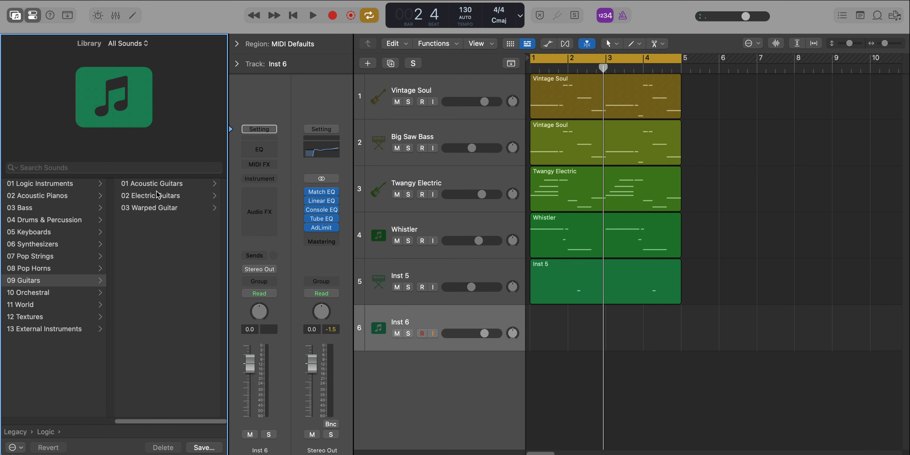
pyautogui.click(157, 195)
pyautogui.scroll(-5, 182, 342)
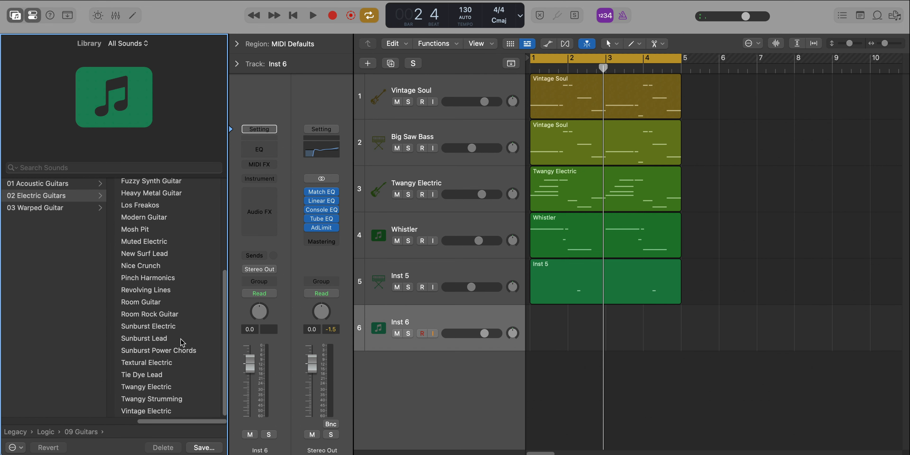
pyautogui.click(159, 327)
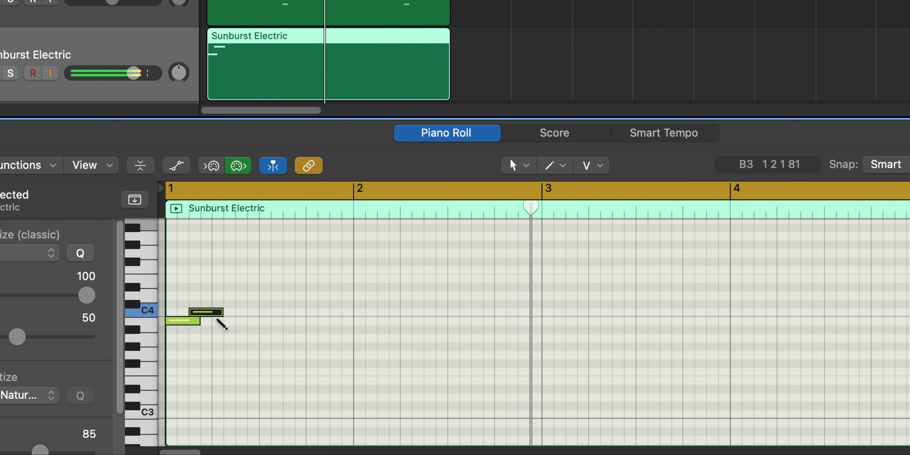
# Add a B3 note at position 1 2 1 1 in the Sunburst Electric region, lengthen it to 0 1 2 0, and audition the phrase
pyautogui.click(302, 365)
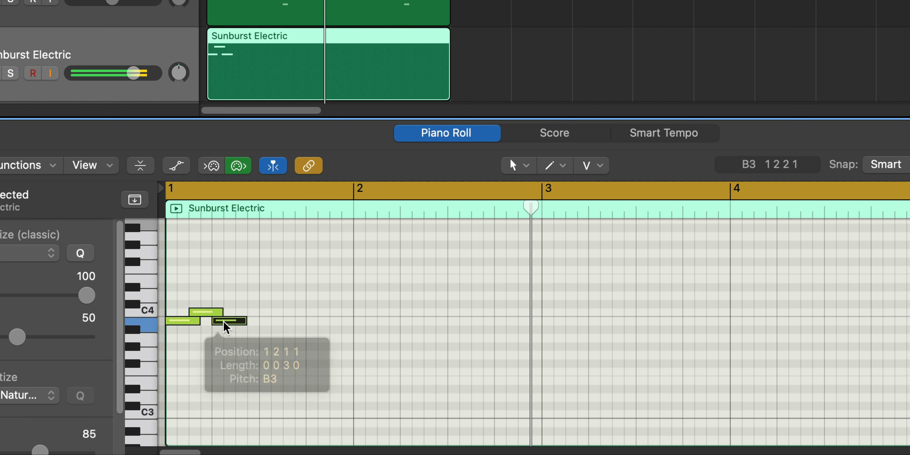
pyautogui.moveTo(245, 321); pyautogui.dragTo(283, 320)
pyautogui.press('Return')
pyautogui.press('space')
pyautogui.press('space')
pyautogui.press('Return')
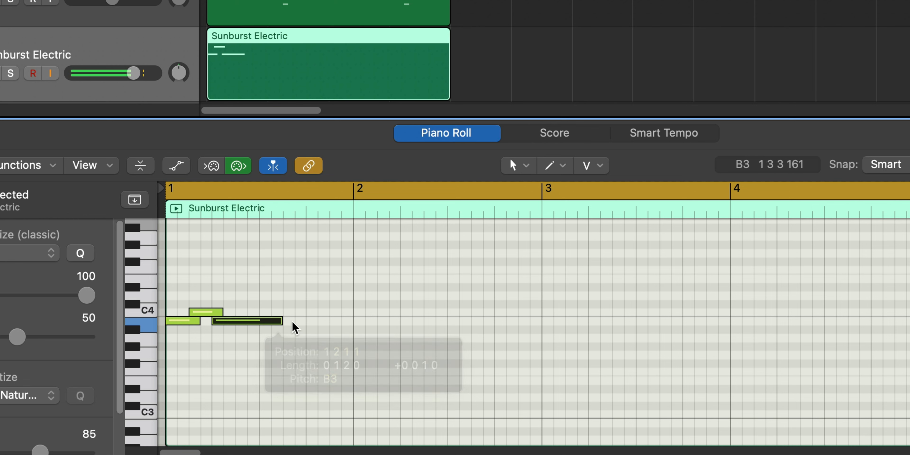
pyautogui.press('space')
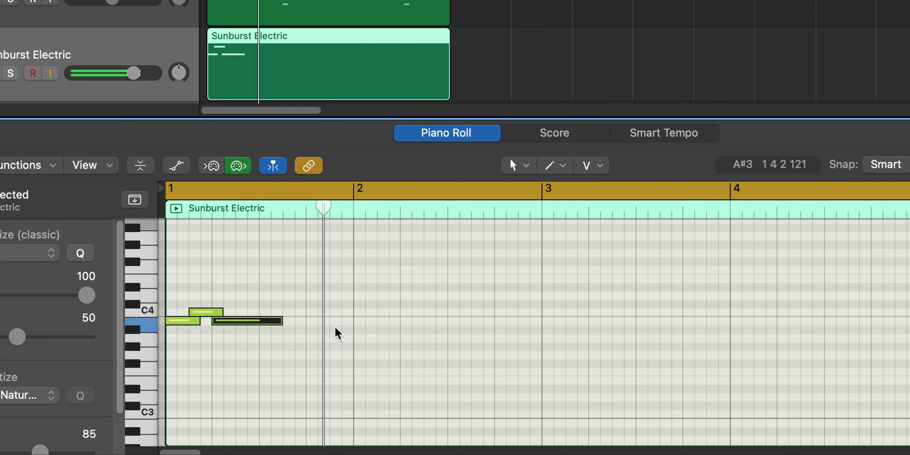
# Copy the three-note Sunburst Electric phrase from bar 1 to the start of bar 3
pyautogui.moveTo(319, 335); pyautogui.dragTo(161, 269)
pyautogui.moveTo(196, 323); pyautogui.dragTo(383, 323)
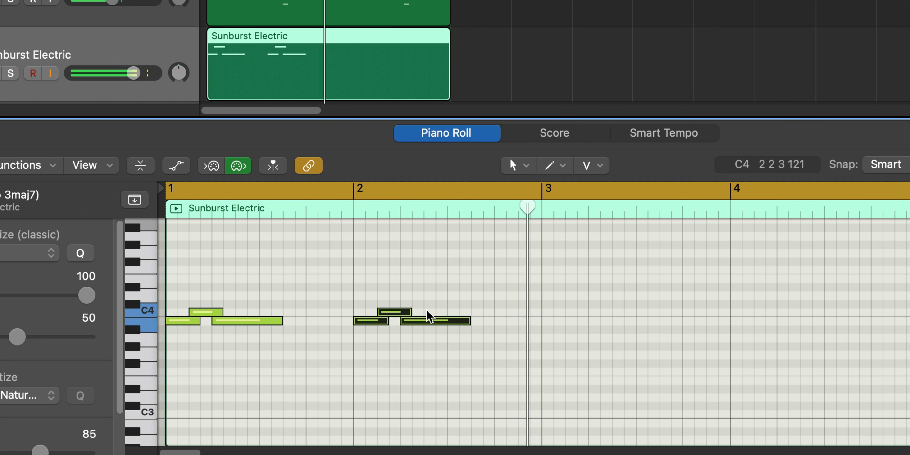
pyautogui.moveTo(442, 321); pyautogui.dragTo(630, 318)
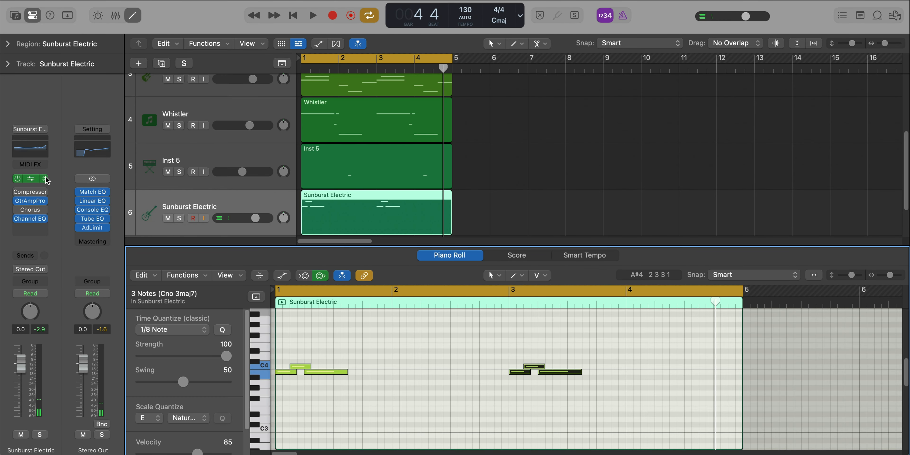
# In the Sunburst Electric track's Sampler details, set the mode to Legato with a 78 ms glide and audition it
pyautogui.click(31, 178)
pyautogui.moveTo(620, 136); pyautogui.dragTo(520, 15)
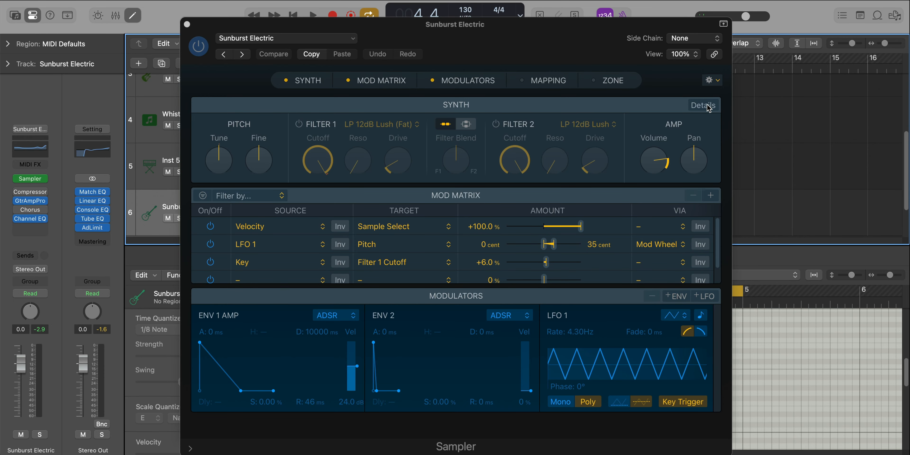
pyautogui.click(702, 105)
pyautogui.click(684, 198)
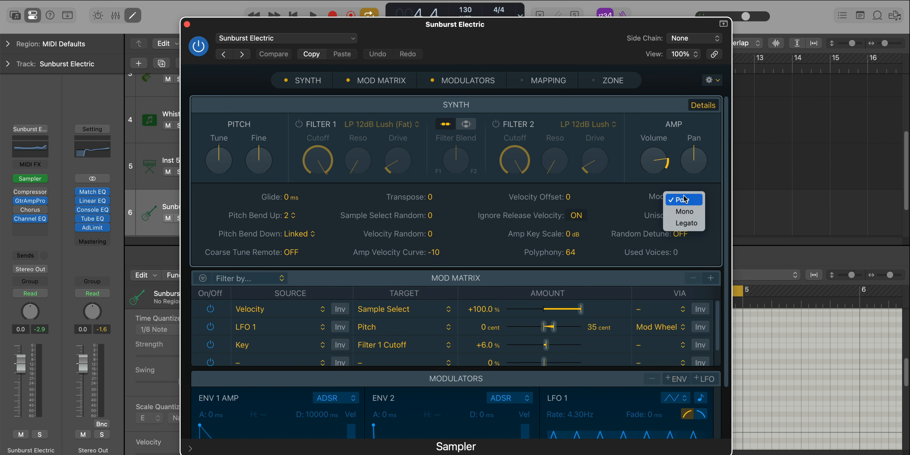
pyautogui.click(687, 223)
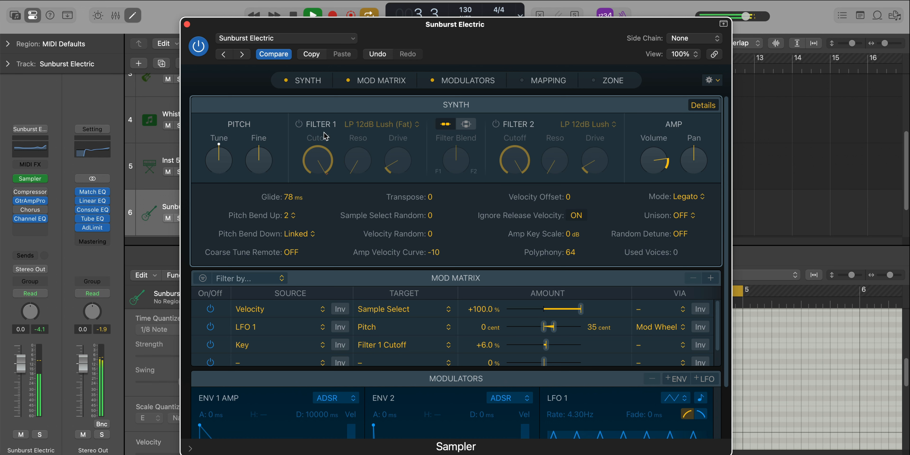
pyautogui.press('space')
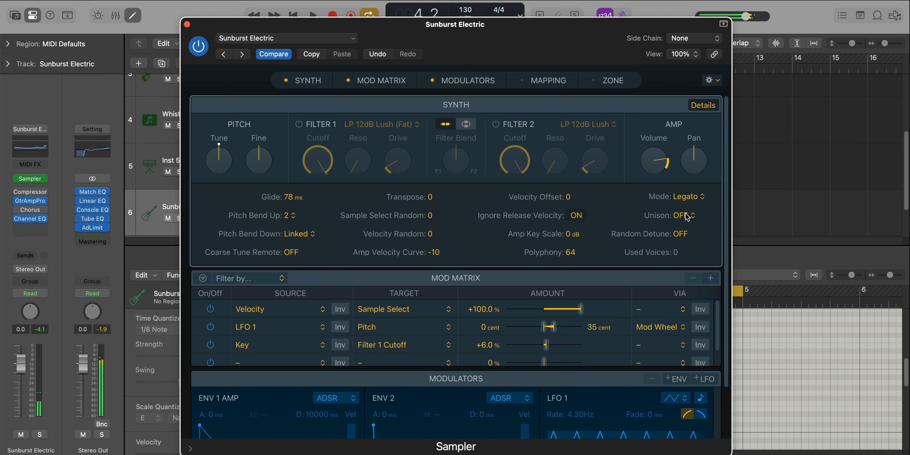
# Set the Sampler's unison to 4 voices and enable Filter 1 with its cutoff lowered to about 69.5%
pyautogui.click(686, 216)
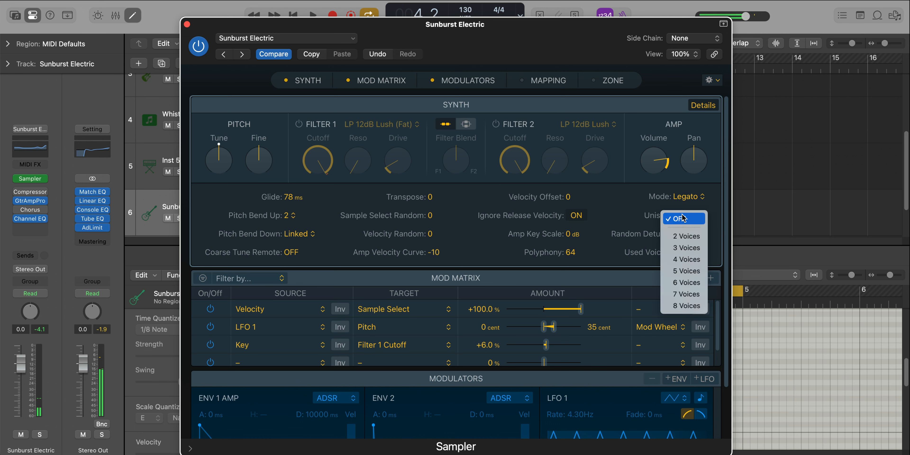
pyautogui.click(690, 260)
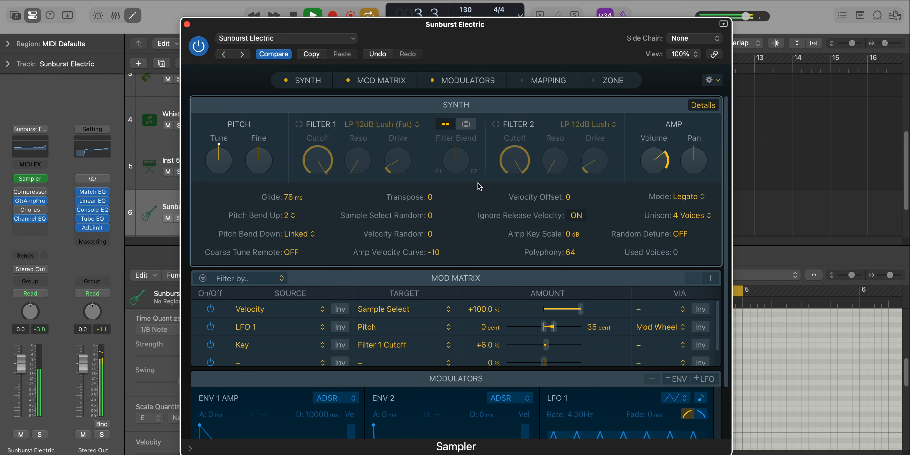
pyautogui.click(299, 124)
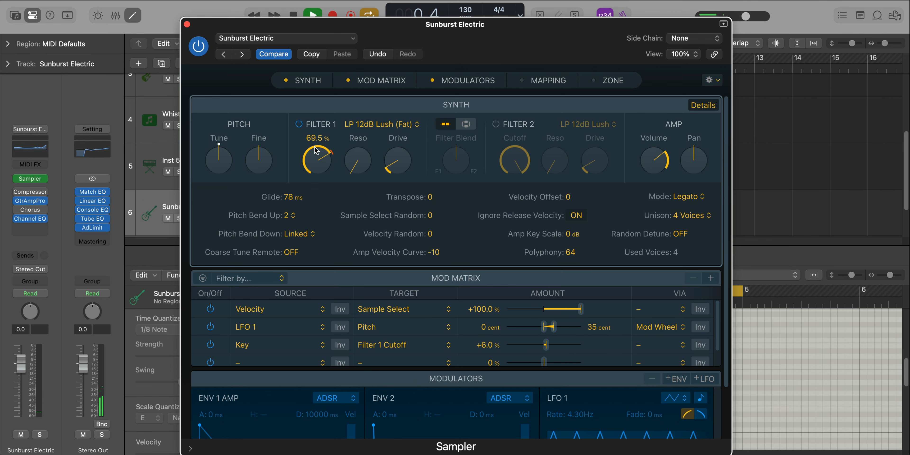
pyautogui.click(187, 24)
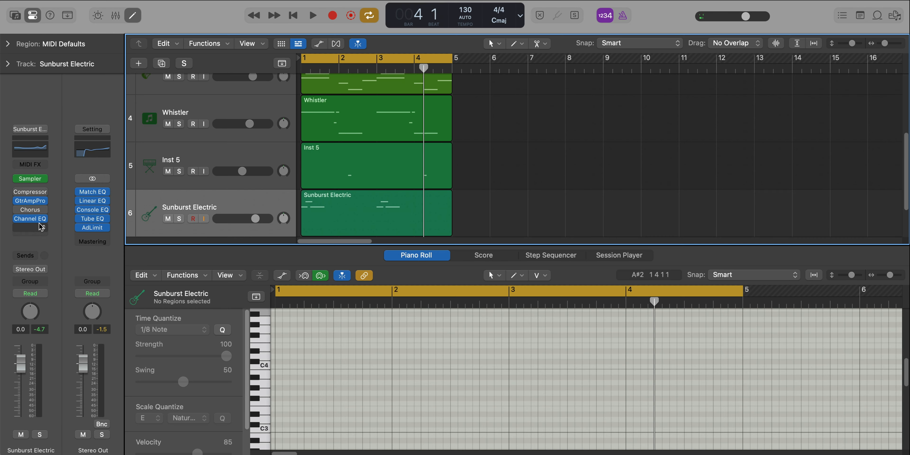
# Insert the Wavy plug-in after the Channel EQ on the Sunburst Electric track and switch on Ignite
pyautogui.click(40, 228)
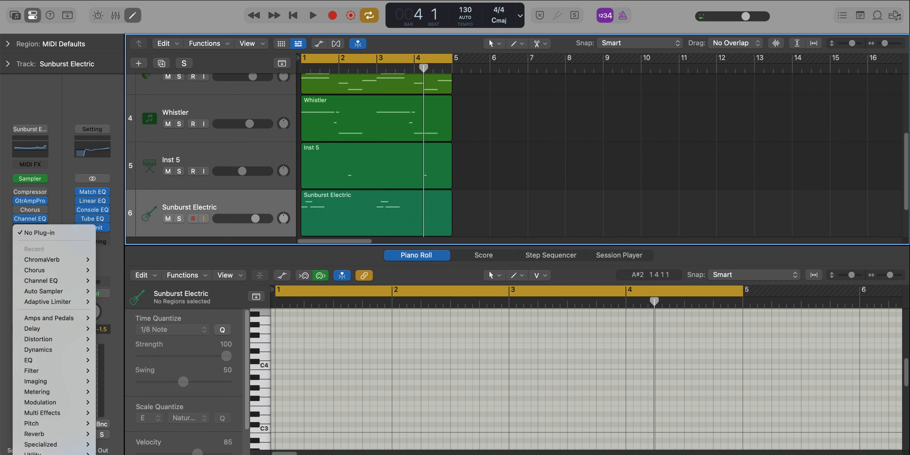
pyautogui.click(247, 454)
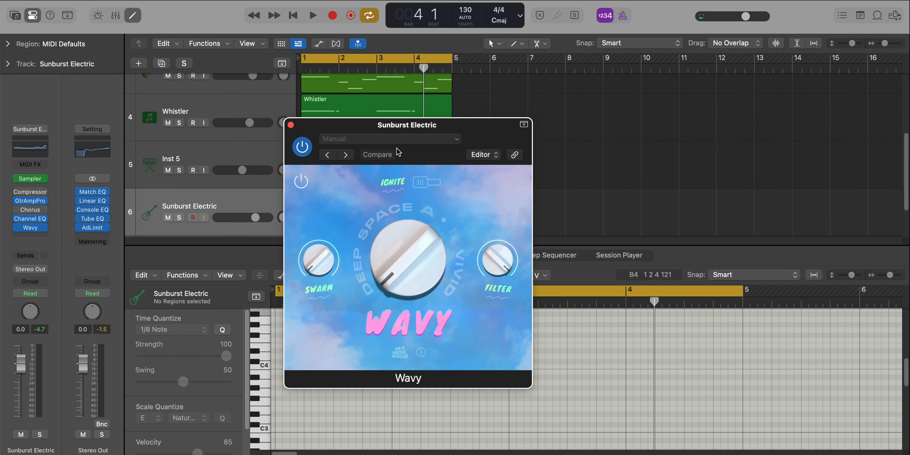
pyautogui.moveTo(429, 127); pyautogui.dragTo(547, 125)
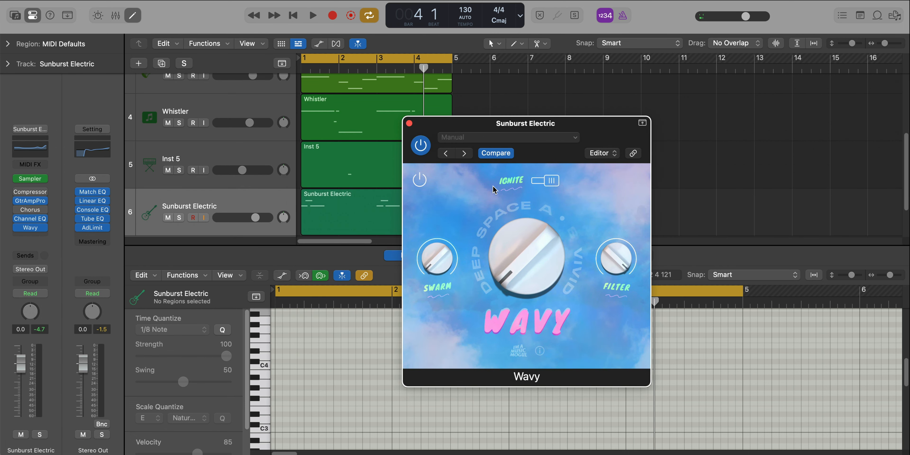
# Solo the Sunburst Electric track, enable Wavy's Space, B and Vivid modes, and turn its main knob up past halfway
pyautogui.press('space')
pyautogui.click(179, 218)
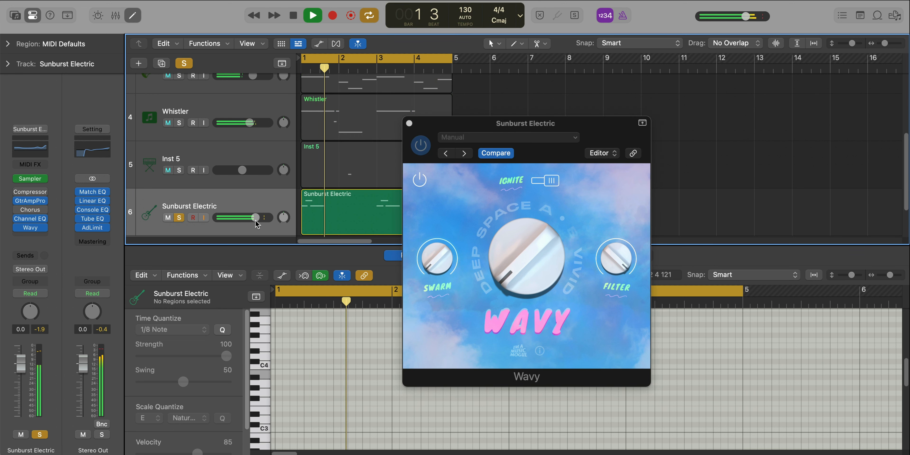
pyautogui.press('space')
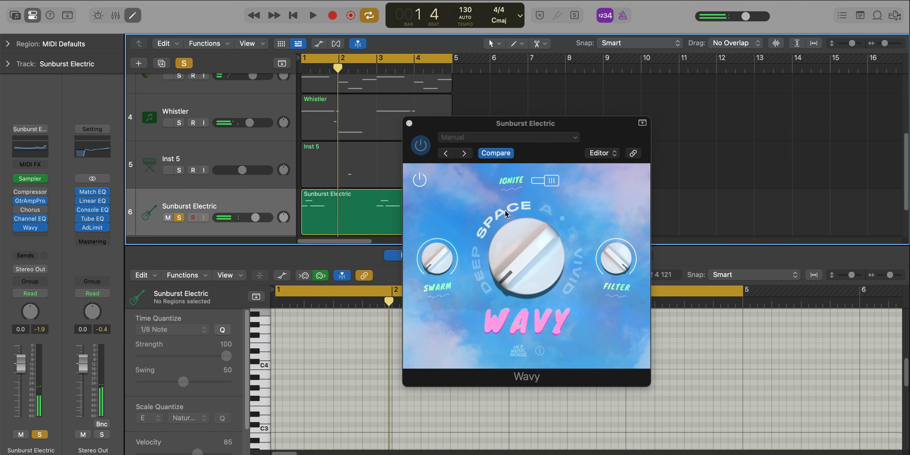
pyautogui.click(547, 238)
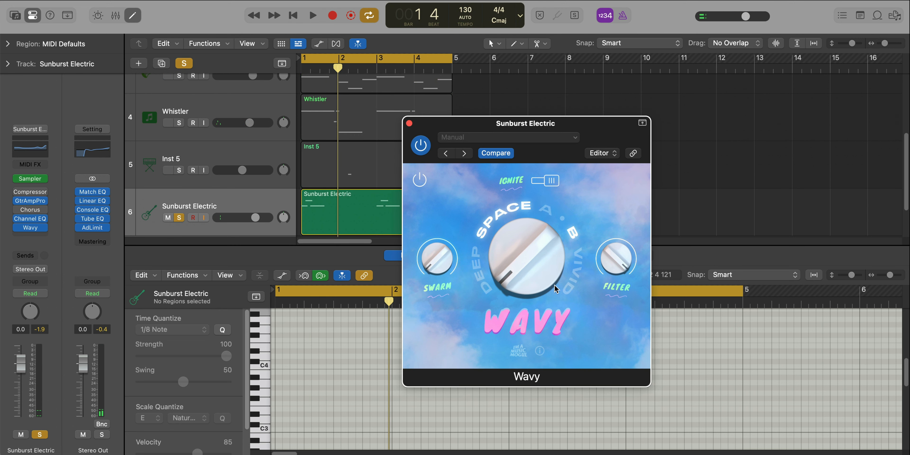
pyautogui.moveTo(580, 280); pyautogui.dragTo(519, 256)
pyautogui.press('space')
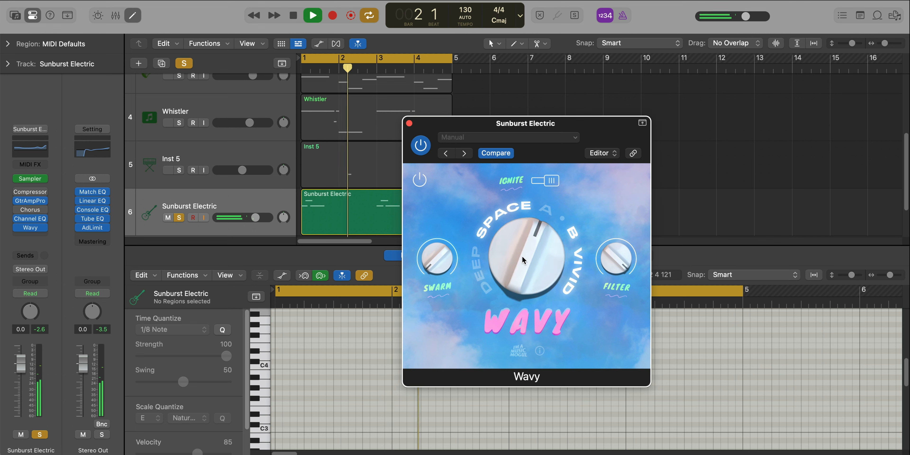
# Set Wavy's Swarm to about 37% during playback, and audition its Filter and bypass
pyautogui.press('space')
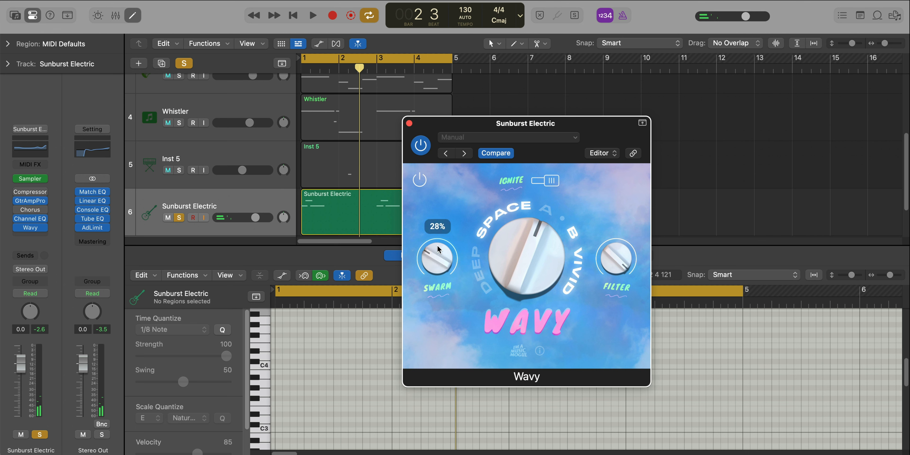
pyautogui.press('space')
pyautogui.moveTo(436, 253); pyautogui.dragTo(436, 250)
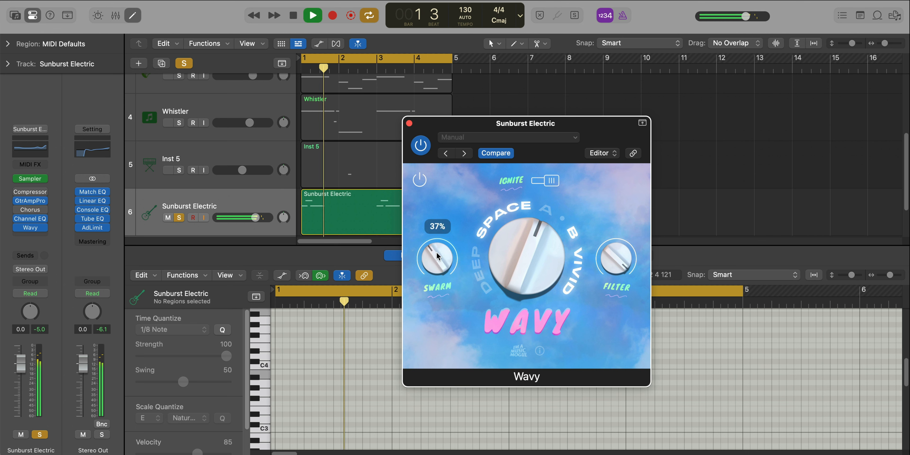
pyautogui.moveTo(615, 263)
pyautogui.mouseDown()
pyautogui.moveTo(615, 275)
pyautogui.moveTo(616, 263)
pyautogui.mouseUp()
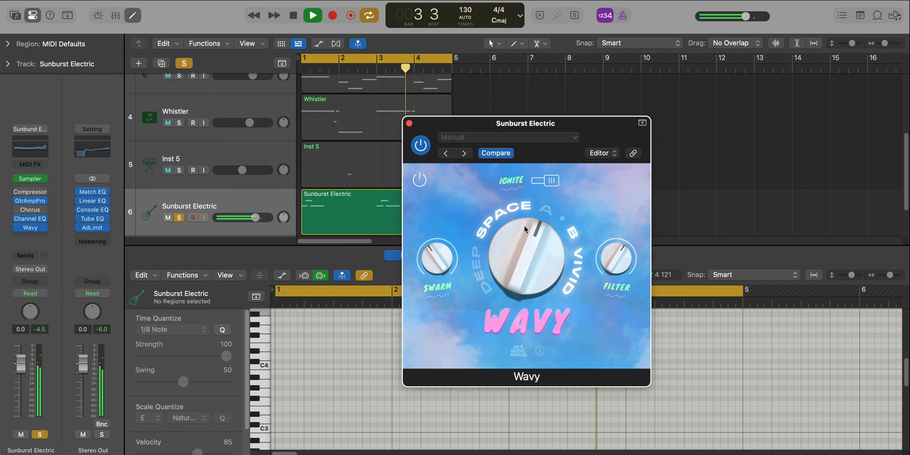
pyautogui.click(427, 183)
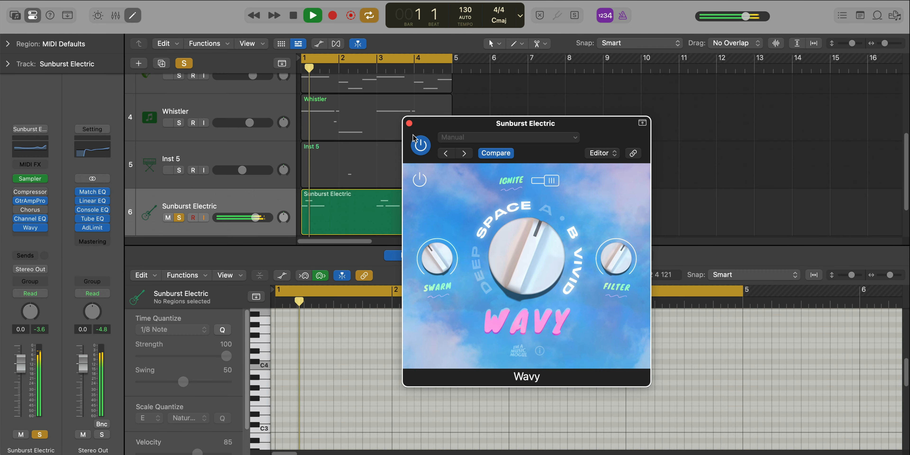
# Close Wavy, turn off solo on the Sunburst Electric track, and lower its volume to -7.0 dB
pyautogui.press('super+w')
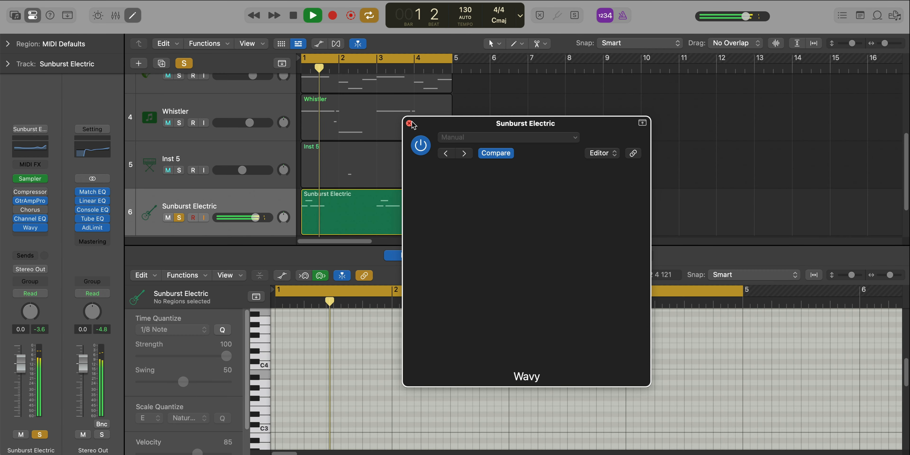
pyautogui.click(178, 217)
pyautogui.click(228, 190)
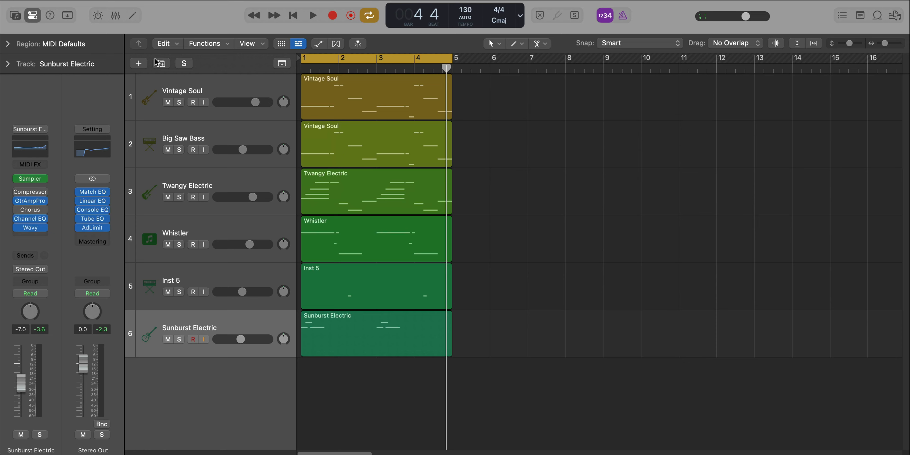
# Add another software instrument track and choose the Concert Grand piano patch for it
pyautogui.click(146, 65)
pyautogui.press('Return')
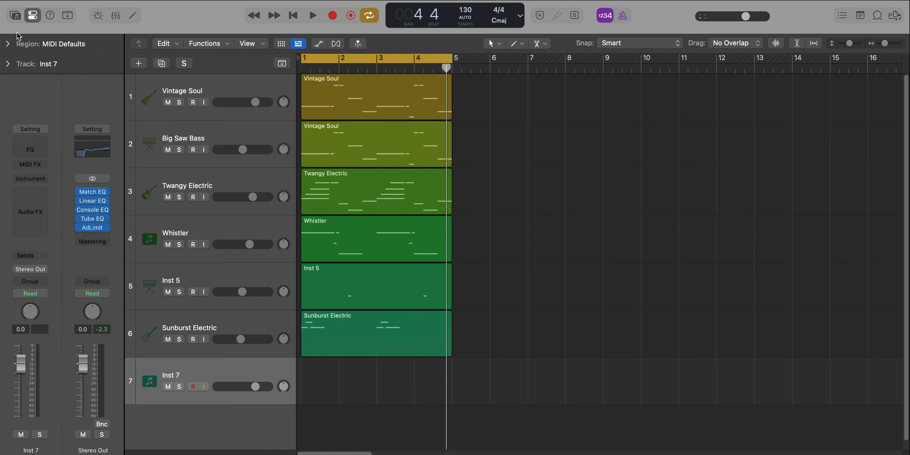
pyautogui.click(15, 15)
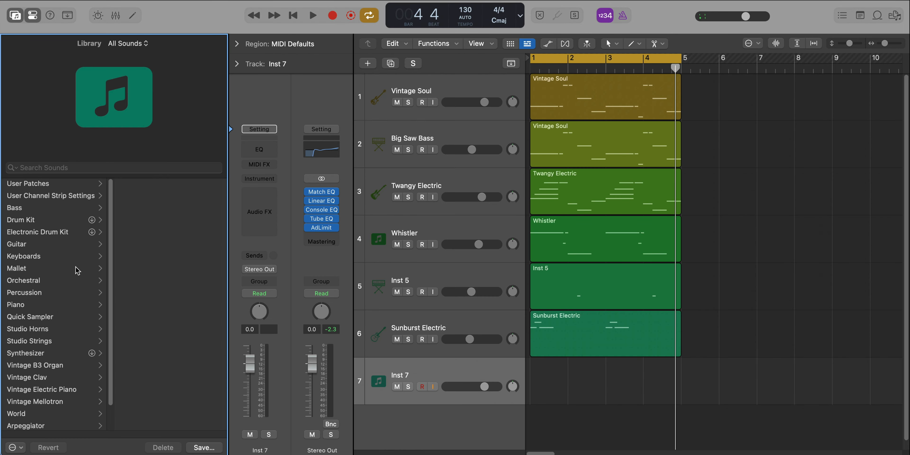
pyautogui.click(62, 307)
pyautogui.click(141, 196)
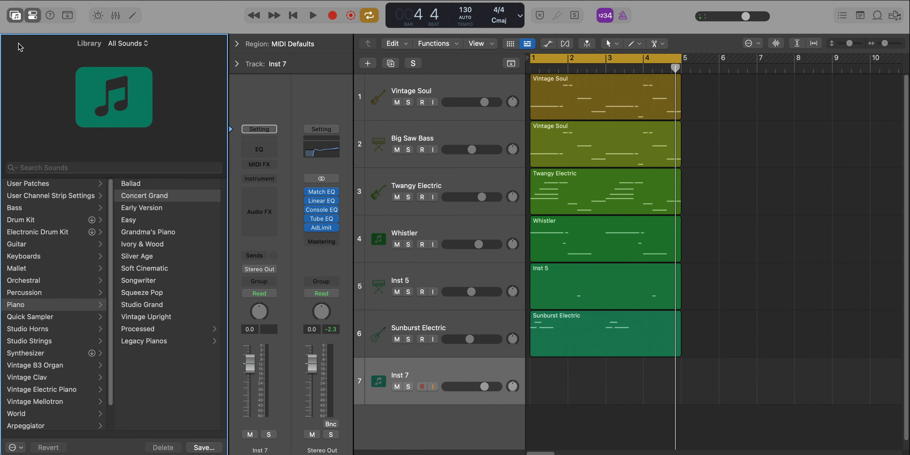
# Create an empty MIDI region on the Concert Grand track and extend it to fill bars 1 to 4
pyautogui.press('y')
pyautogui.click(319, 383)
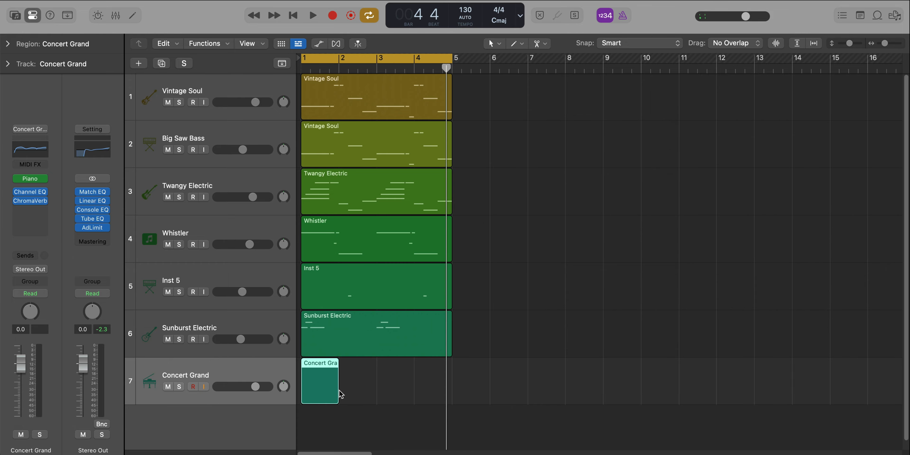
pyautogui.moveTo(340, 393); pyautogui.dragTo(349, 392)
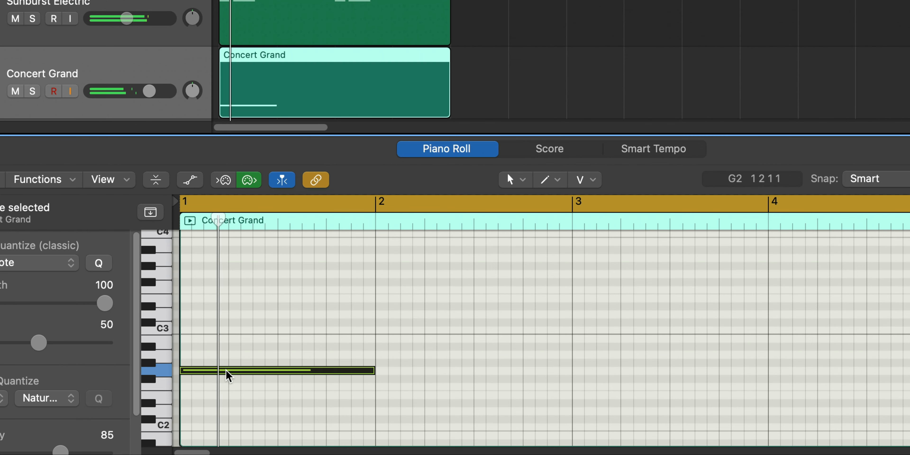
# Stack one-bar notes G2, B2, E3, G3 and B3 at bar 1 of the Concert Grand region, auditioning the chord
pyautogui.moveTo(227, 375); pyautogui.dragTo(230, 275)
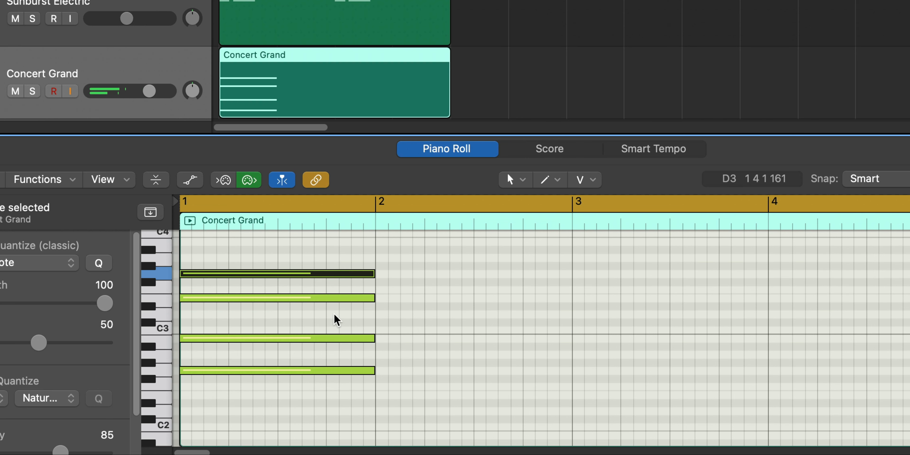
pyautogui.press('space')
pyautogui.scroll(-2, 333, 320)
pyautogui.scroll(1, 291, 363)
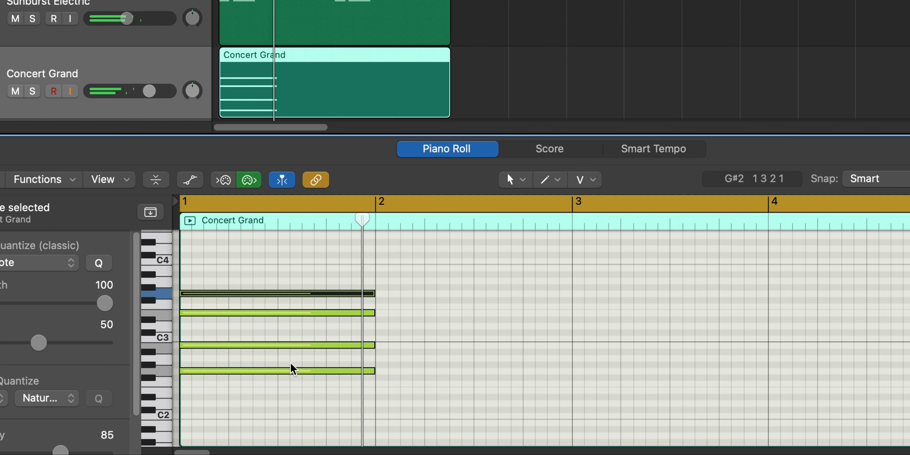
pyautogui.scroll(1, 291, 367)
pyautogui.moveTo(264, 318); pyautogui.dragTo(270, 298)
pyautogui.press('space')
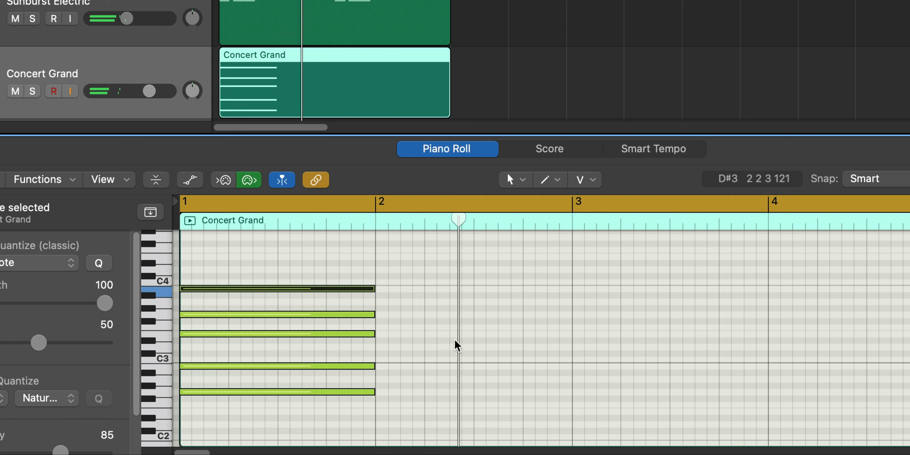
# Repeat the five-note chord at beat 2 of bar 2 and shorten the copy to one and a half beats
pyautogui.moveTo(438, 416); pyautogui.dragTo(336, 333)
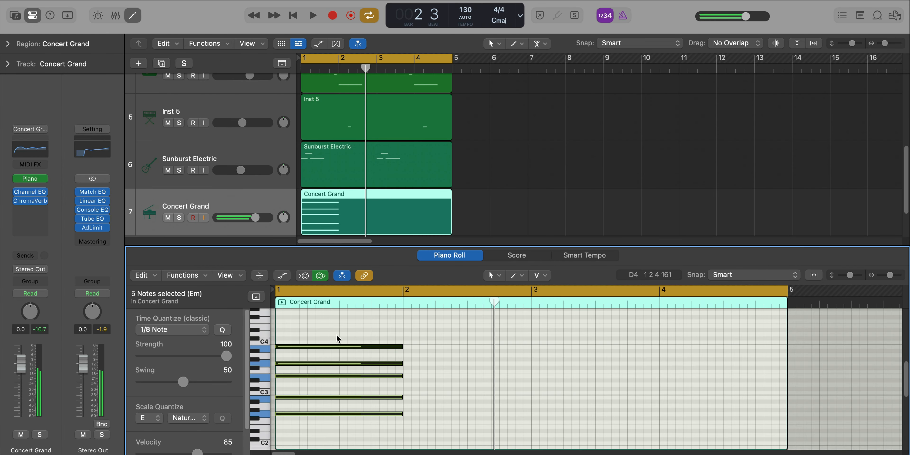
pyautogui.press('super+r')
pyautogui.moveTo(405, 346); pyautogui.dragTo(435, 345)
pyautogui.moveTo(526, 343); pyautogui.dragTo(483, 349)
pyautogui.click(507, 374)
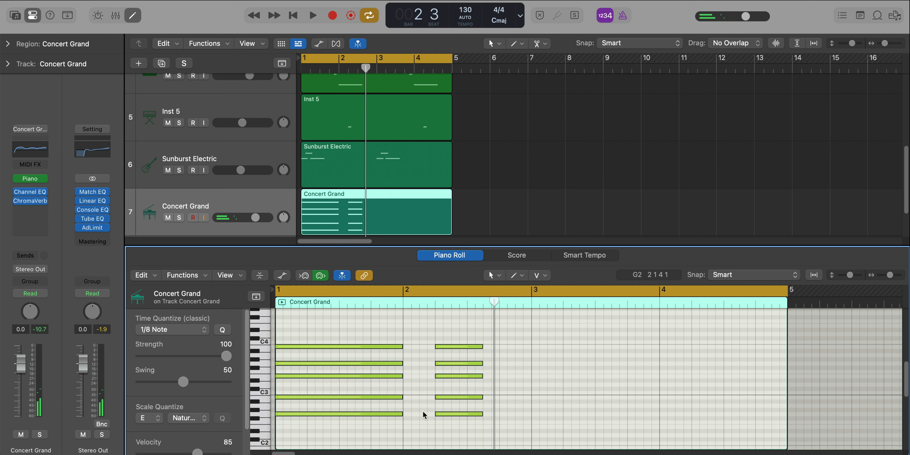
pyautogui.click(458, 376)
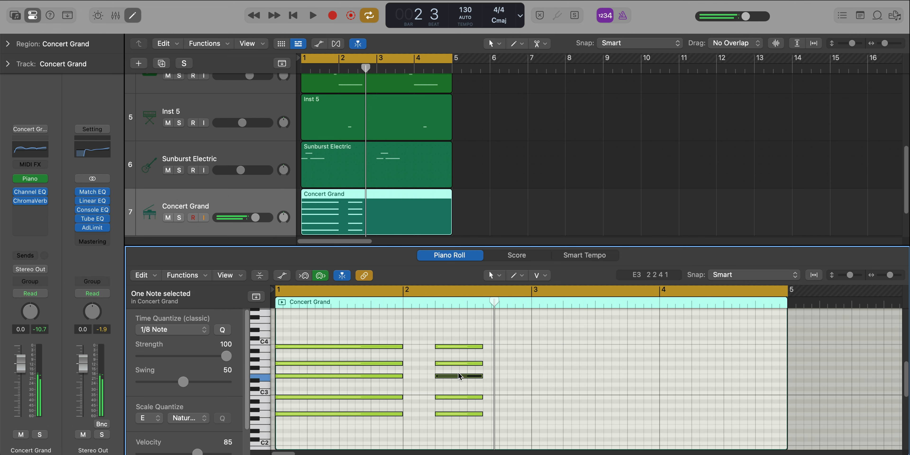
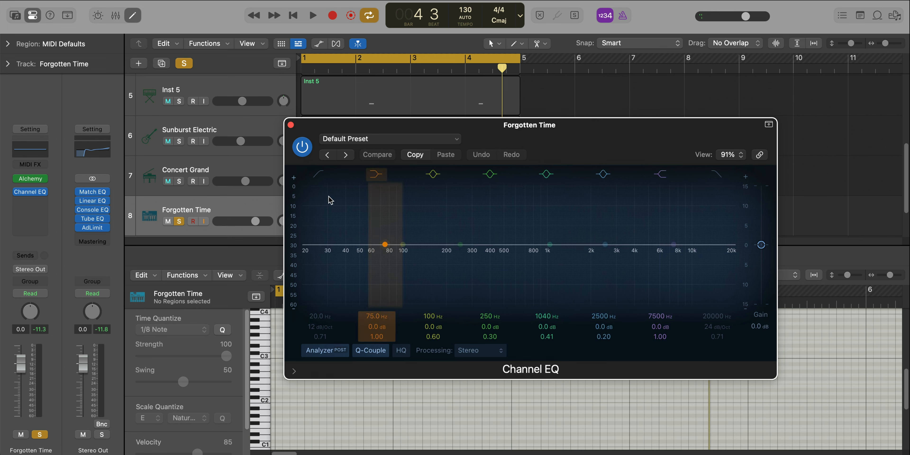
# On Forgotten Time's Channel EQ, set the low cut to 1820 Hz and a +1.6 dB high shelf at 7450 Hz, then close it
pyautogui.press('space')
pyautogui.click(319, 174)
pyautogui.moveTo(335, 259); pyautogui.dragTo(614, 271)
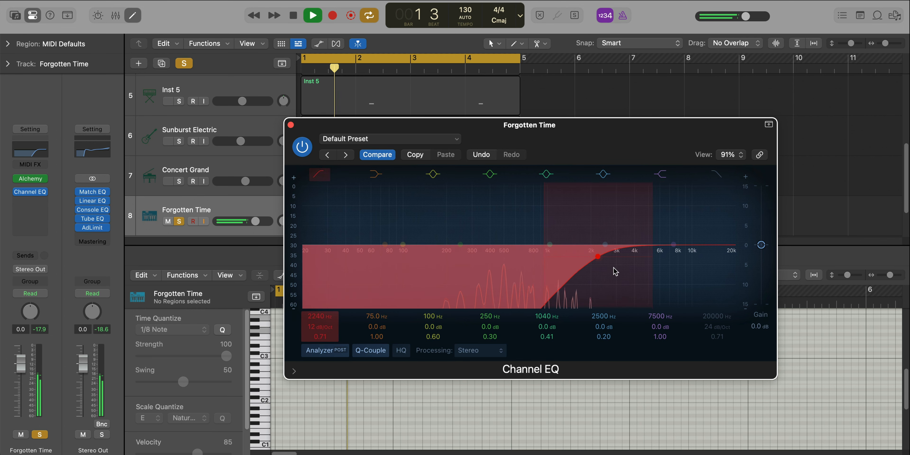
pyautogui.moveTo(675, 245); pyautogui.dragTo(675, 239)
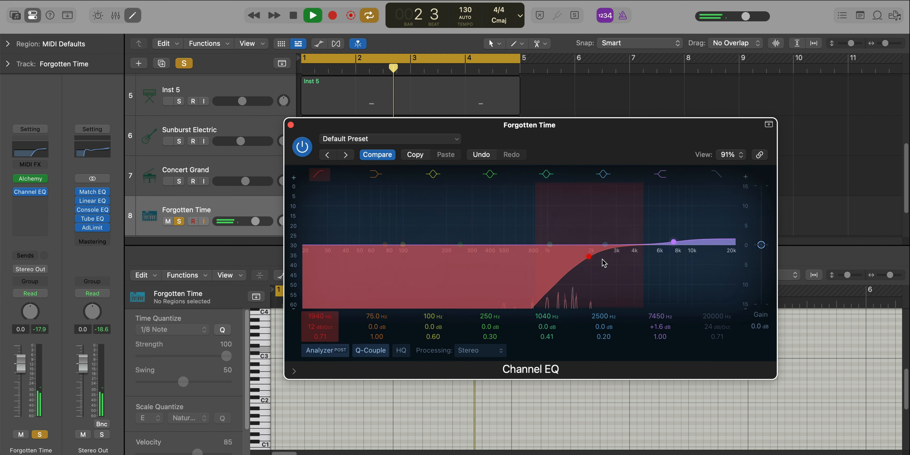
pyautogui.moveTo(581, 260); pyautogui.dragTo(578, 260)
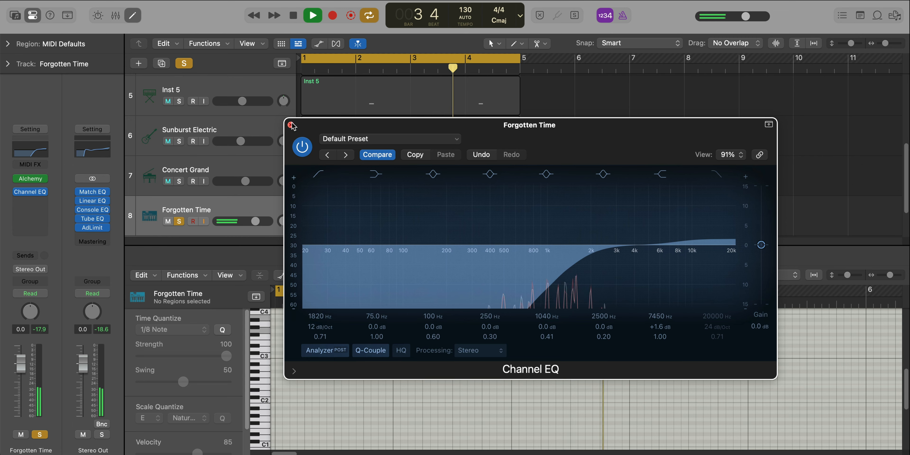
pyautogui.click(291, 124)
# Insert ChromaVerb on the Forgotten Time track, set Wet to 33%, and adjust its Decay during playback
pyautogui.press('space')
pyautogui.click(23, 201)
pyautogui.moveTo(59, 254)
pyautogui.click(111, 254)
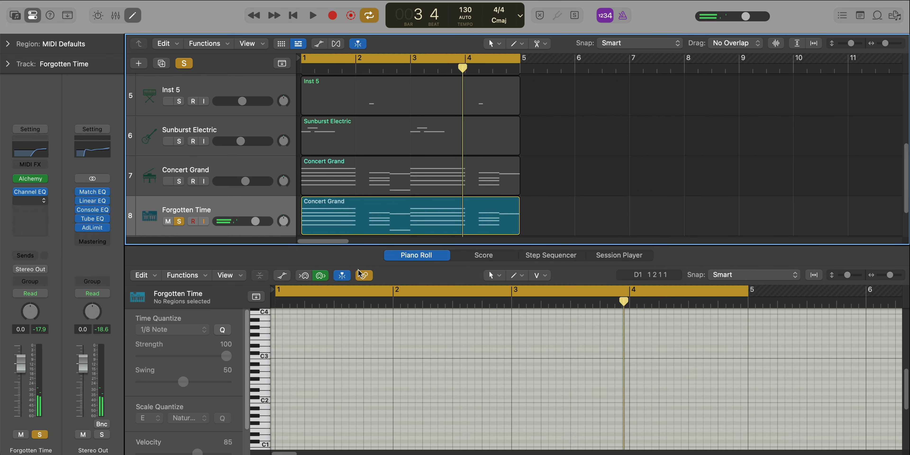
pyautogui.press('space')
pyautogui.moveTo(574, 127); pyautogui.dragTo(487, 16)
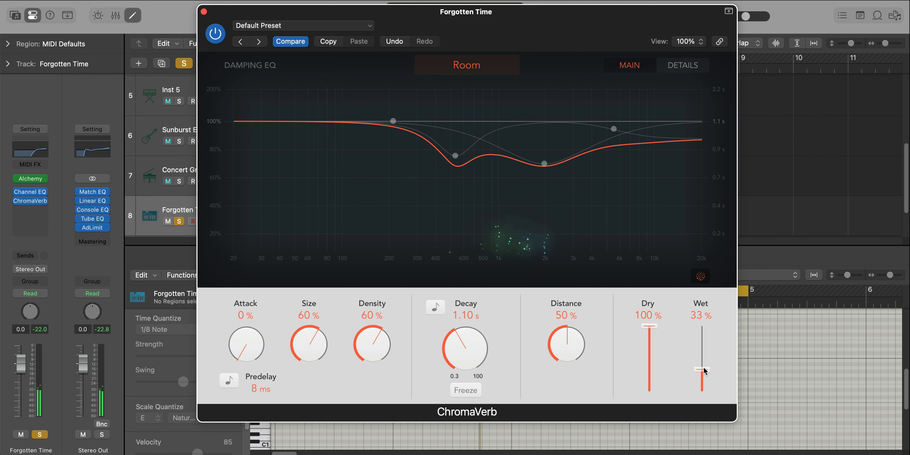
pyautogui.moveTo(470, 349); pyautogui.dragTo(497, 344)
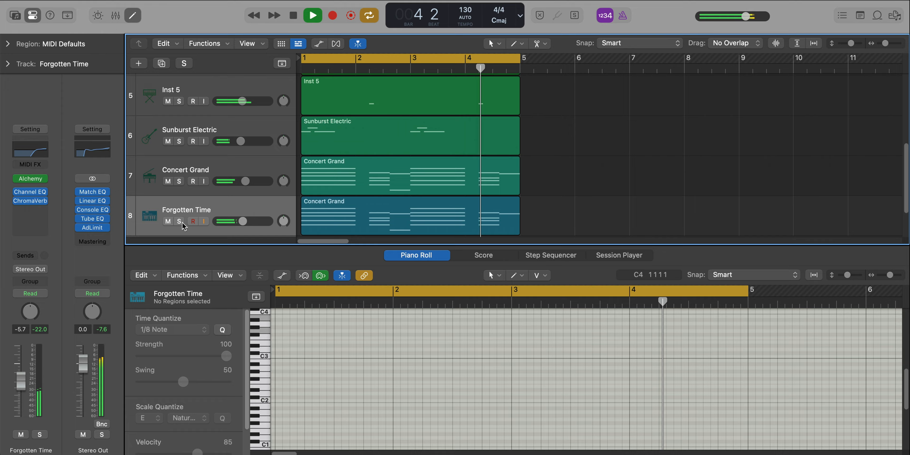
# Duplicate the Forgotten Time track, search the new track's Alchemy presets for "heaven", and load Heavens Sweep
pyautogui.press('e')
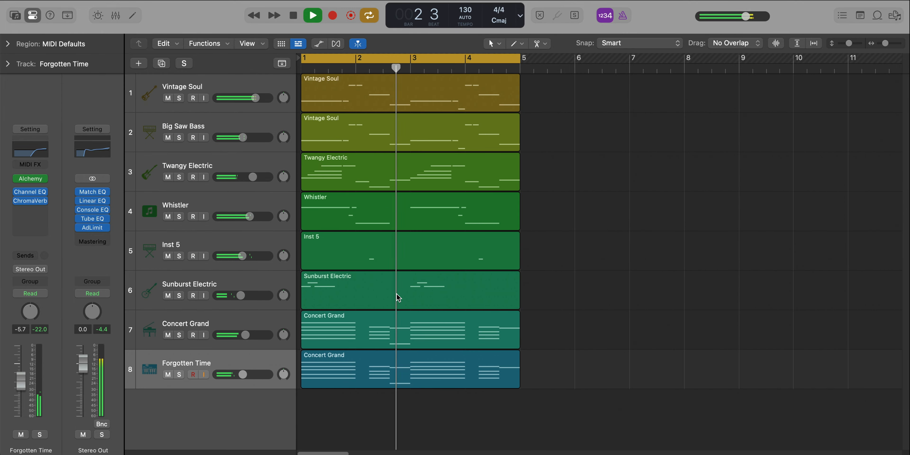
pyautogui.press('space')
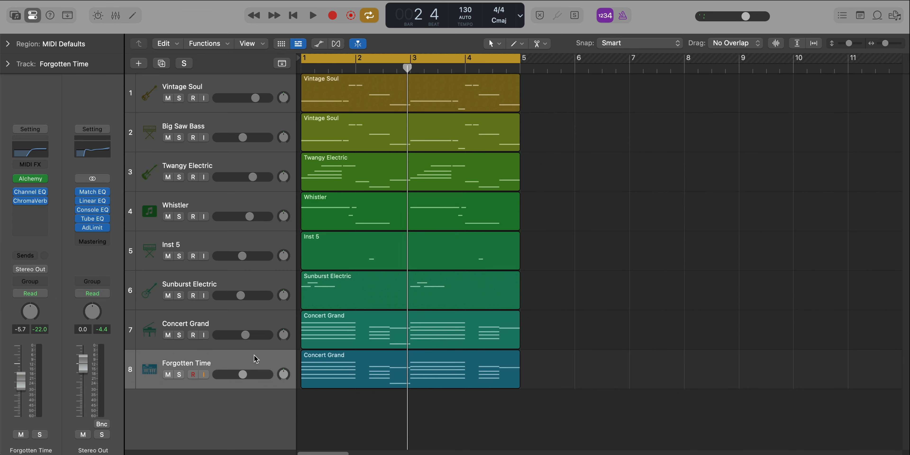
pyautogui.press('super+d')
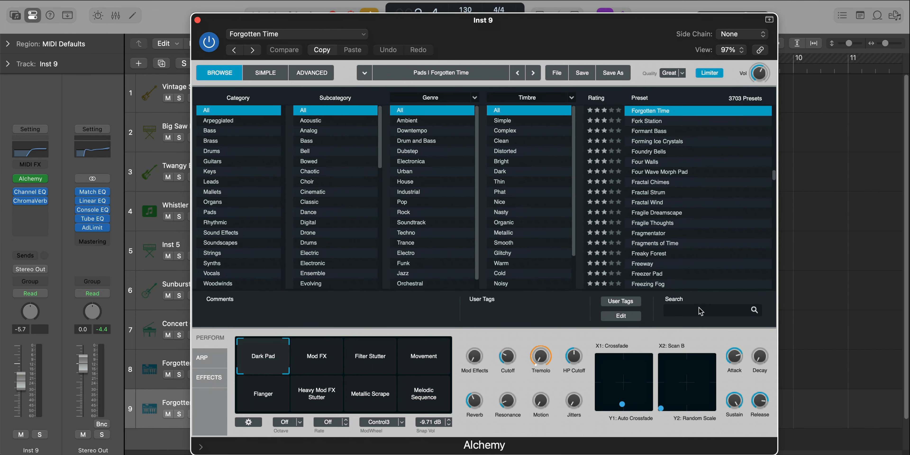
pyautogui.click(698, 311)
pyautogui.write('heve')
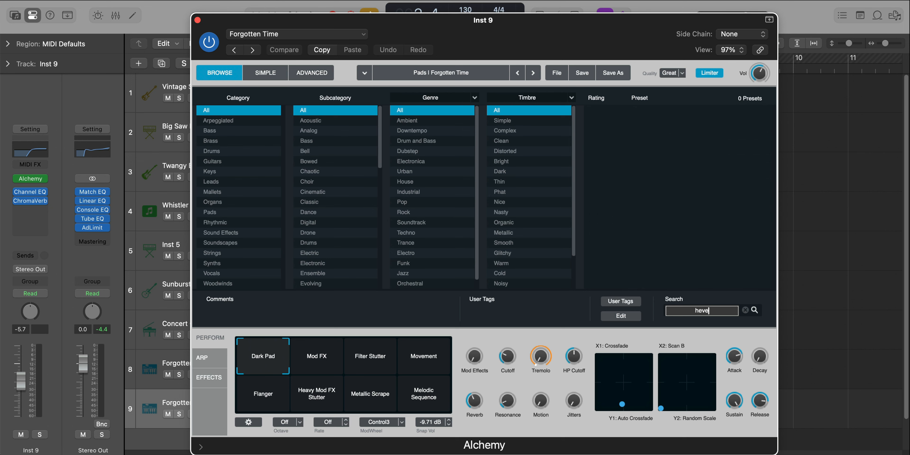
pyautogui.press('BackSpace')
pyautogui.write('a')
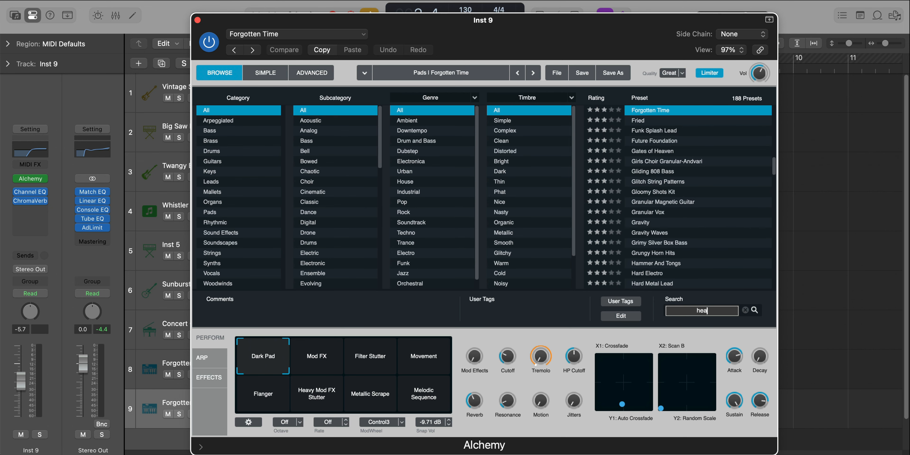
pyautogui.write('ven')
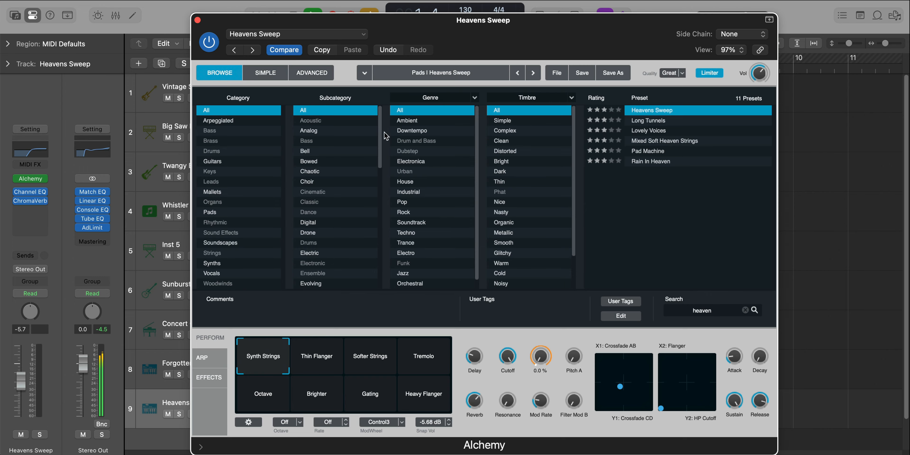
# Copy the Concert Grand region onto the Heavens Sweep track, solo it, and open its notes with all 21 selected during playback
pyautogui.moveTo(463, 23); pyautogui.dragTo(769, 28)
pyautogui.press('space')
pyautogui.moveTo(359, 373); pyautogui.dragTo(355, 401)
pyautogui.click(180, 414)
pyautogui.press('space')
pyautogui.doubleClick(333, 409)
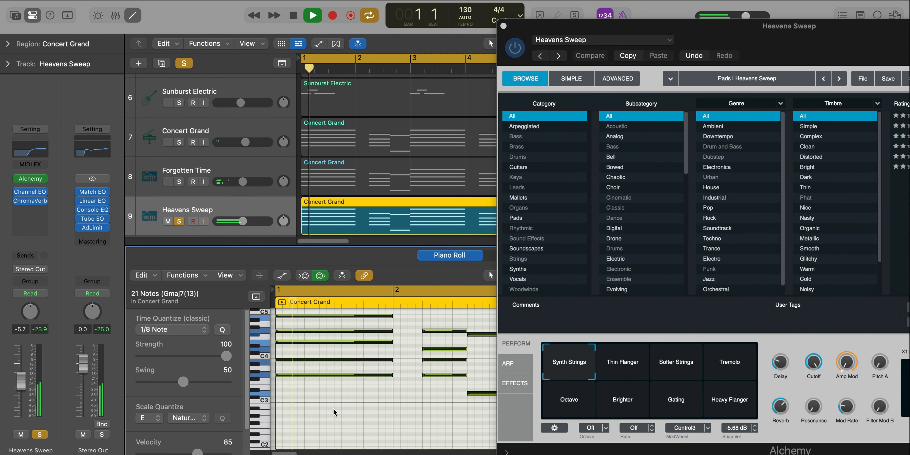
pyautogui.moveTo(785, 51); pyautogui.dragTo(411, 36)
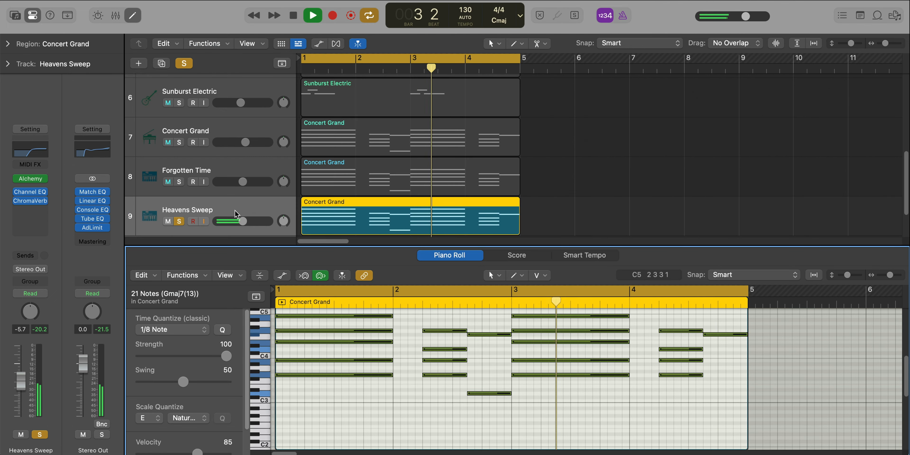
# Lower Heavens Sweep to -9.4 dB, audition it soloed with Forgotten Time and Concert Grand, and clear all solos
pyautogui.moveTo(244, 221); pyautogui.dragTo(203, 187)
pyautogui.click(179, 183)
pyautogui.click(179, 143)
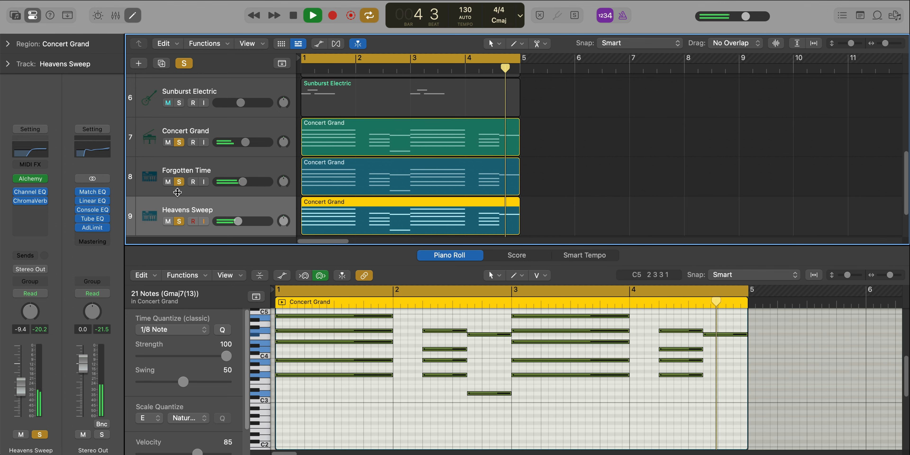
pyautogui.keyDown('alt'); pyautogui.click(180, 182); pyautogui.keyUp('alt')
pyautogui.press('e')
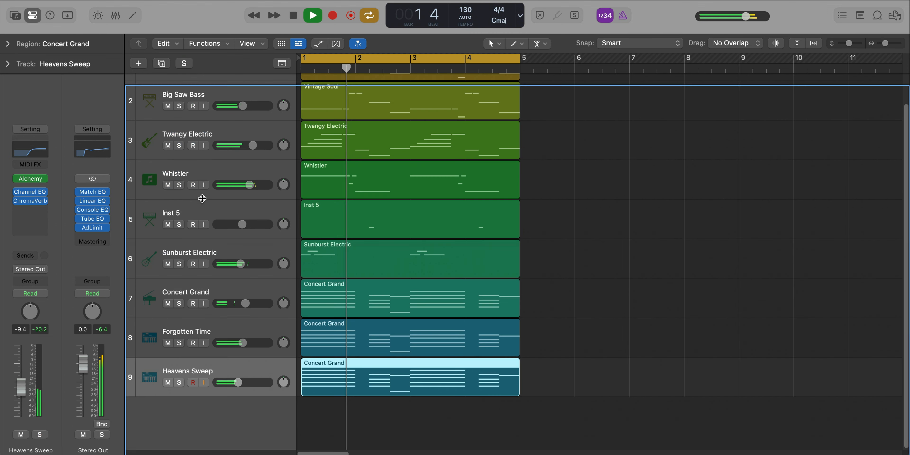
# Set the Heavens Sweep track volume to -10.6 dB and reduce the track heights so all nine tracks fit
pyautogui.press('super+Up')
pyautogui.press('super+Up')
pyautogui.moveTo(239, 302); pyautogui.dragTo(237, 303)
pyautogui.press('super+Up')
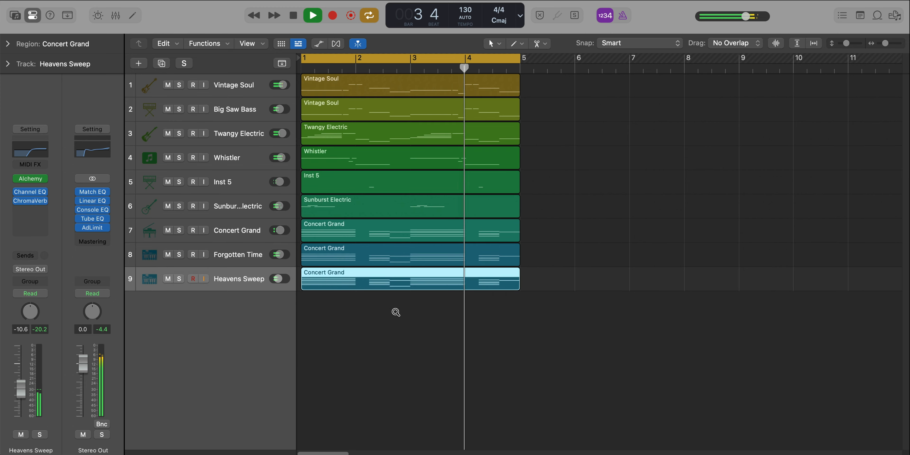
pyautogui.press('super+Left')
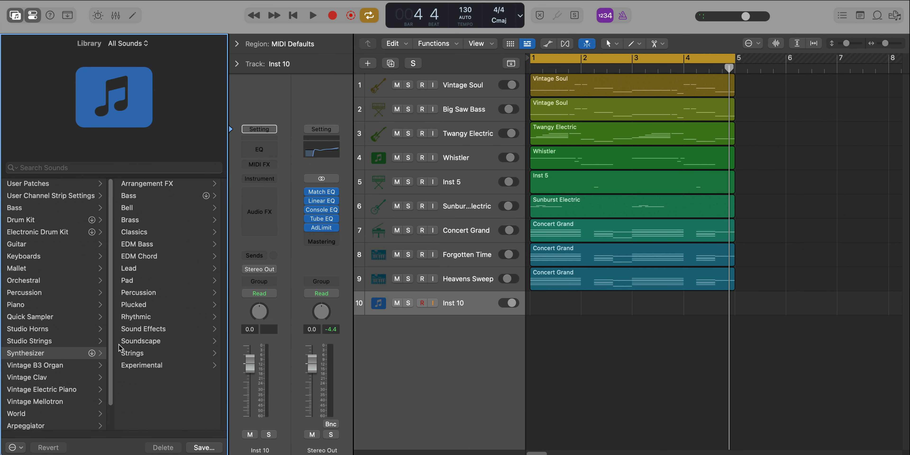
# Load the Calm And Storm patch from the Synthesizer Soundscape sounds on the new tenth track
pyautogui.click(163, 341)
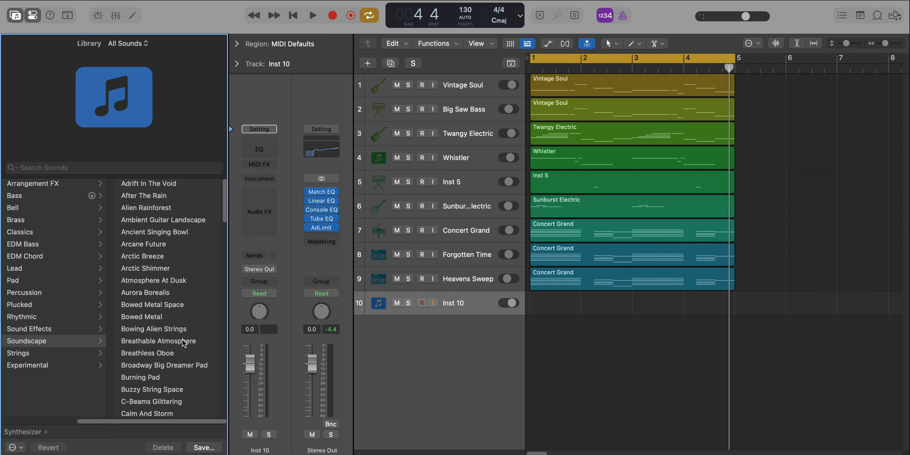
pyautogui.scroll(-2, 180, 350)
pyautogui.click(157, 385)
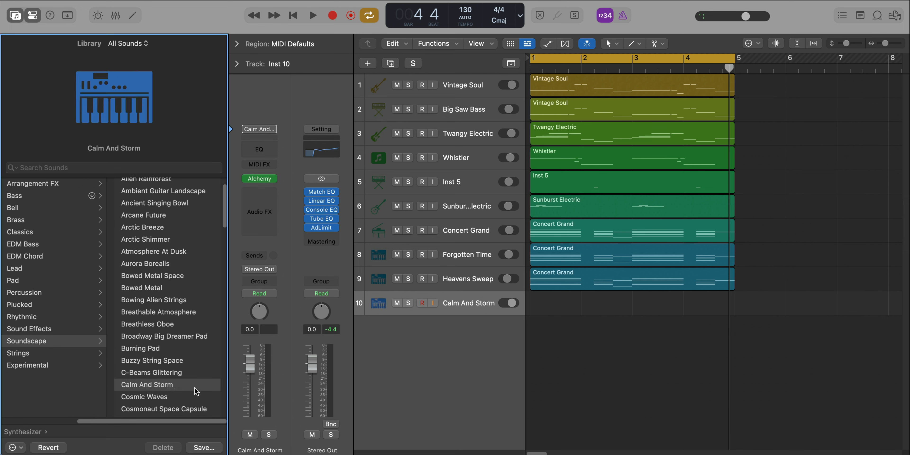
# Copy the Heavens Sweep region onto the Calm And Storm track, aligned to bar 1, and solo that track
pyautogui.moveTo(622, 285); pyautogui.dragTo(625, 304)
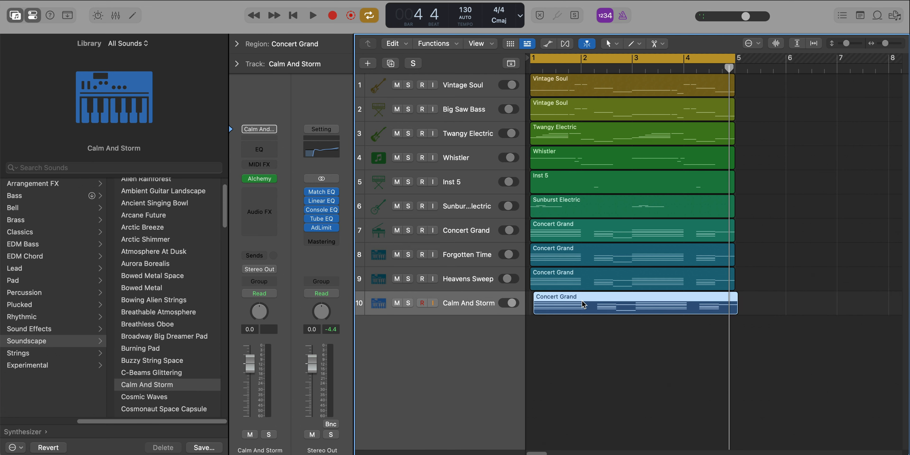
pyautogui.press('super+z')
pyautogui.moveTo(582, 285); pyautogui.dragTo(558, 298)
pyautogui.press('s')
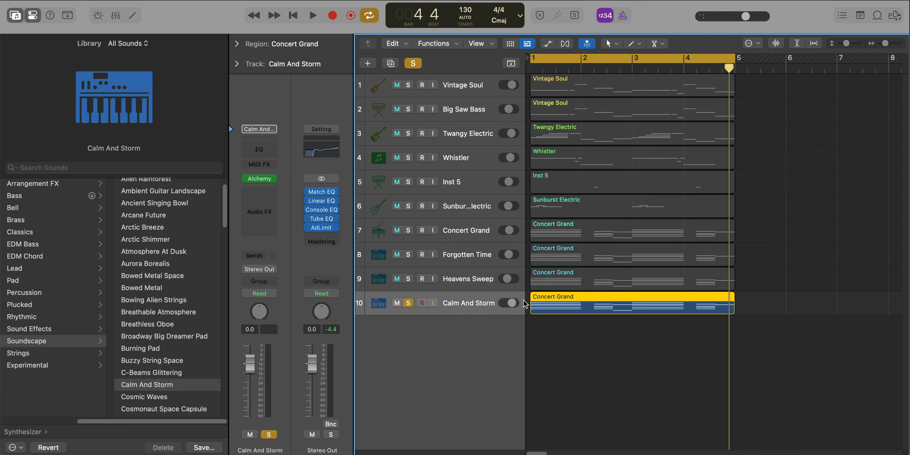
# Transpose all notes in the Calm And Storm region down one octave during playback
pyautogui.press('space')
pyautogui.doubleClick(558, 299)
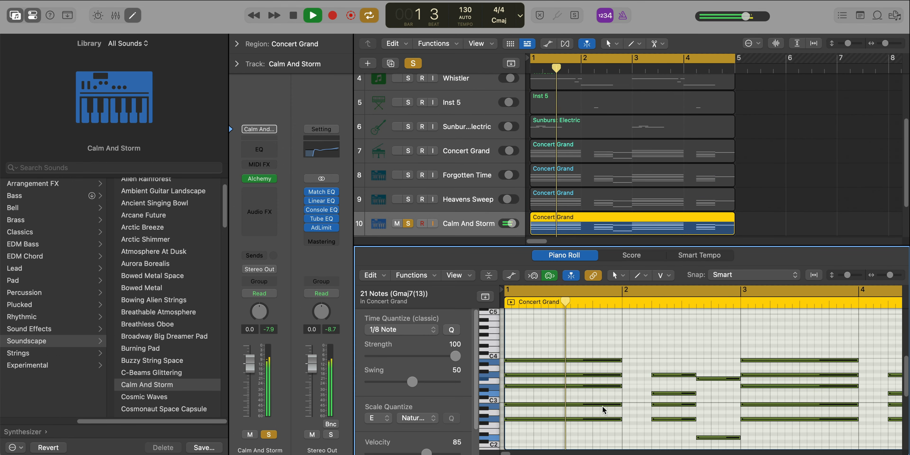
pyautogui.press('x')
pyautogui.press('x')
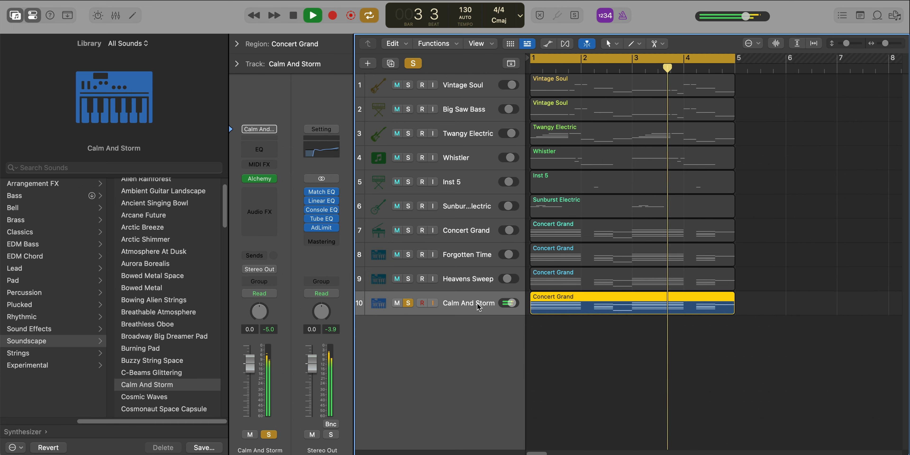
# Add a Channel EQ to the Calm And Storm track with a 12 dB/oct low cut at 390 Hz
pyautogui.press('space')
pyautogui.click(265, 151)
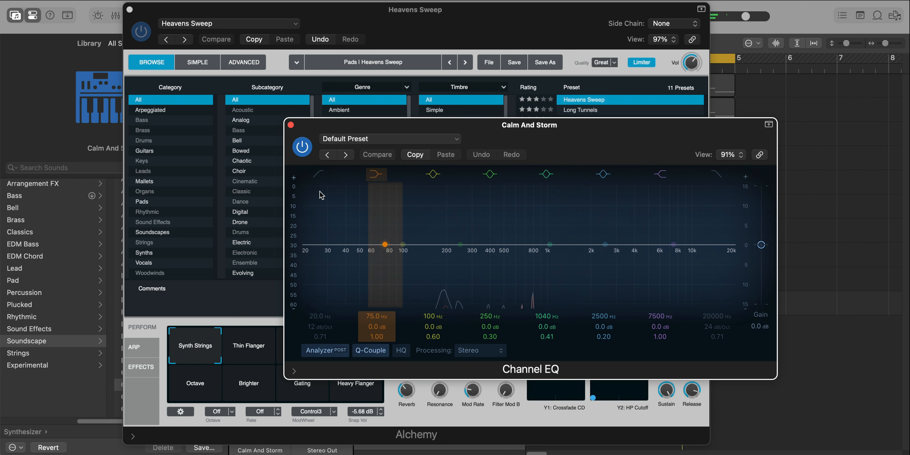
pyautogui.click(315, 293)
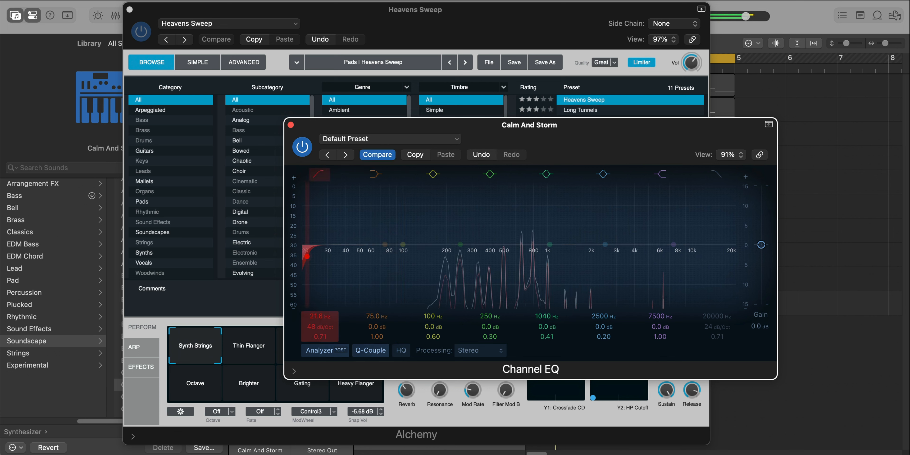
pyautogui.moveTo(307, 256); pyautogui.dragTo(441, 256)
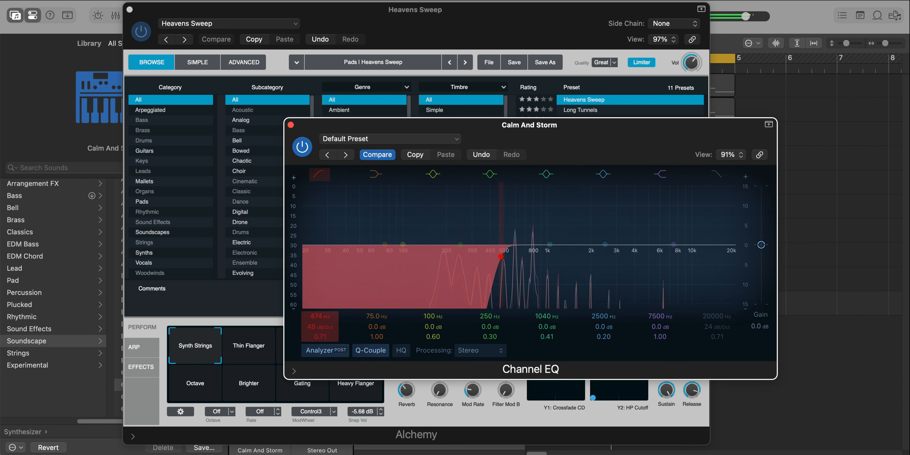
pyautogui.moveTo(314, 317); pyautogui.dragTo(314, 322)
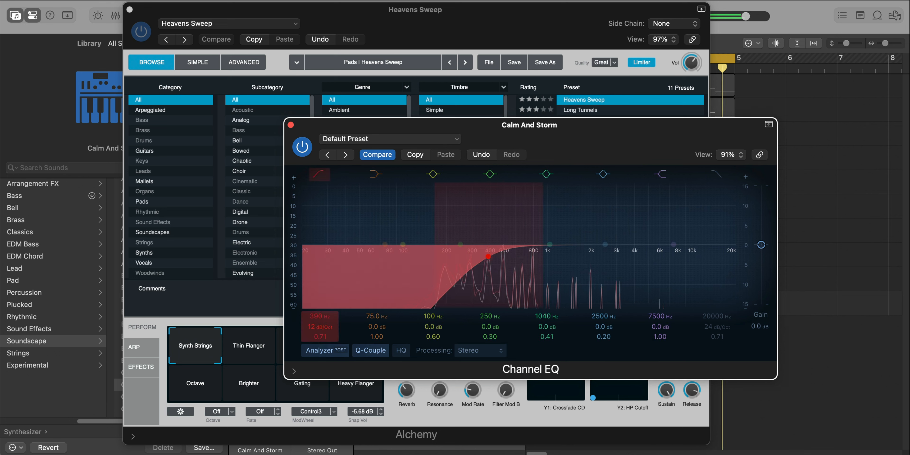
# Enable a 24 dB/oct high cut at 550 Hz in the Calm And Storm EQ and close both plug-in windows
pyautogui.moveTo(708, 314); pyautogui.dragTo(712, 340)
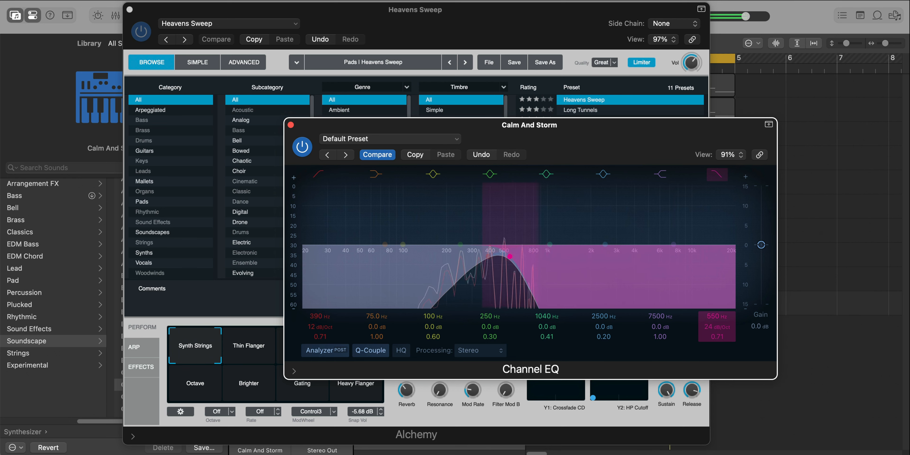
pyautogui.click(291, 124)
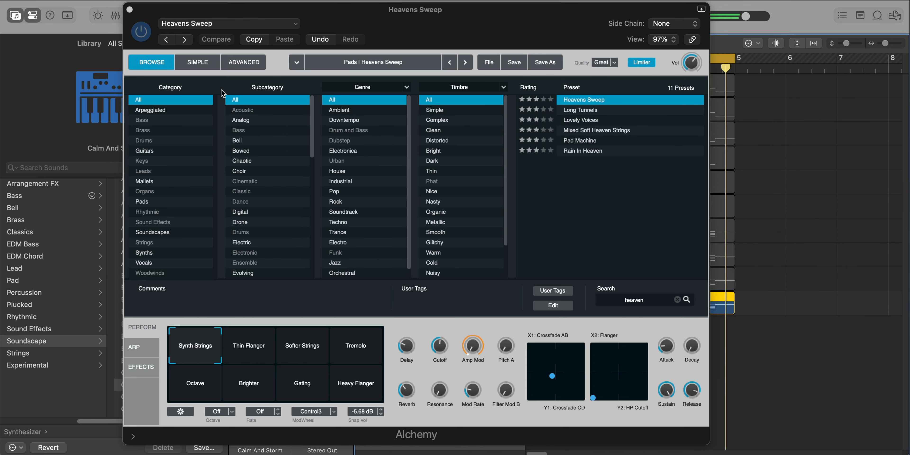
pyautogui.click(130, 9)
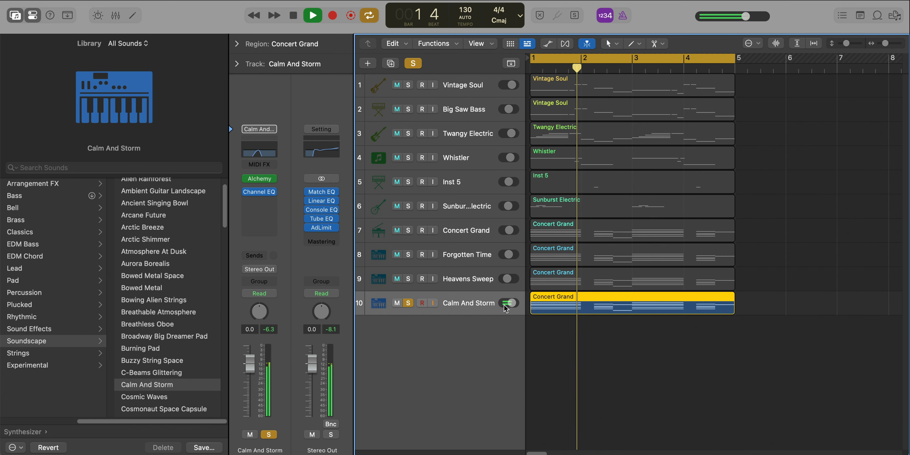
# Set the Calm And Storm volume to -10.8 dB and also solo Heavens Sweep, Forgotten Time and Concert Grand
pyautogui.scroll(-2, 504, 395)
pyautogui.moveTo(484, 385); pyautogui.dragTo(465, 385)
pyautogui.click(408, 350)
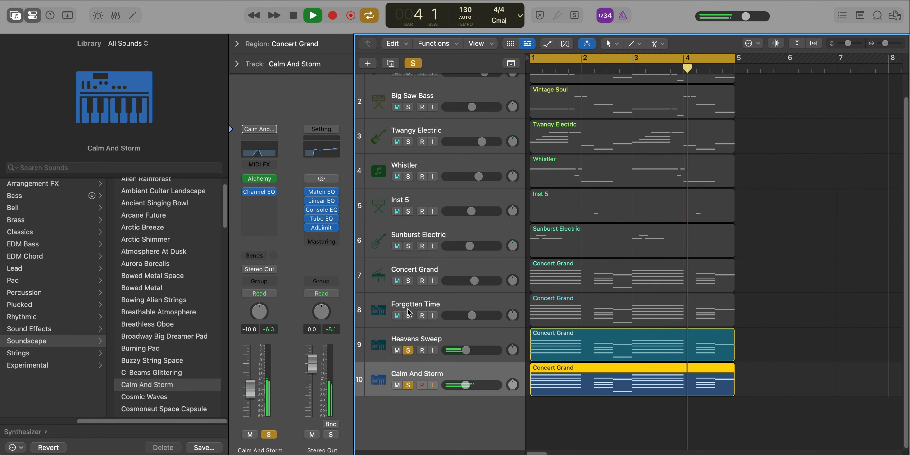
pyautogui.click(408, 315)
pyautogui.click(408, 280)
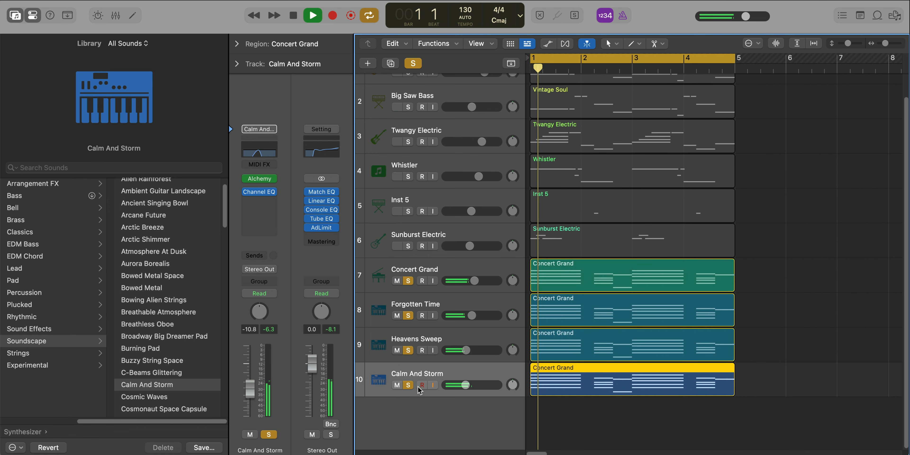
# Clear all track solos, hide the Library and fit all ten tracks in the arrangement view
pyautogui.keyDown('alt'); pyautogui.click(408, 385); pyautogui.keyUp('alt')
pyautogui.press('x')
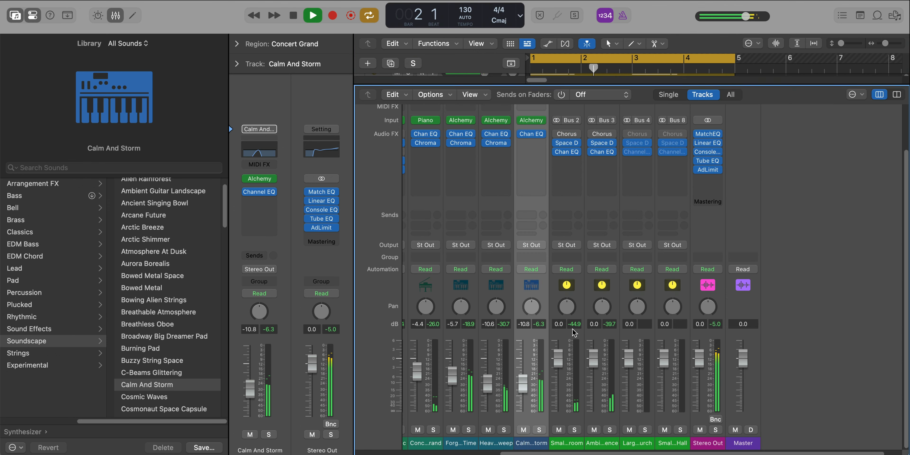
pyautogui.press('x')
pyautogui.click(15, 15)
pyautogui.press('z')
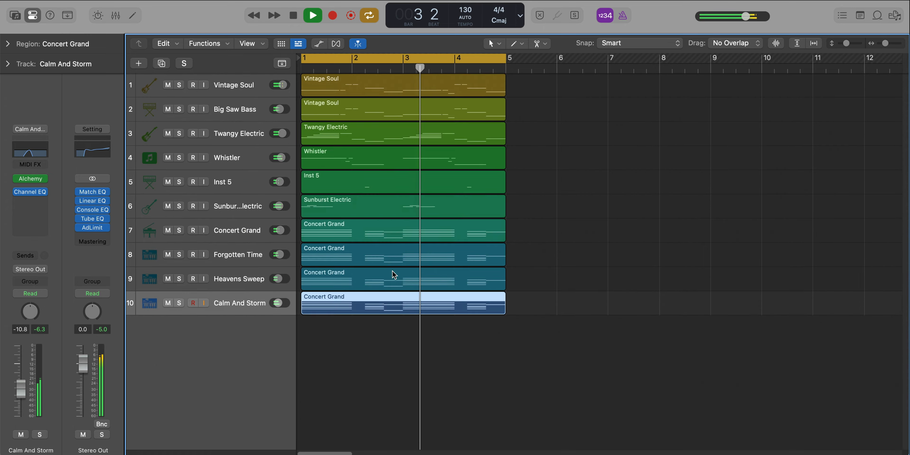
pyautogui.press('z')
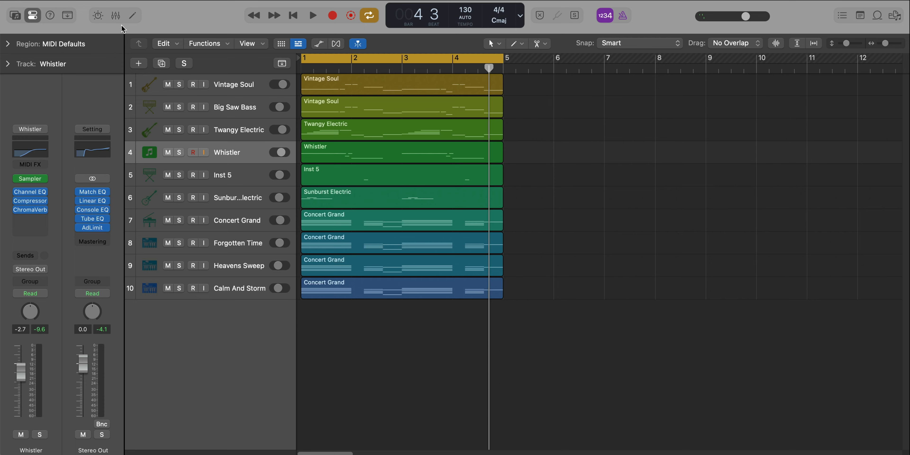
# Create a new software instrument track and move it below Calm And Storm
pyautogui.click(138, 63)
pyautogui.press('Return')
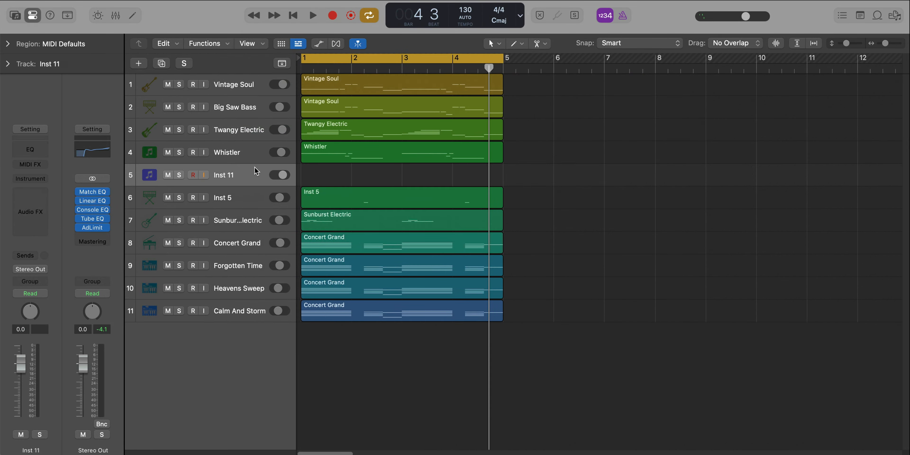
pyautogui.moveTo(257, 171); pyautogui.dragTo(244, 387)
# Load the one one tonight Drum Kit from the user Drum Kits patches on the new track and expand its subtracks
pyautogui.click(15, 16)
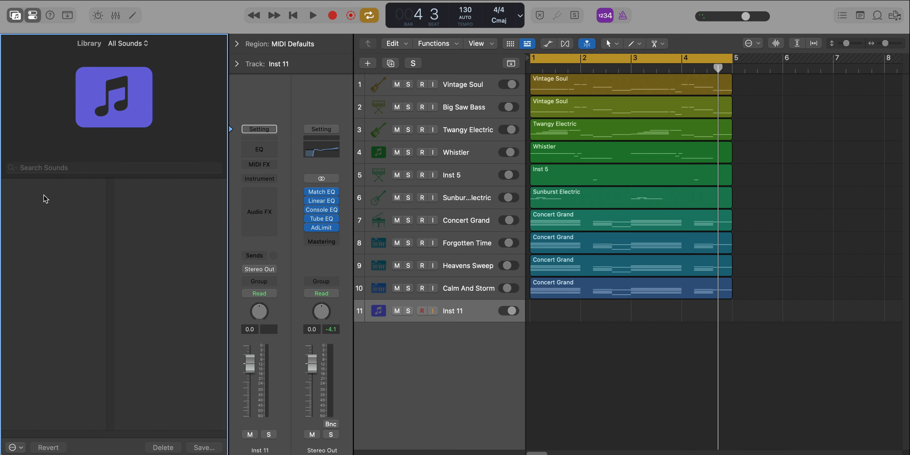
pyautogui.click(37, 186)
pyautogui.click(152, 209)
pyautogui.scroll(-20, 191, 291)
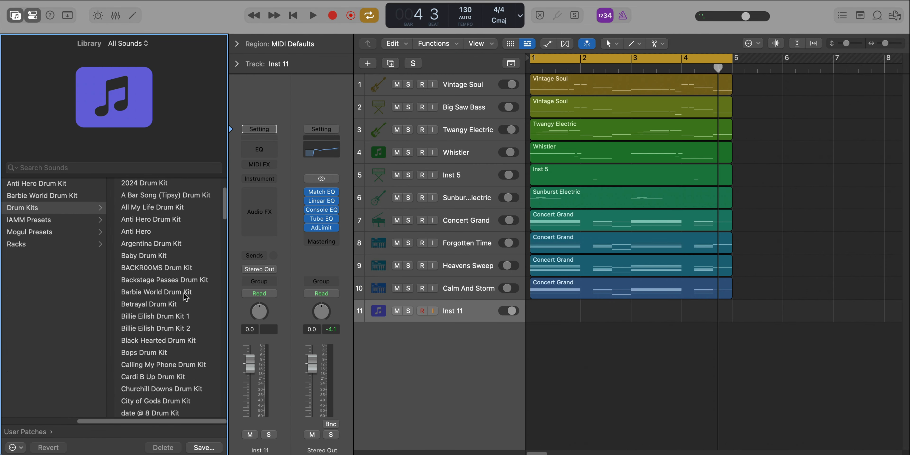
pyautogui.scroll(-10, 184, 293)
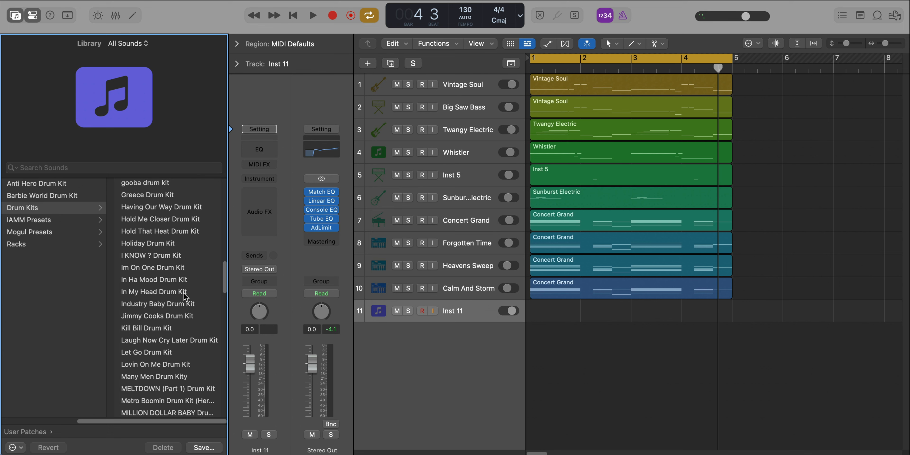
pyautogui.scroll(-5, 178, 318)
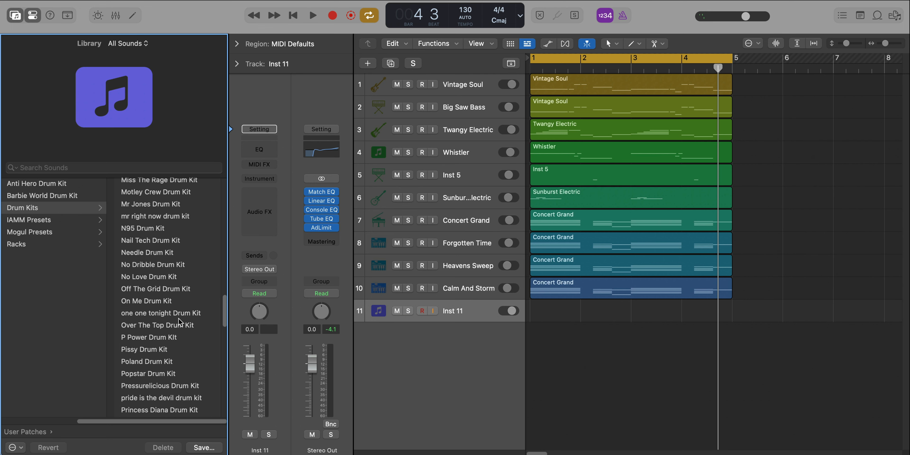
pyautogui.click(154, 316)
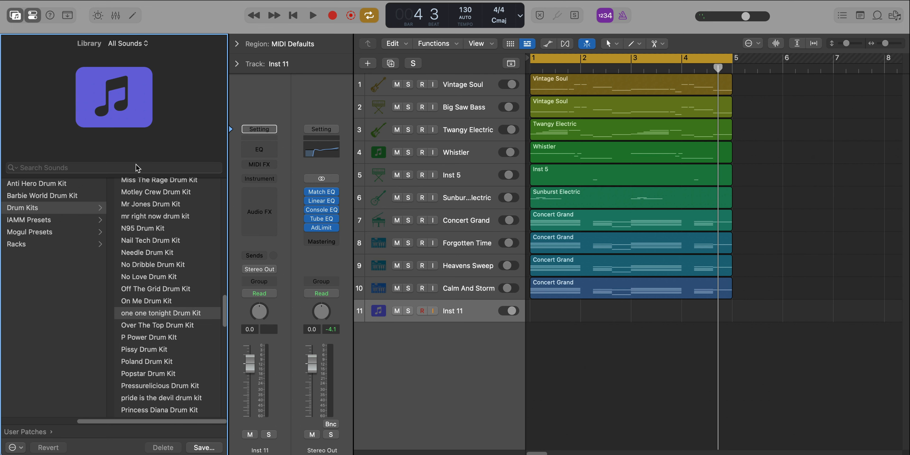
pyautogui.click(15, 15)
pyautogui.click(145, 311)
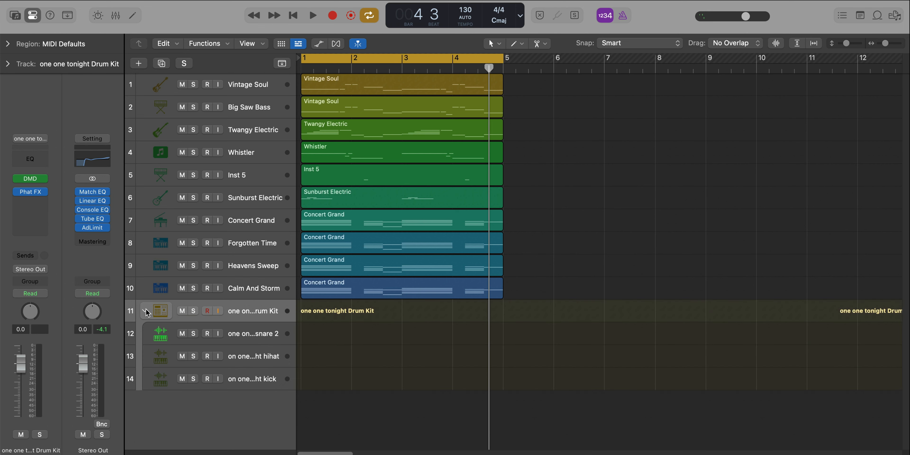
# Create a pattern region on the one one tonight snare 2 track with hits on steps 9 and 15
pyautogui.rightClick(318, 336)
pyautogui.click(327, 345)
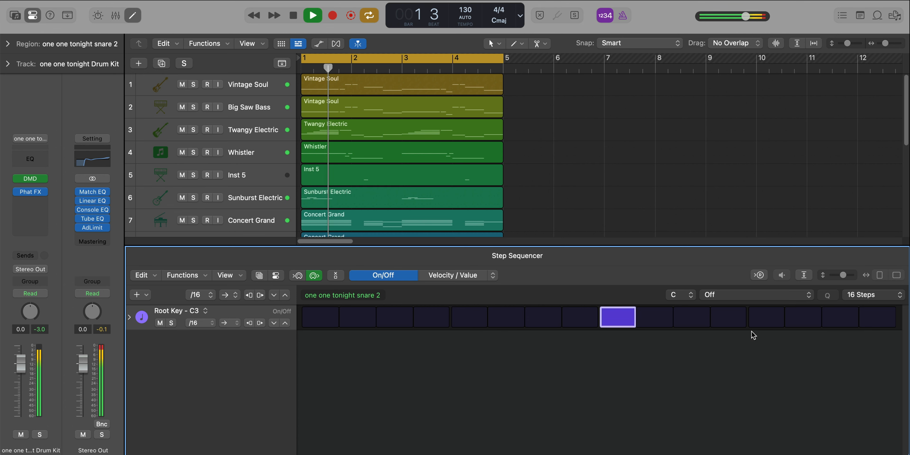
pyautogui.click(841, 318)
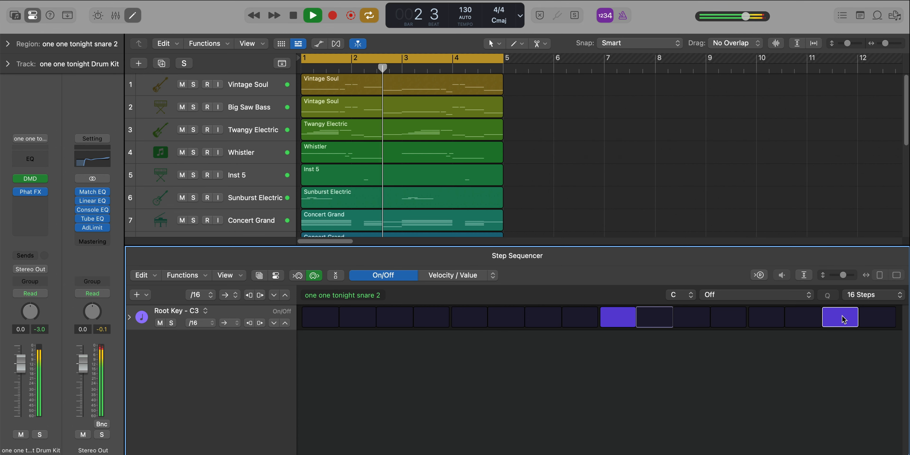
# Remove the snare hit on step 15 and extend the pattern to 32 steps with added hits on steps 25 and 31
pyautogui.press('space')
pyautogui.click(863, 295)
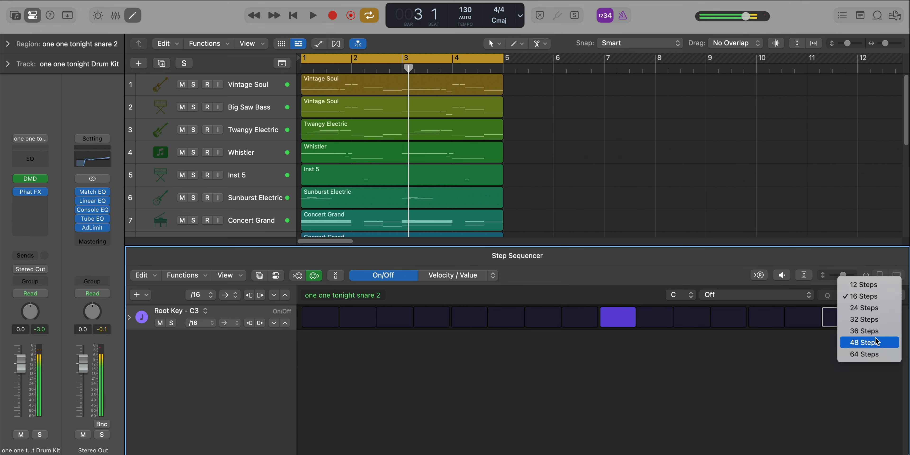
pyautogui.click(852, 318)
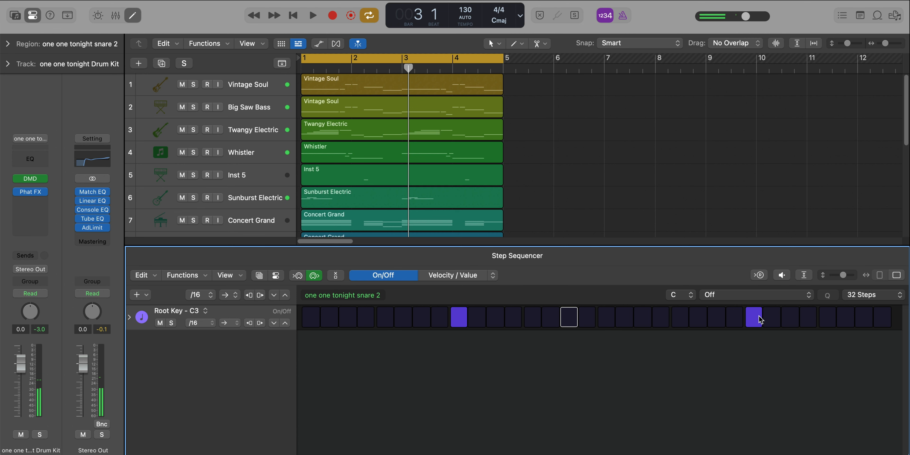
pyautogui.press('space')
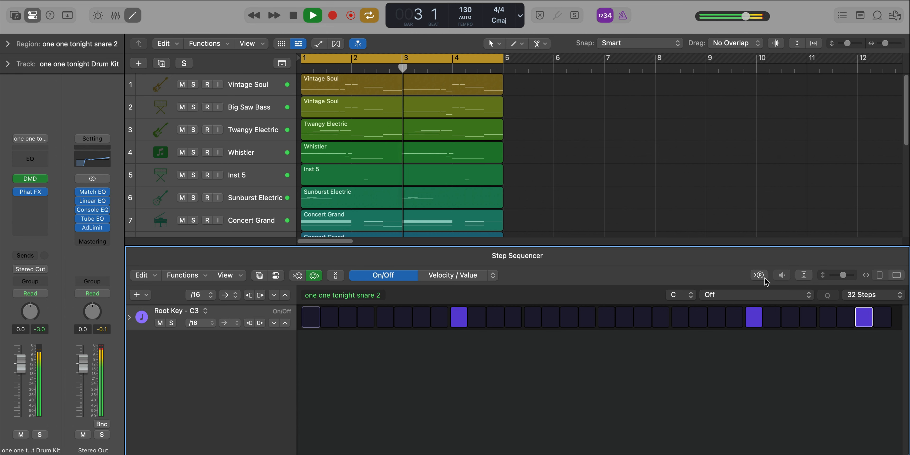
# Set the velocity of the snare hit on step 31 to 38 during playback and close the Step Sequencer
pyautogui.press('space')
pyautogui.click(463, 276)
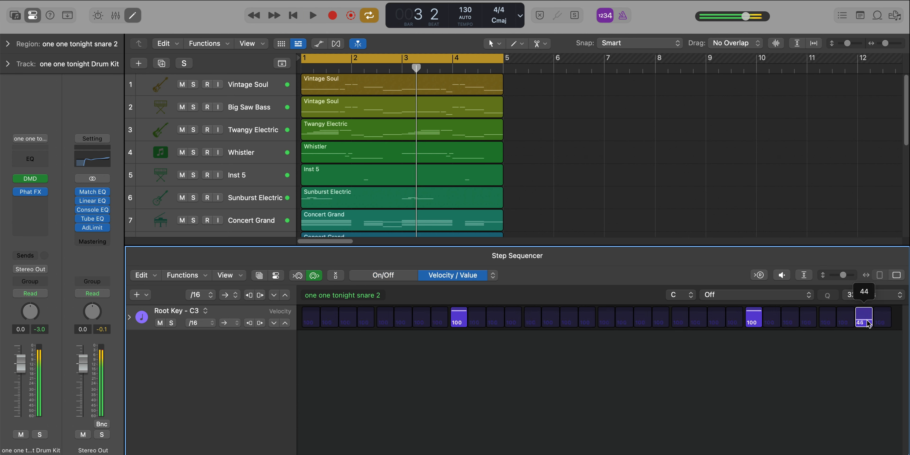
pyautogui.press('space')
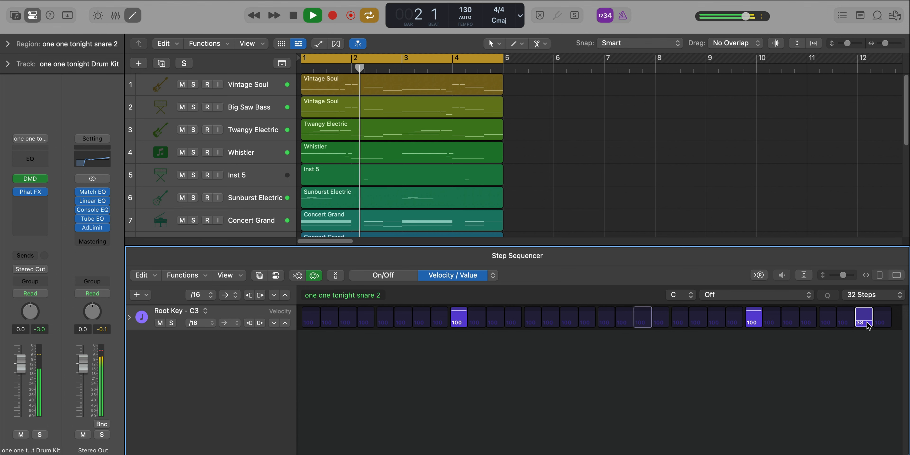
pyautogui.press('e')
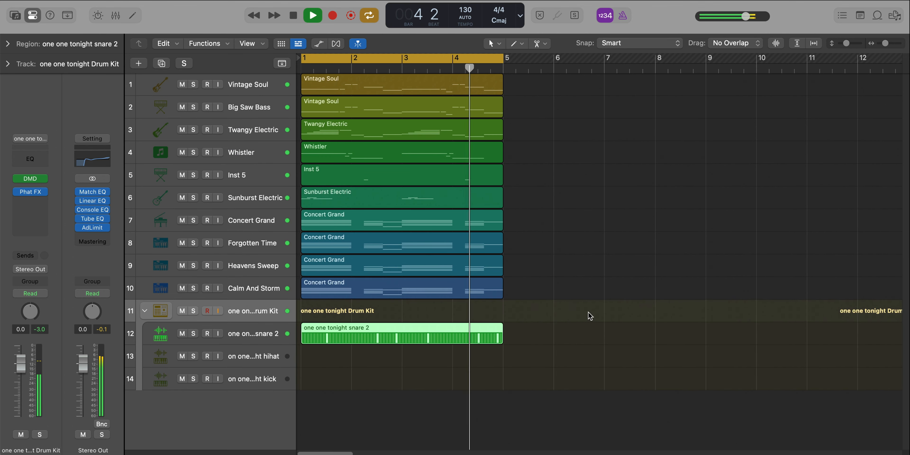
pyautogui.press('space')
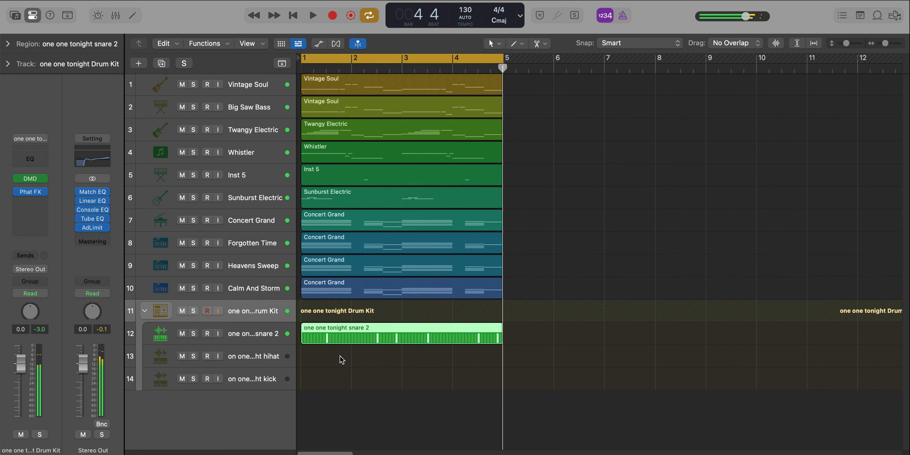
# Create a pattern region on the on one tonight hihat track with hits on steps 1, 3, 5, 11 and 13
pyautogui.rightClick(306, 357)
pyautogui.click(326, 370)
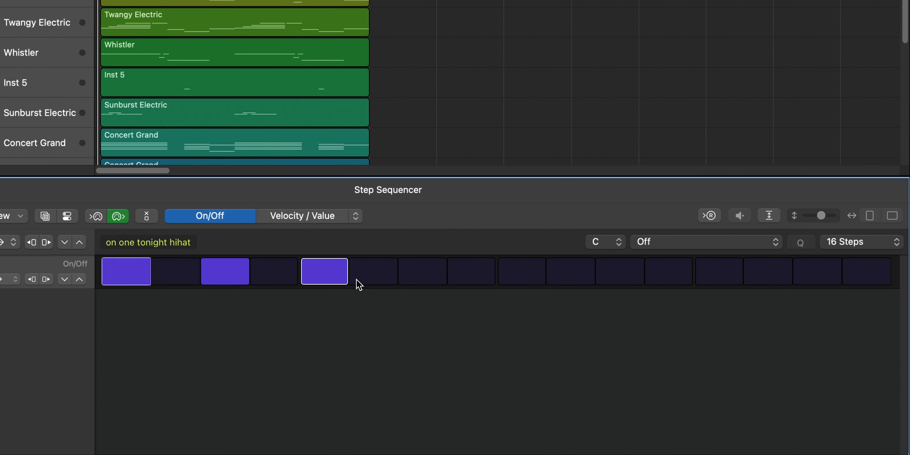
pyautogui.press('space')
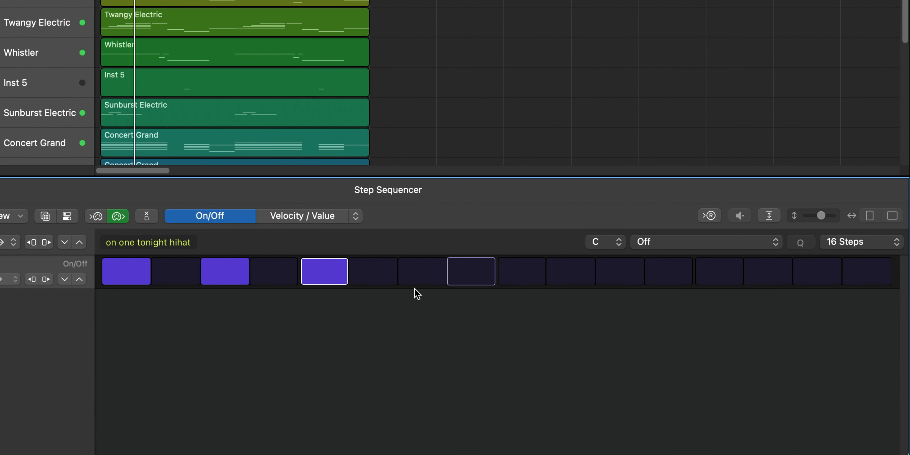
pyautogui.click(576, 272)
pyautogui.click(721, 271)
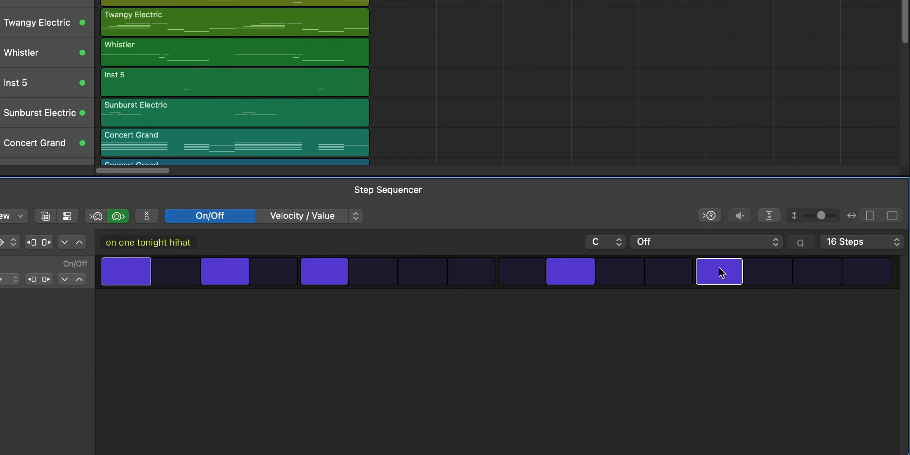
pyautogui.click(570, 275)
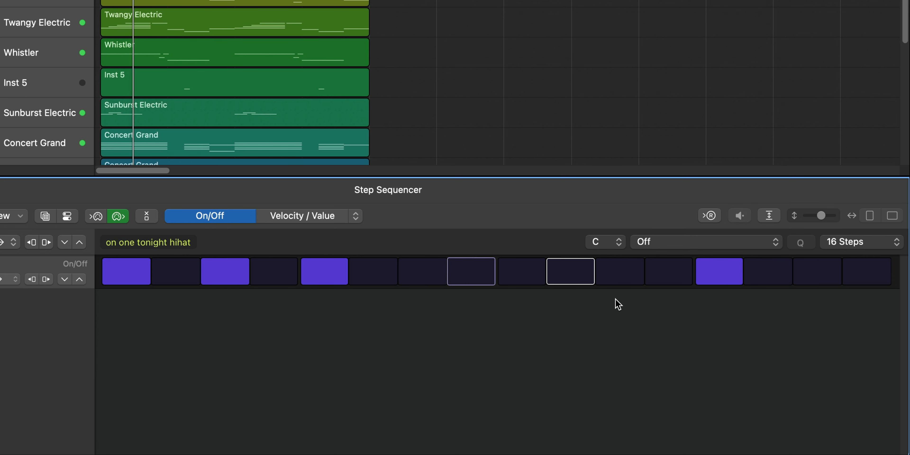
pyautogui.click(620, 282)
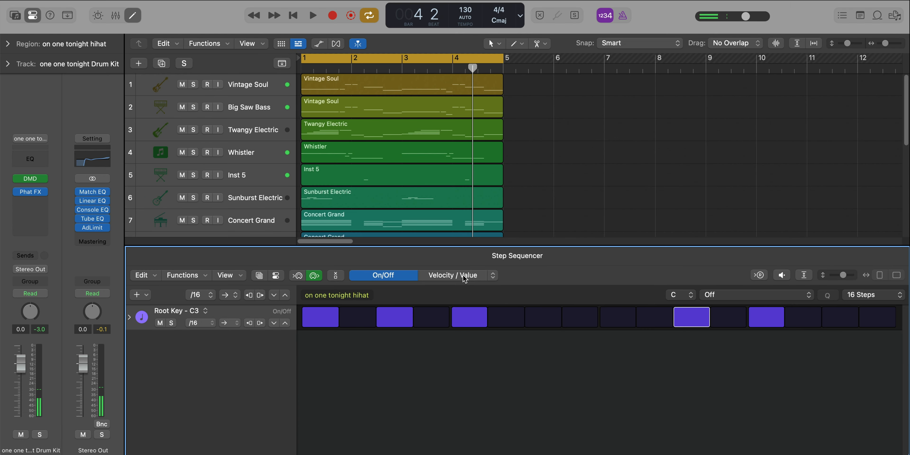
# Set the hi-hat hit on step 13 to velocity 32 and note G2, play it back and close the Step Sequencer
pyautogui.click(316, 216)
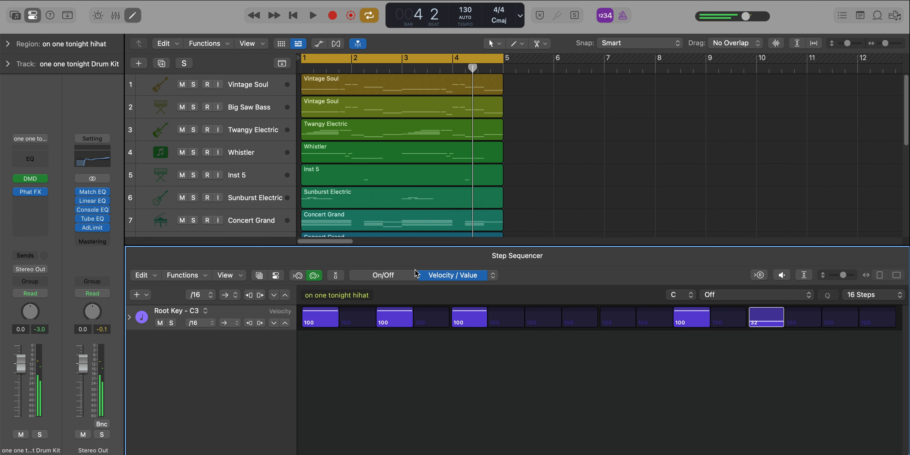
pyautogui.click(490, 279)
pyautogui.click(498, 325)
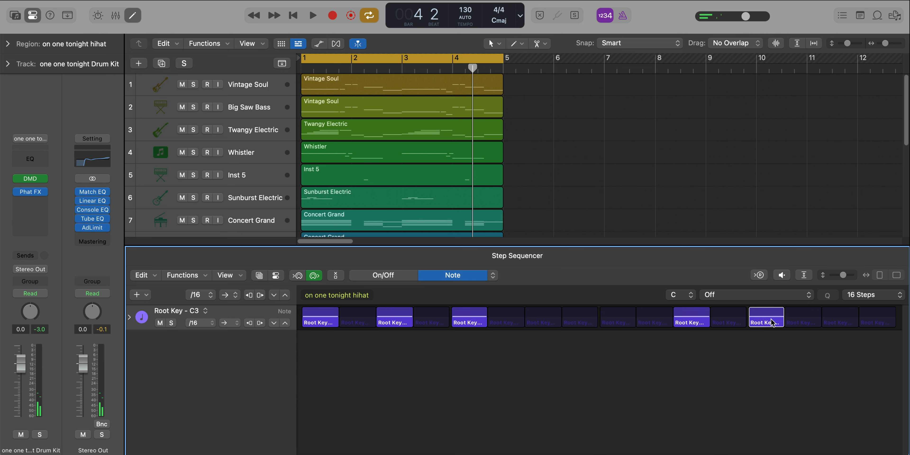
pyautogui.press('space')
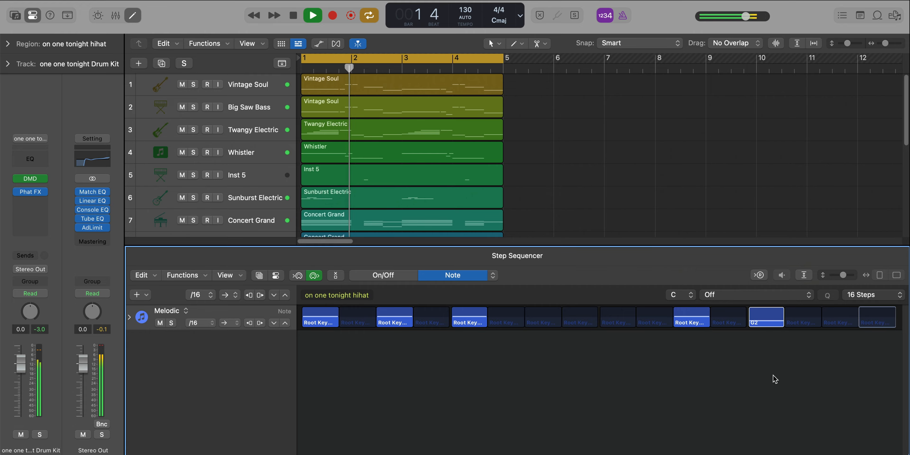
pyautogui.press('e')
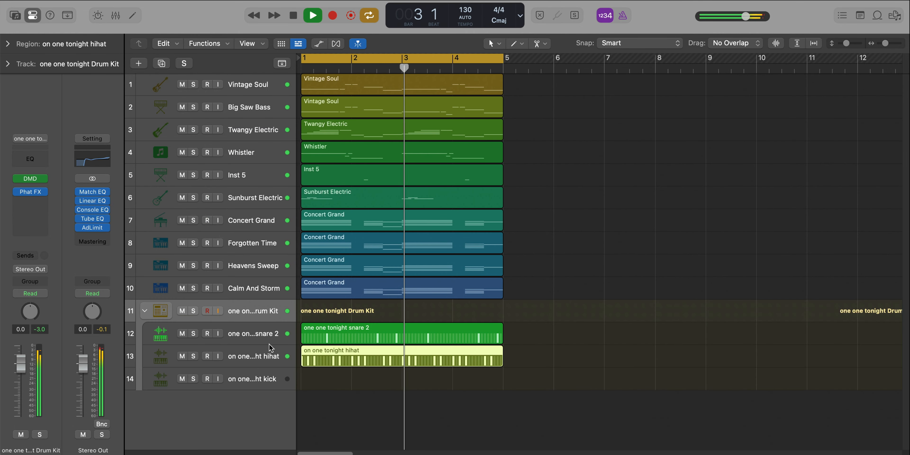
# Create a 32-step pattern region on the on one tonight kick track with hits on steps 1, 17, 27, 29 and 30
pyautogui.click(211, 359)
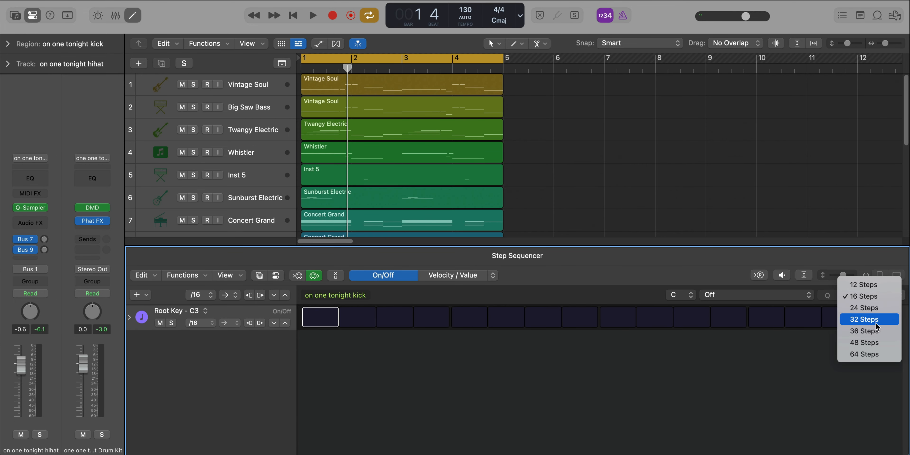
pyautogui.click(875, 323)
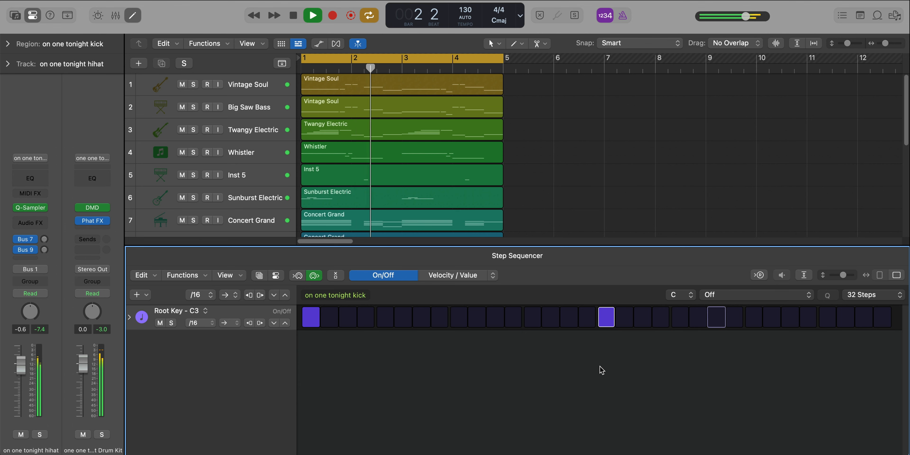
pyautogui.click(790, 321)
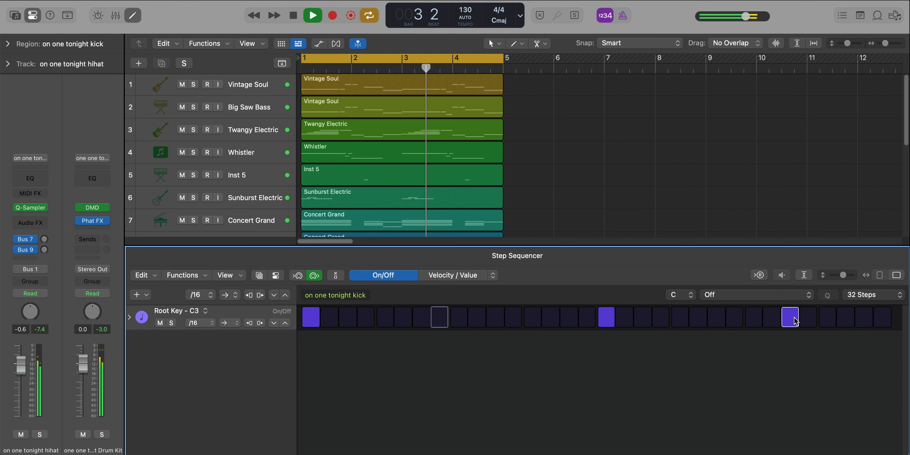
pyautogui.click(839, 323)
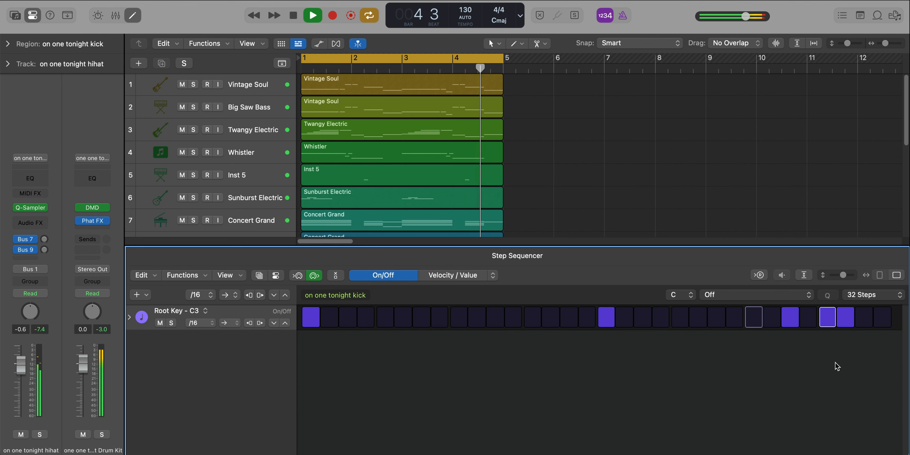
pyautogui.press('e')
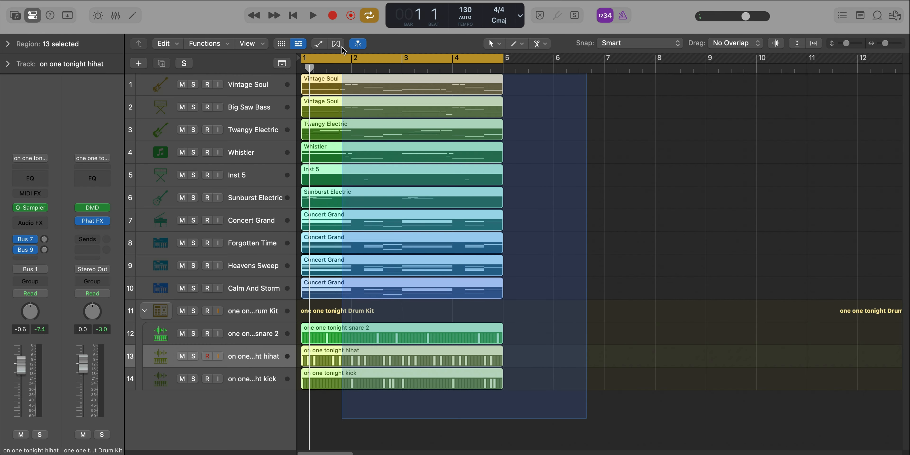
# Repeat all regions into bars 5 to 8 and set the cycle range to the copied section
pyautogui.press('super+r')
pyautogui.press('super+u')
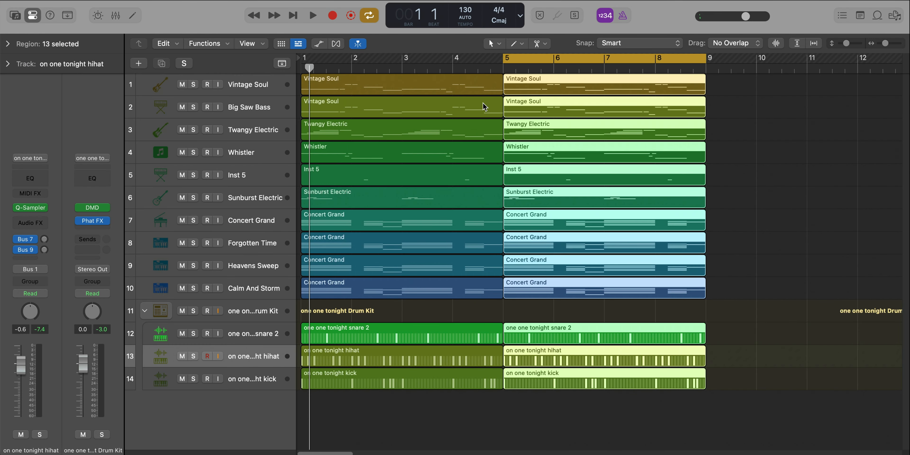
pyautogui.scroll(1, 765, 265)
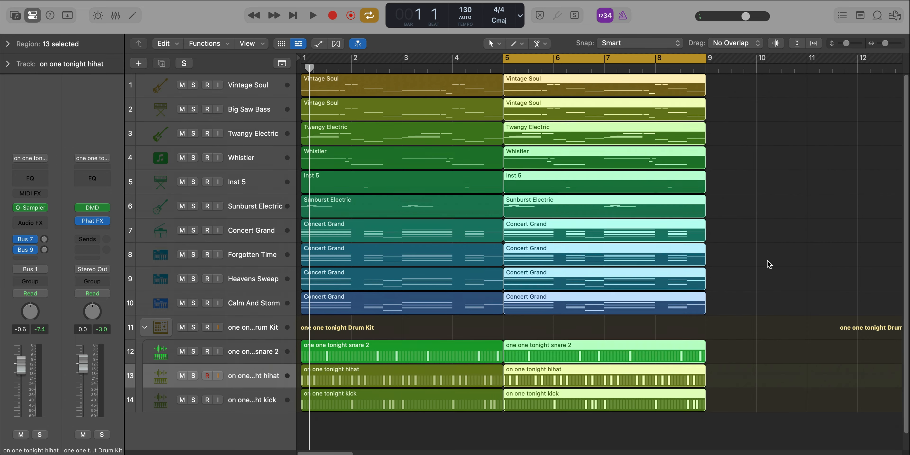
# Delete the Whistler, Inst 5 and Sunburst Electric regions in bars 5 to 8 and play back the section
pyautogui.click(768, 264)
pyautogui.click(651, 166)
pyautogui.press('Delete')
pyautogui.click(642, 188)
pyautogui.press('Delete')
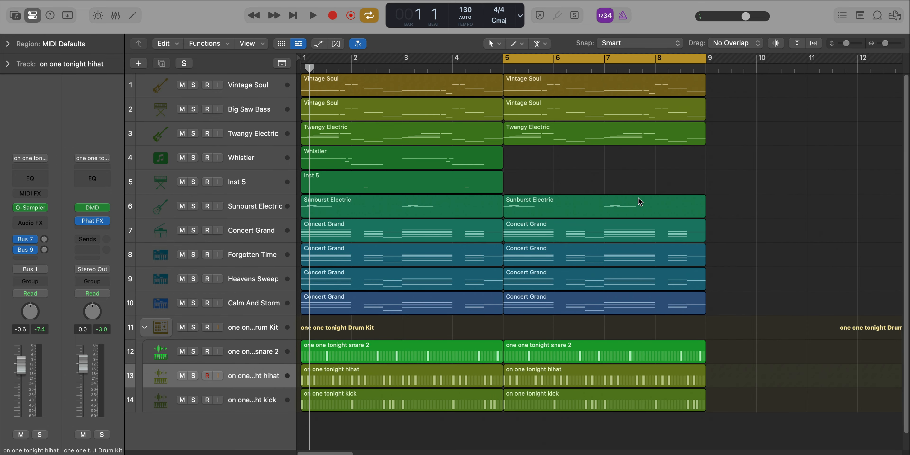
pyautogui.click(640, 201)
pyautogui.press('Delete')
pyautogui.press('space')
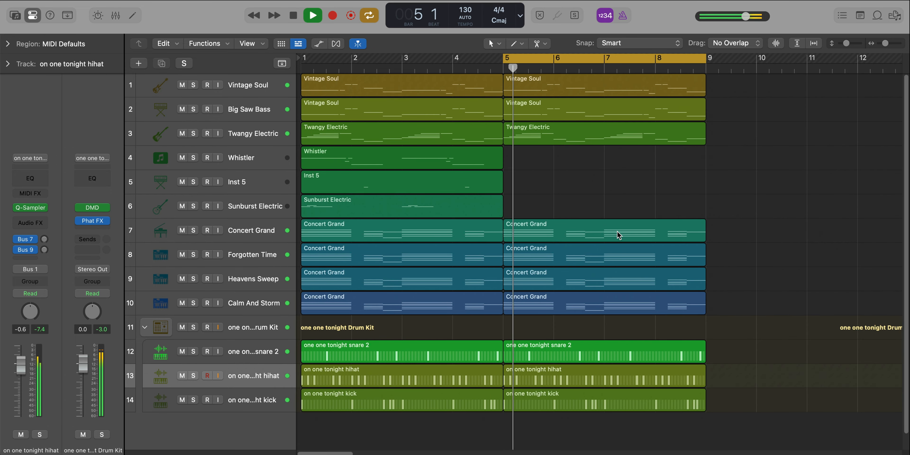
pyautogui.scroll(-2, 616, 229)
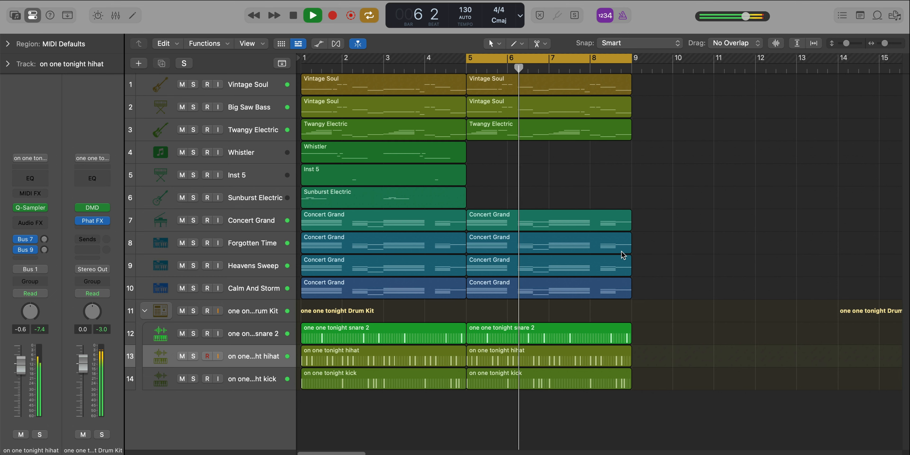
pyautogui.press('space')
# Duplicate the Twangy Electric track and add a region in bars 5 to 8 with a B2 note sustained from bar 5 into bar 6
pyautogui.click(262, 129)
pyautogui.press('super+d')
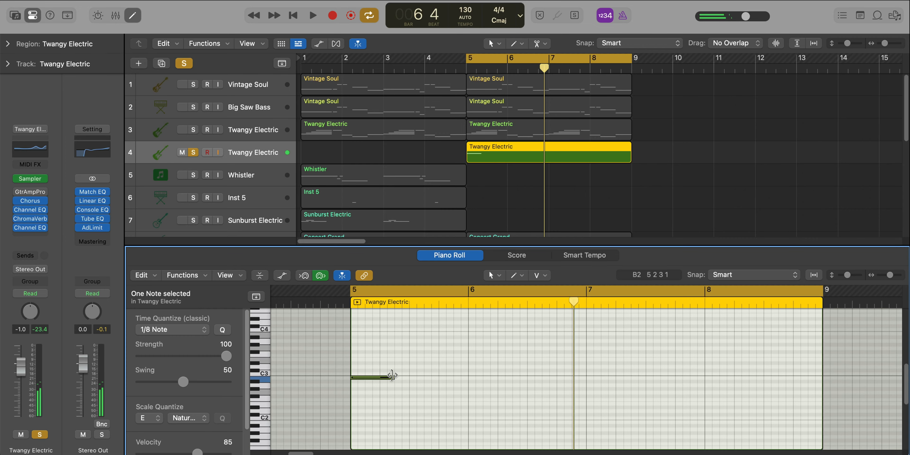
pyautogui.moveTo(392, 377); pyautogui.dragTo(481, 385)
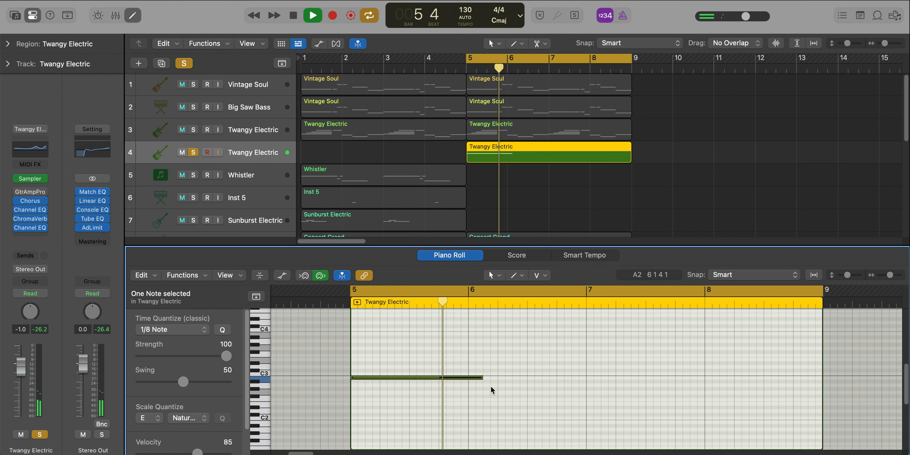
# Follow the sustained note with four short notes in bar 6, alternating A2, B2, A2 and B2, checking them in playback
pyautogui.keyDown('super'); pyautogui.click(491, 386); pyautogui.keyUp('super')
pyautogui.press('space')
pyautogui.moveTo(614, 386); pyautogui.dragTo(492, 386)
pyautogui.keyDown('super'); pyautogui.click(502, 381); pyautogui.keyUp('super')
pyautogui.keyDown('super'); pyautogui.click(516, 385); pyautogui.keyUp('super')
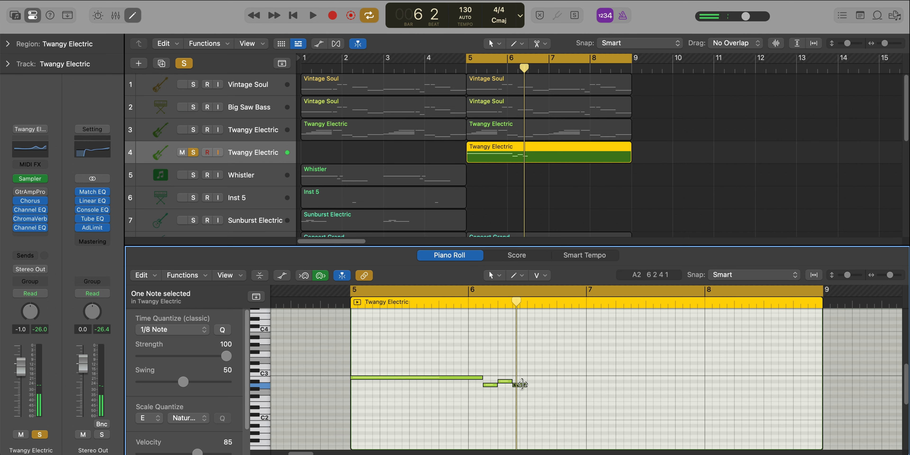
pyautogui.keyDown('super'); pyautogui.click(530, 377); pyautogui.keyUp('super')
pyautogui.moveTo(505, 382); pyautogui.dragTo(505, 379)
pyautogui.press('space')
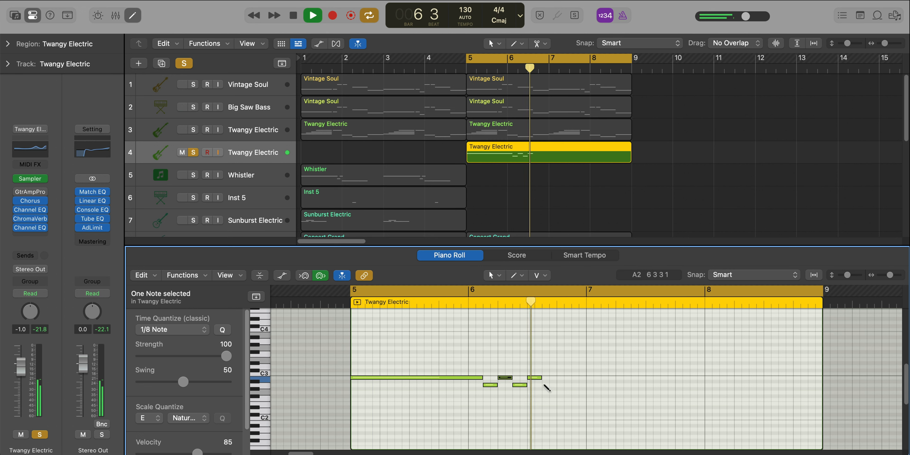
# Complete the bar 6 phrase with two short A2 notes and a closing G2, and listen to it
pyautogui.keyDown('super'); pyautogui.click(545, 385); pyautogui.keyUp('super')
pyautogui.press('space')
pyautogui.keyDown('super'); pyautogui.click(560, 385); pyautogui.keyUp('super')
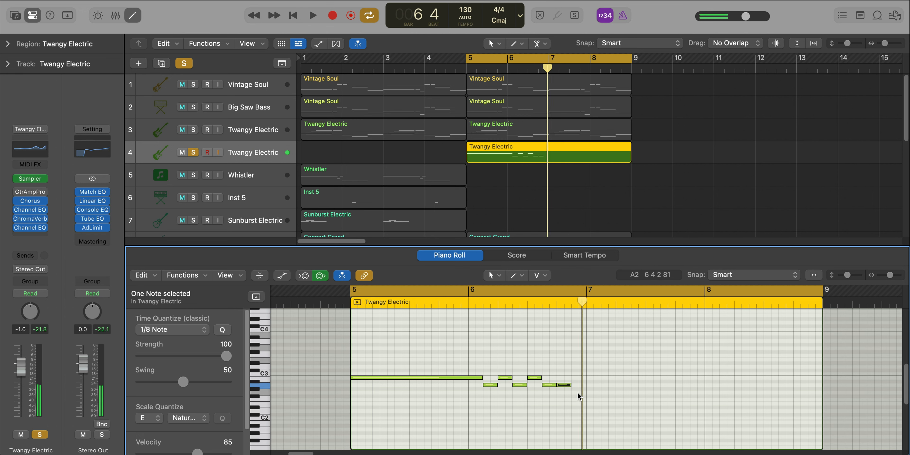
pyautogui.keyDown('super'); pyautogui.click(574, 392); pyautogui.keyUp('super')
pyautogui.press('space')
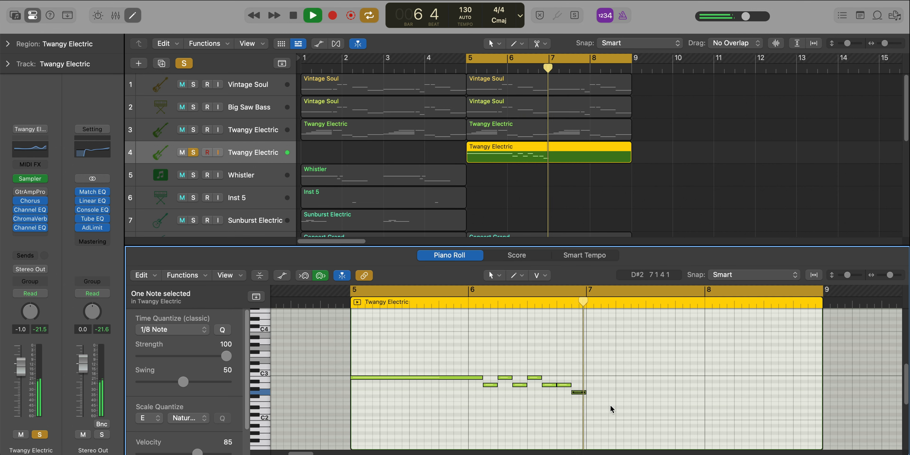
pyautogui.press('space')
# Repeat the two-bar guitar phrase into bars 7 and 8 and copy all its notes one octave higher
pyautogui.moveTo(610, 404); pyautogui.dragTo(398, 365)
pyautogui.press('super+r')
pyautogui.press('super+a')
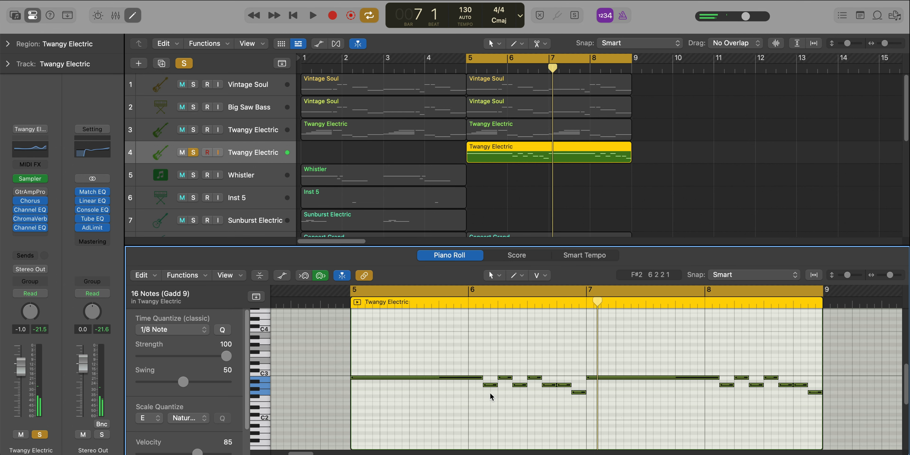
pyautogui.moveTo(447, 377); pyautogui.dragTo(448, 334)
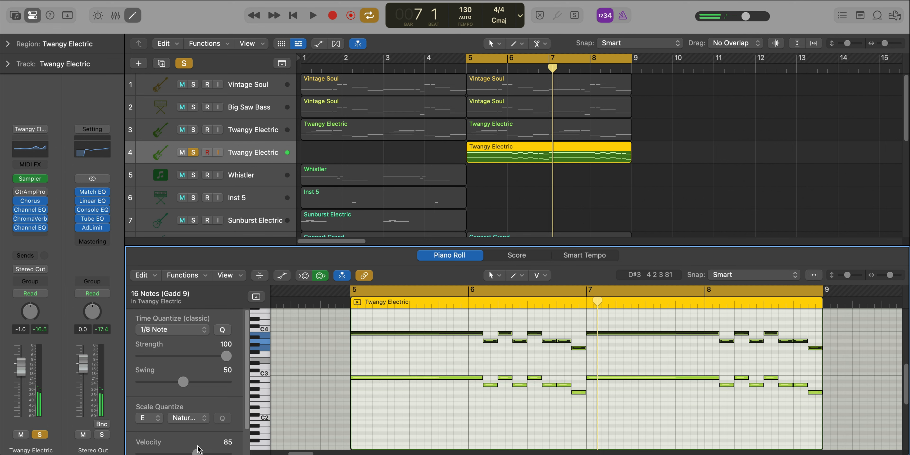
# Set the velocity of the upper-octave guitar notes to 69 and play back the result
pyautogui.moveTo(193, 450); pyautogui.dragTo(187, 451)
pyautogui.press('space')
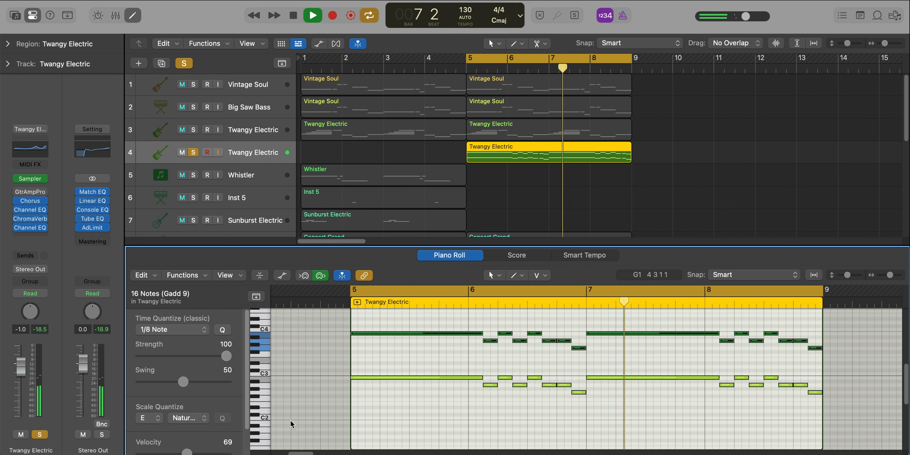
pyautogui.press('space')
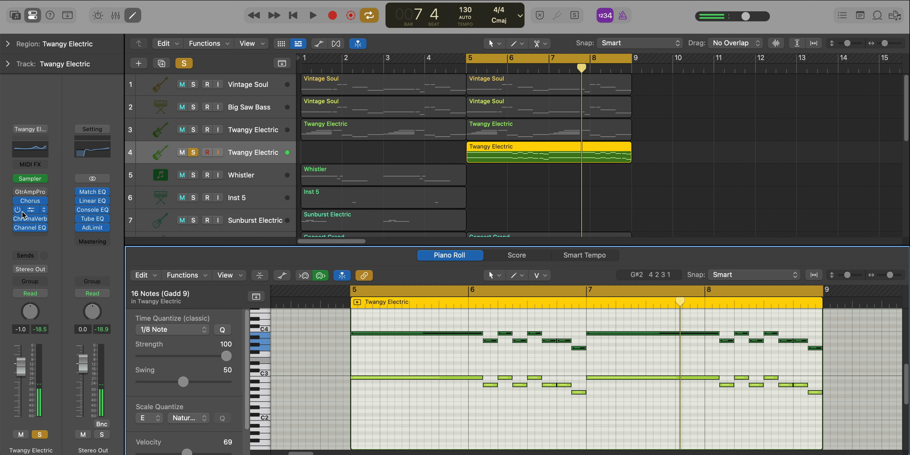
# Bypass the Channel EQ between Chorus and ChromaVerb on the duplicated guitar track, lower its volume to -7.4 dB and unsolo it
pyautogui.press('space')
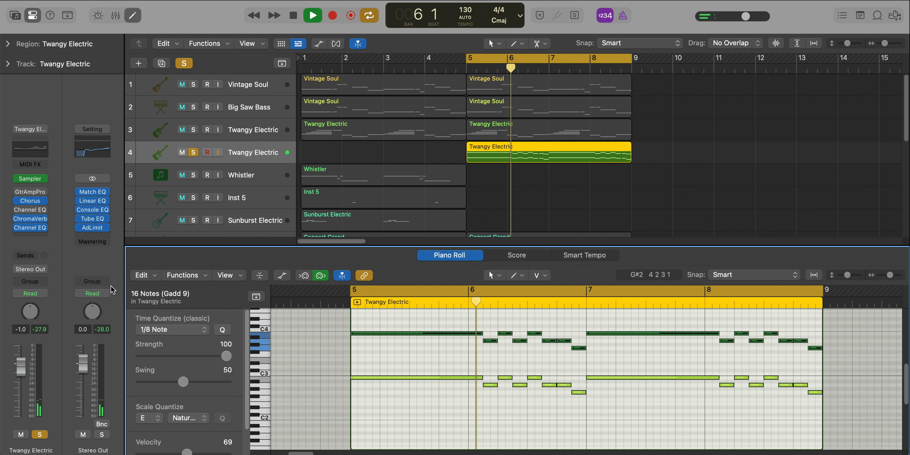
pyautogui.moveTo(21, 355); pyautogui.dragTo(20, 371)
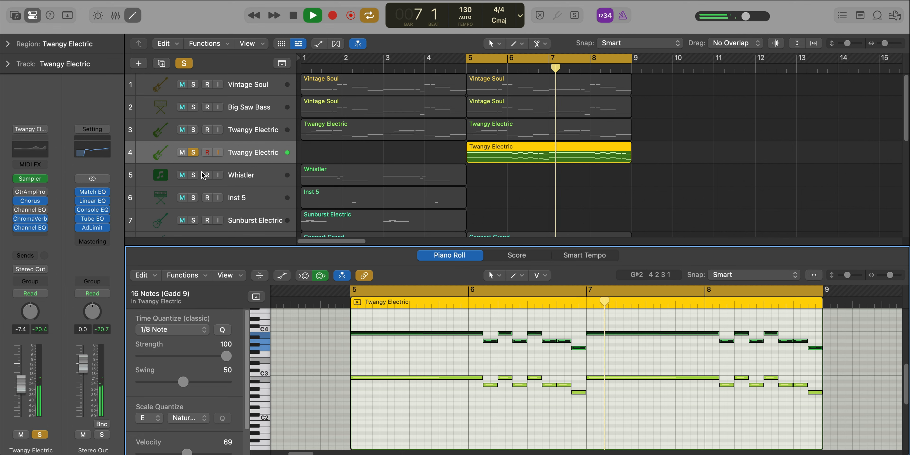
pyautogui.click(193, 152)
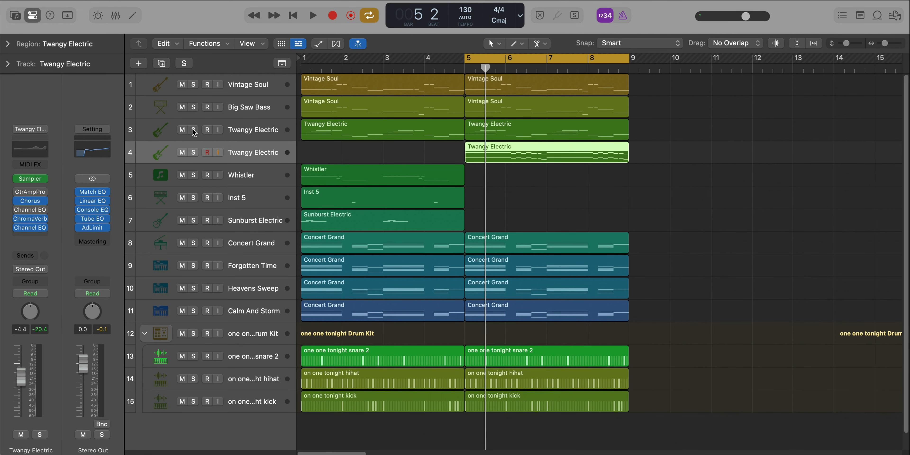
# Solo the original Twangy Electric track and open its bars 5 to 8 region in the Piano Roll during playback
pyautogui.click(194, 132)
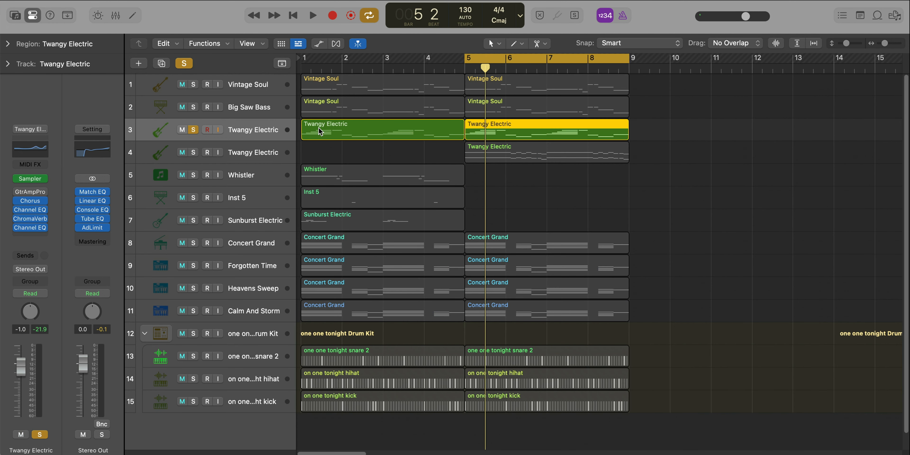
pyautogui.press('space')
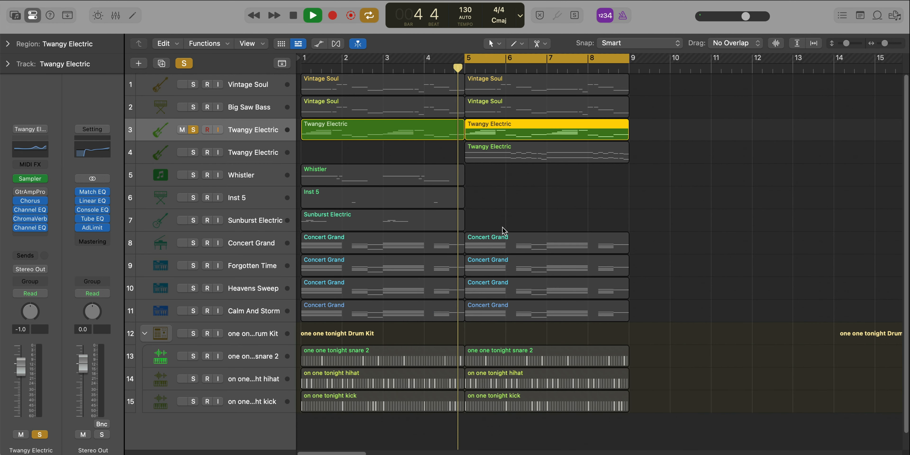
pyautogui.doubleClick(541, 125)
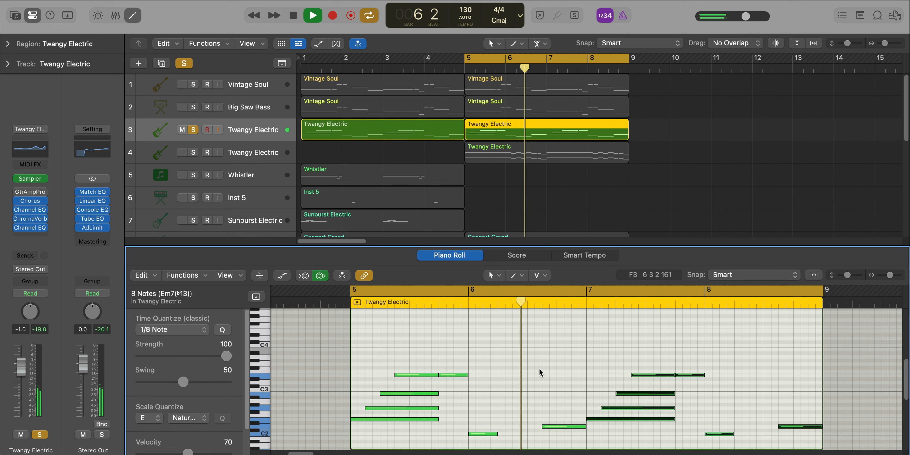
pyautogui.scroll(-3, 538, 374)
pyautogui.press('space')
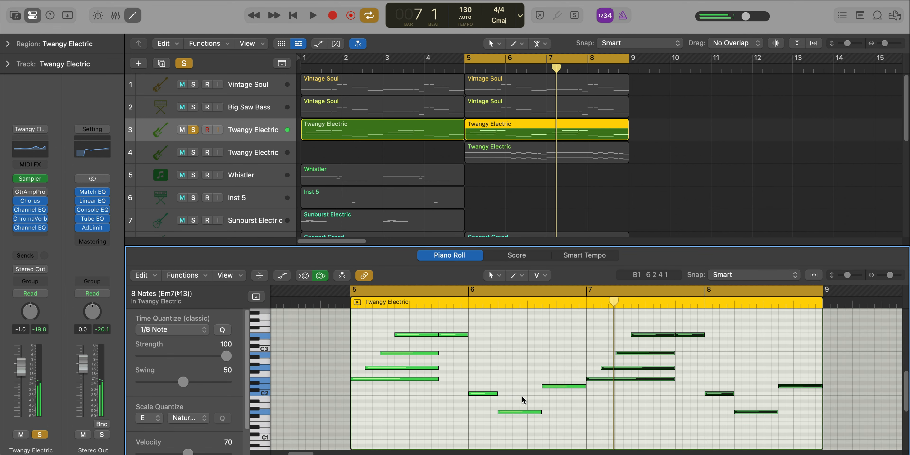
# Copy the G1 note in bar 6 to B1 half a beat later and add a short D2 note on beat 3
pyautogui.click(522, 412)
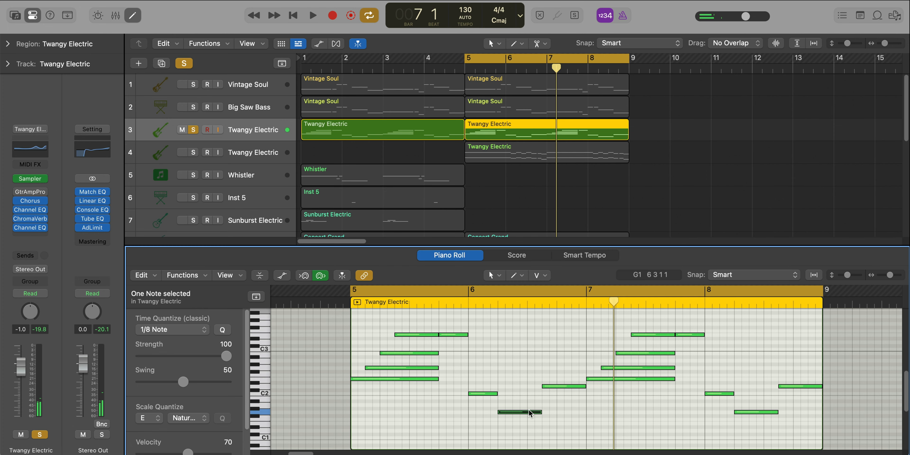
pyautogui.moveTo(530, 414); pyautogui.dragTo(542, 396)
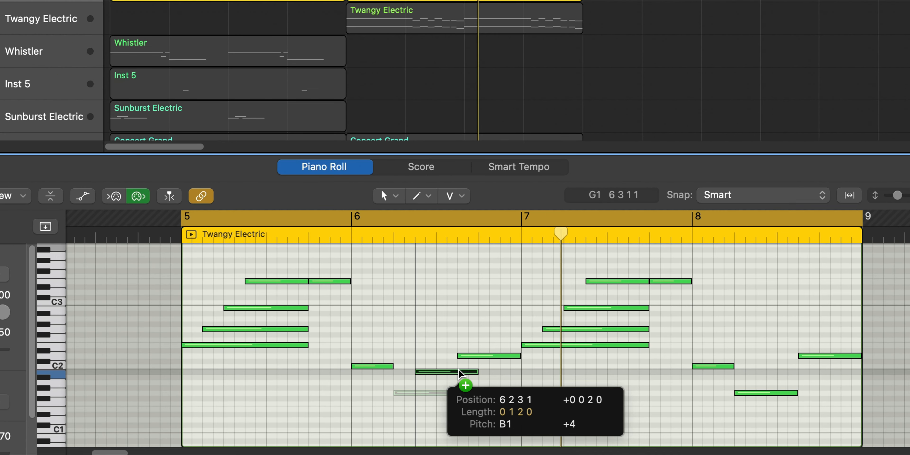
pyautogui.moveTo(460, 373)
pyautogui.mouseDown()
pyautogui.moveTo(471, 351)
pyautogui.moveTo(479, 356)
pyautogui.moveTo(438, 355)
pyautogui.moveTo(455, 369)
pyautogui.mouseUp()
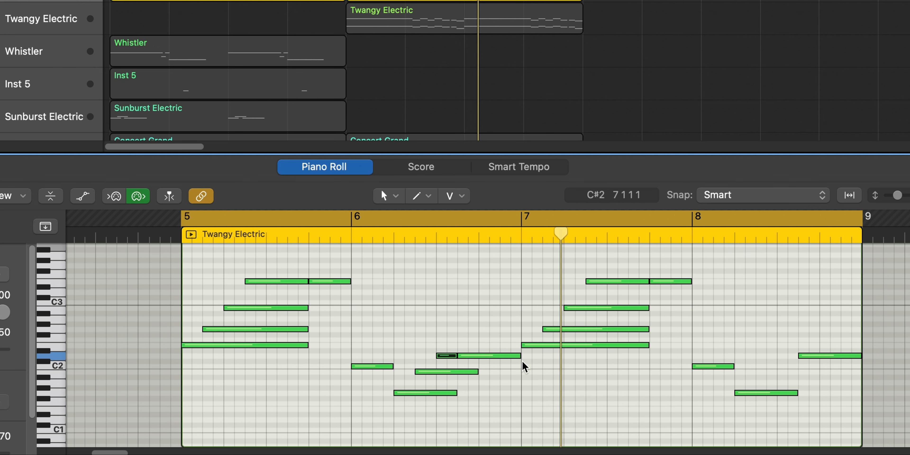
# Shorten the long D2 note at the end of bar 6, fill the gap with a short D2 note and play it back
pyautogui.moveTo(520, 356)
pyautogui.mouseDown()
pyautogui.moveTo(489, 357)
pyautogui.moveTo(520, 360)
pyautogui.mouseUp()
pyautogui.keyDown('super'); pyautogui.click(502, 355); pyautogui.keyUp('super')
pyautogui.press('space')
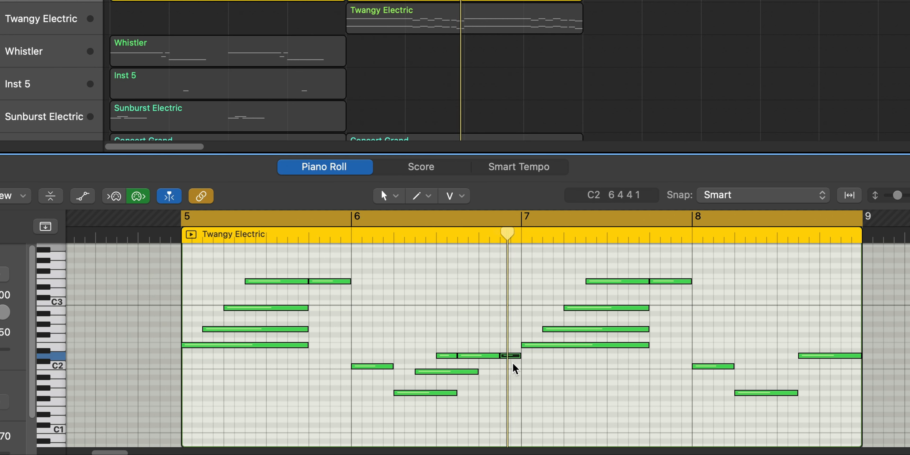
# Replace the Twangy Electric notes in bars 7 and 8 with a copy of the bars 5 and 6 notes and play back
pyautogui.press('space')
pyautogui.moveTo(830, 401); pyautogui.dragTo(593, 267)
pyautogui.press('Delete')
pyautogui.press('super+z')
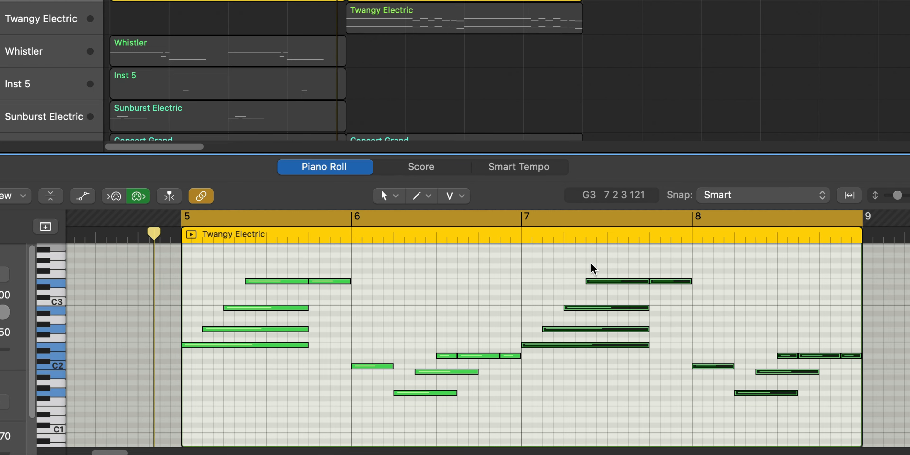
pyautogui.press('space')
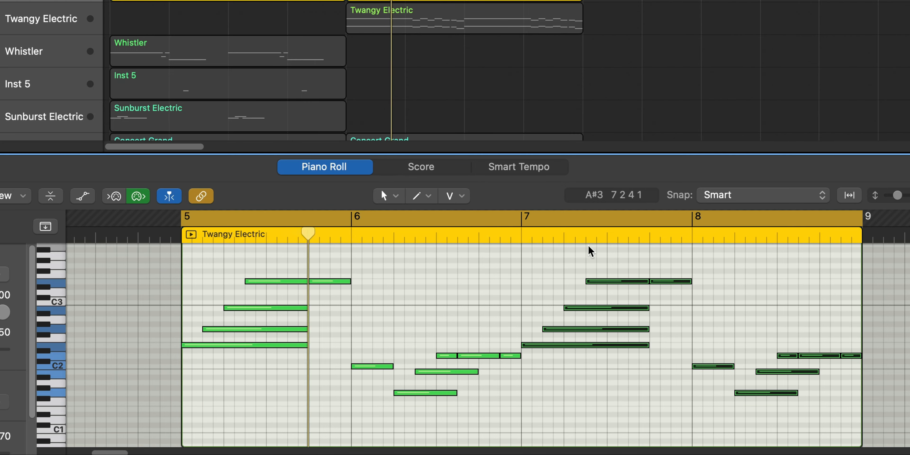
# Unsolo both Twangy Electric tracks and listen to the full arrangement
pyautogui.click(163, 135)
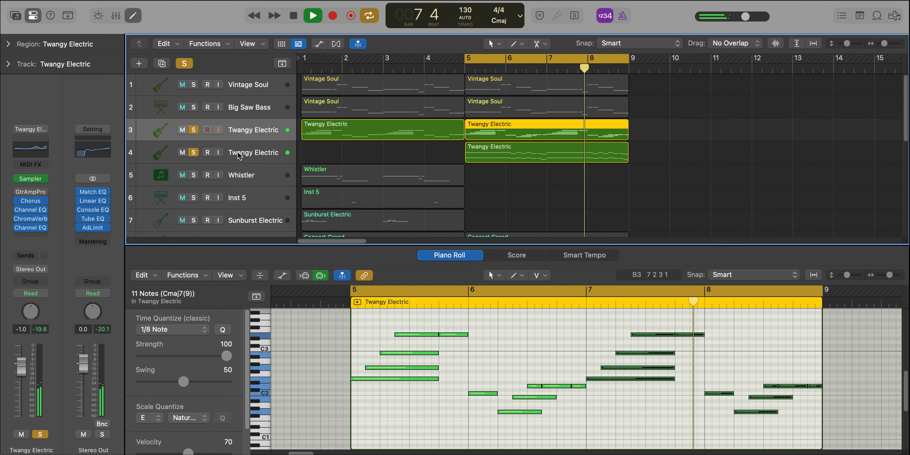
pyautogui.press('x')
pyautogui.press('x')
pyautogui.moveTo(194, 131); pyautogui.dragTo(197, 155)
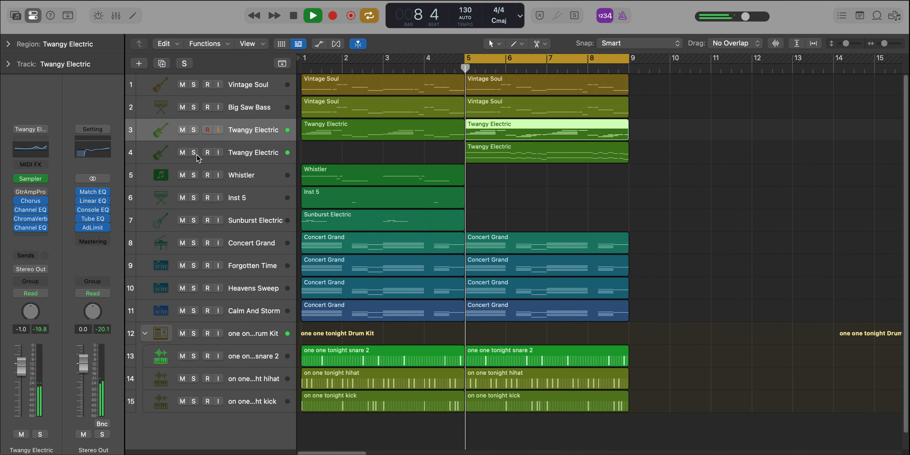
pyautogui.scroll(-2, 427, 284)
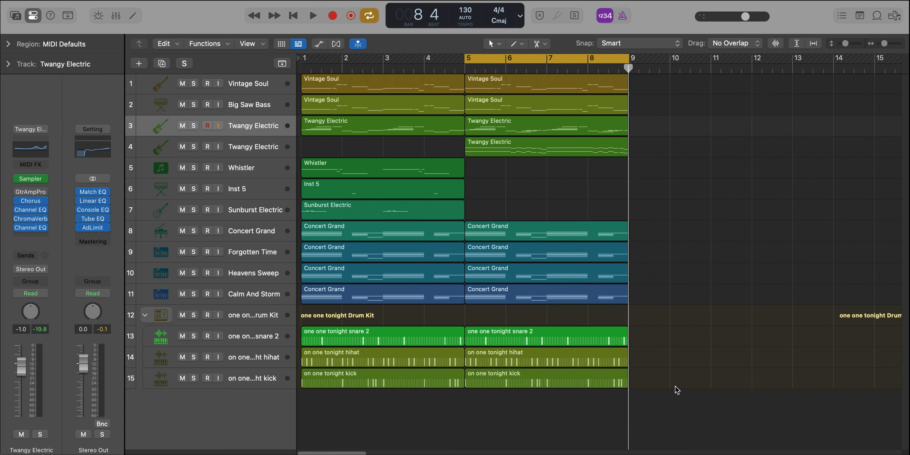
# Repeat all bars 5 to 8 regions into bars 9 to 12 and extend the cycle range over bars 5 to 12
pyautogui.moveTo(622, 417); pyautogui.dragTo(503, 88)
pyautogui.press('super+r')
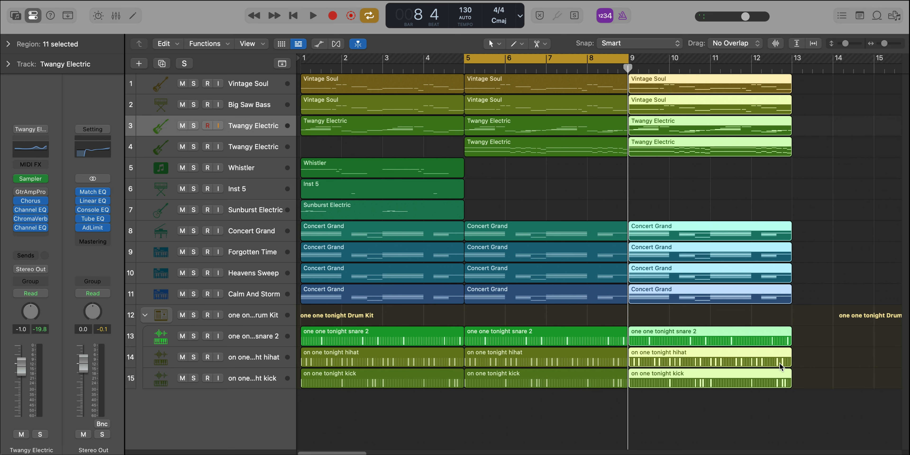
pyautogui.moveTo(819, 397); pyautogui.dragTo(552, 92)
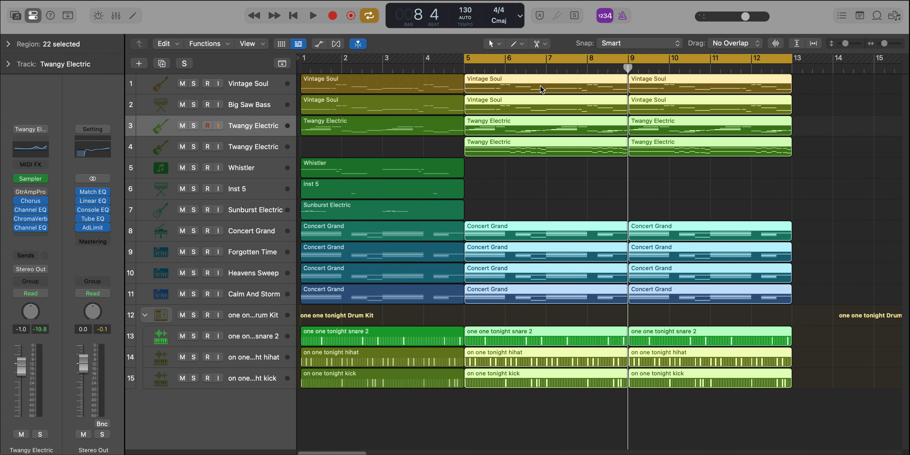
# Convert the bars 5 to 8 snare region to MIDI and replace the bars 9 to 12 snare region with a repeat of it
pyautogui.click(583, 335)
pyautogui.rightClick(583, 336)
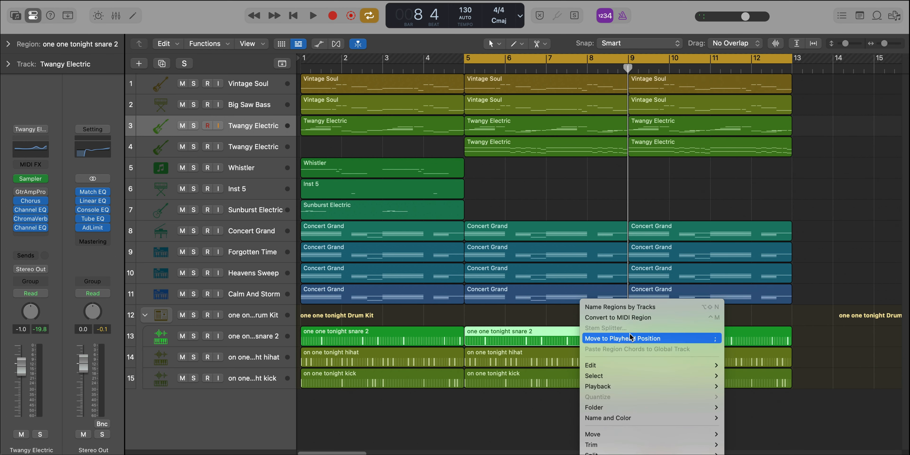
pyautogui.click(630, 317)
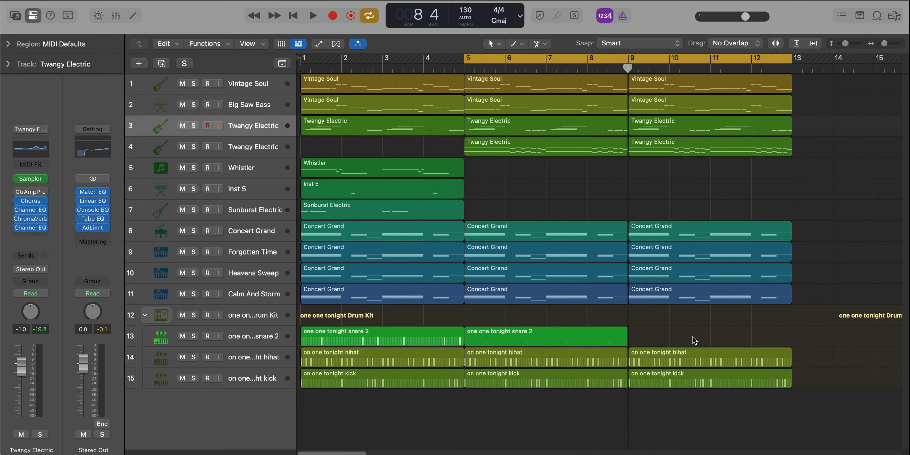
pyautogui.click(607, 339)
pyautogui.press('super+r')
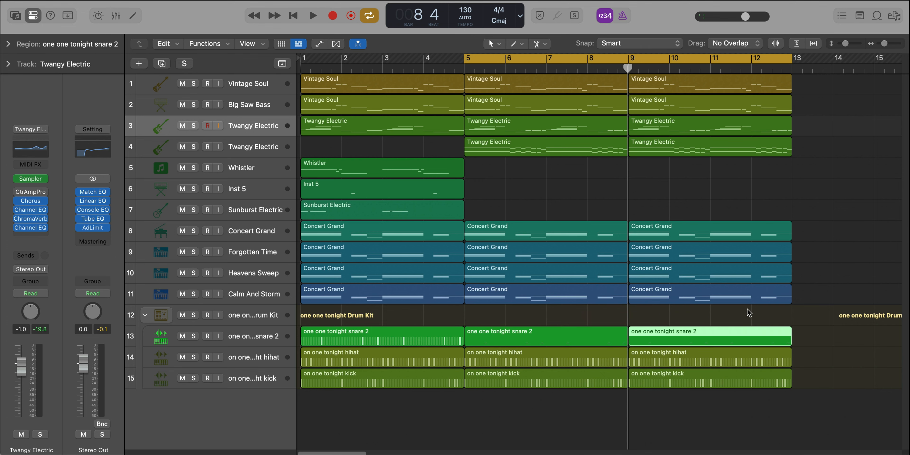
# Join the two snare MIDI regions into one spanning bars 5 to 12 and open it in the Piano Roll
pyautogui.keyDown('shift'); pyautogui.click(607, 335); pyautogui.keyUp('shift')
pyautogui.doubleClick(606, 337)
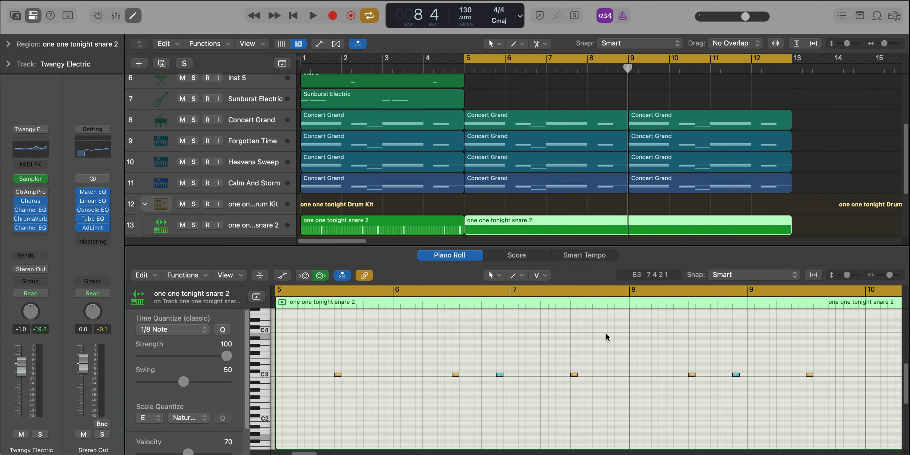
pyautogui.scroll(1, 508, 387)
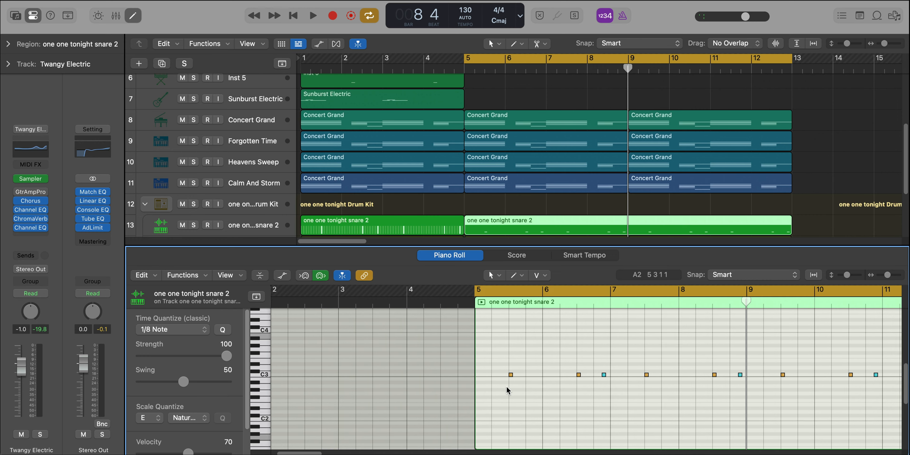
pyautogui.hscroll(5, 507, 387)
pyautogui.hscroll(3, 508, 390)
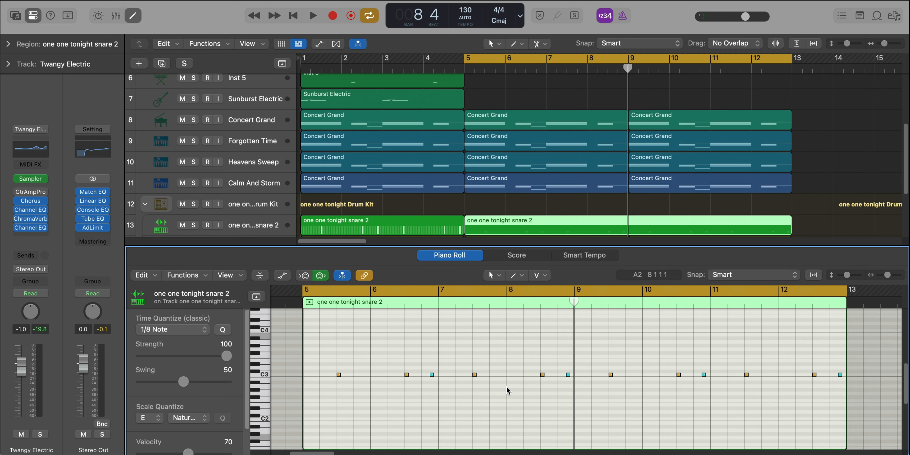
# Add an extra C3 snare note on beat 4 of bar 12, just before the last hit, and play it back
pyautogui.moveTo(660, 389); pyautogui.dragTo(660, 390)
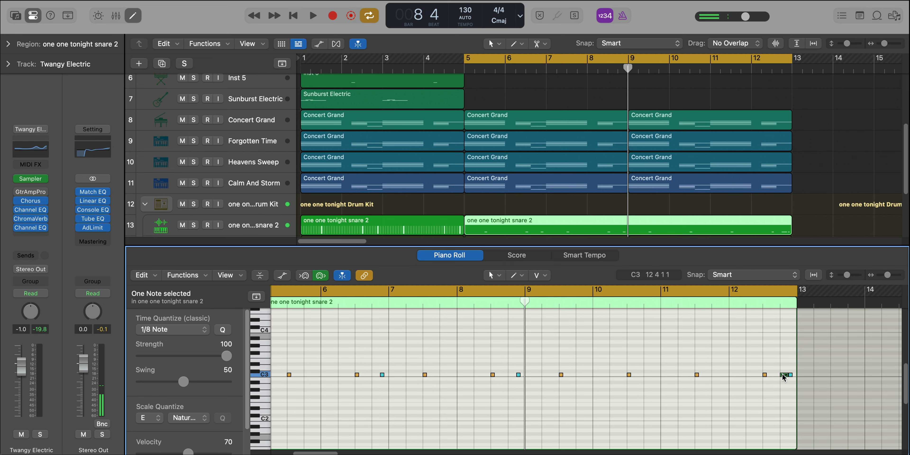
pyautogui.moveTo(788, 374); pyautogui.dragTo(781, 375)
pyautogui.press('space')
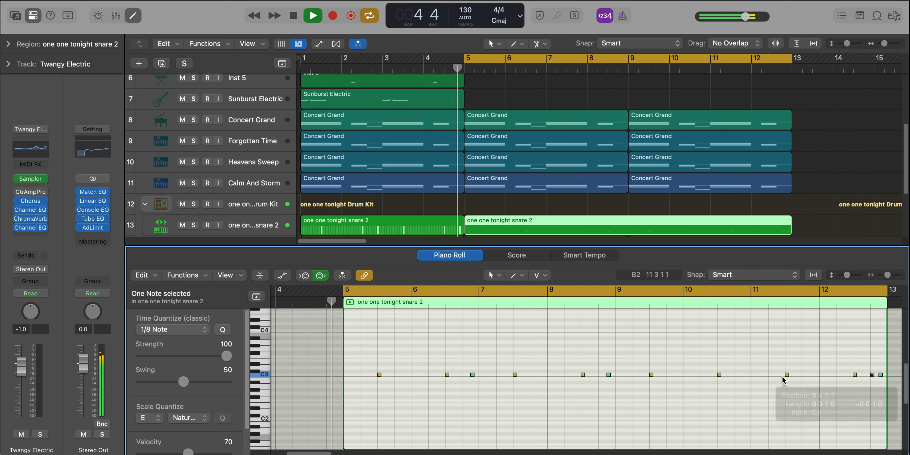
pyautogui.keyDown('ctrl'); pyautogui.keyDown('alt'); pyautogui.click(672, 386); pyautogui.keyUp('alt'); pyautogui.keyUp('ctrl')
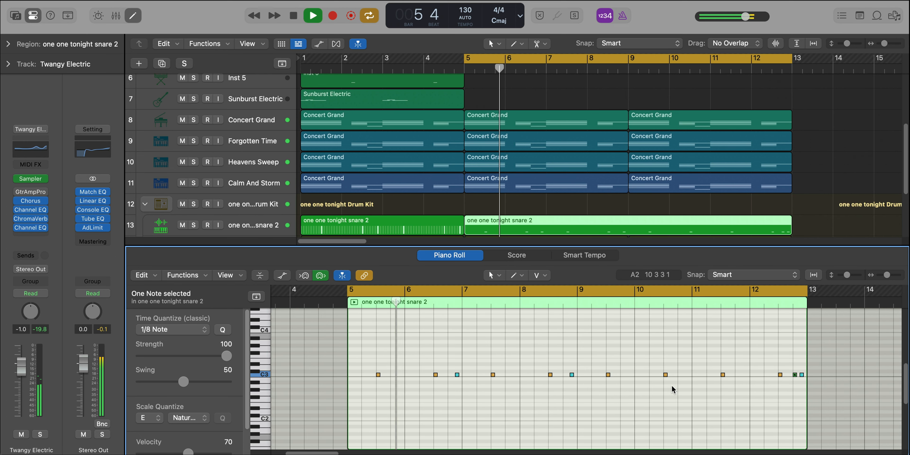